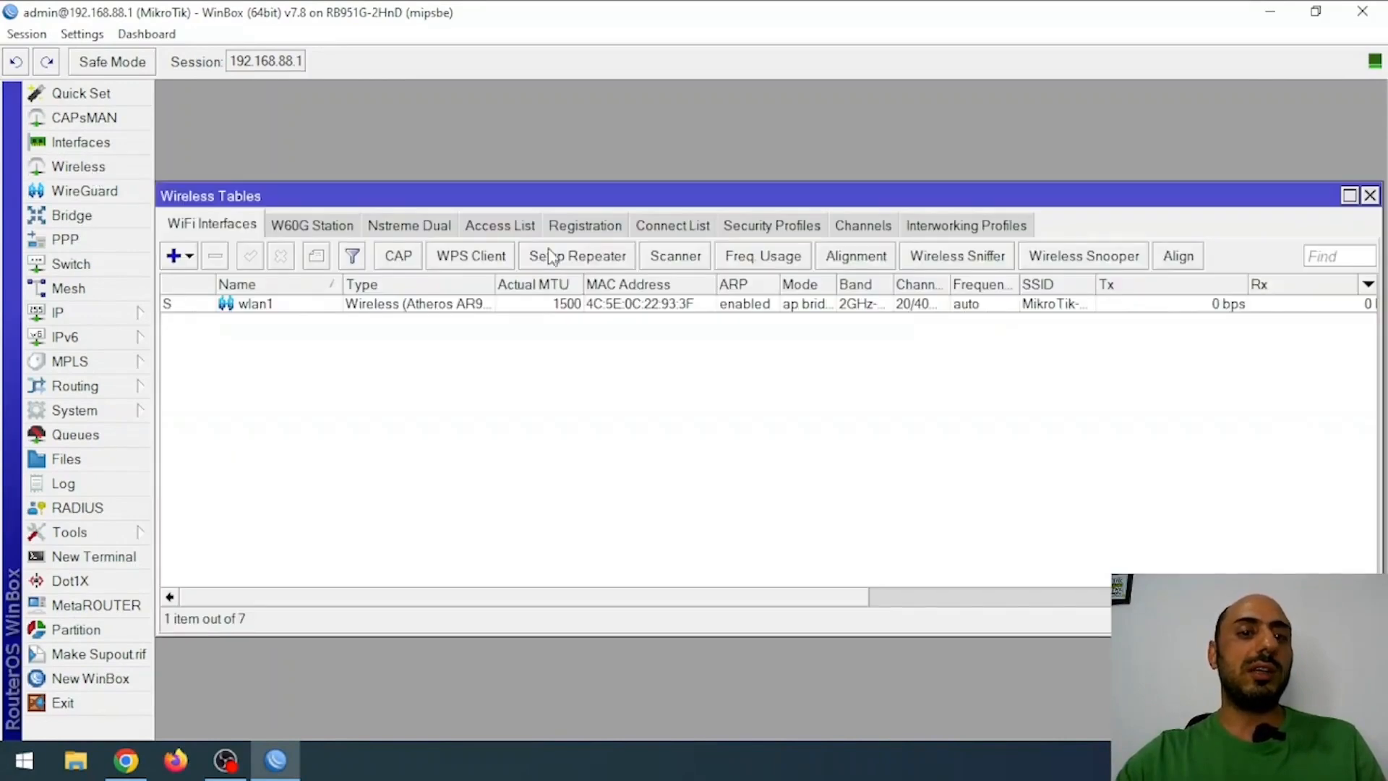
Open the settings of the wlan1 wireless interface and switch them to Advanced Mode.
{"action": "left_click", "coordinate": [354, 309]}
{"action": "double_click", "coordinate": [354, 309]}
{"action": "key", "text": "Escape"}
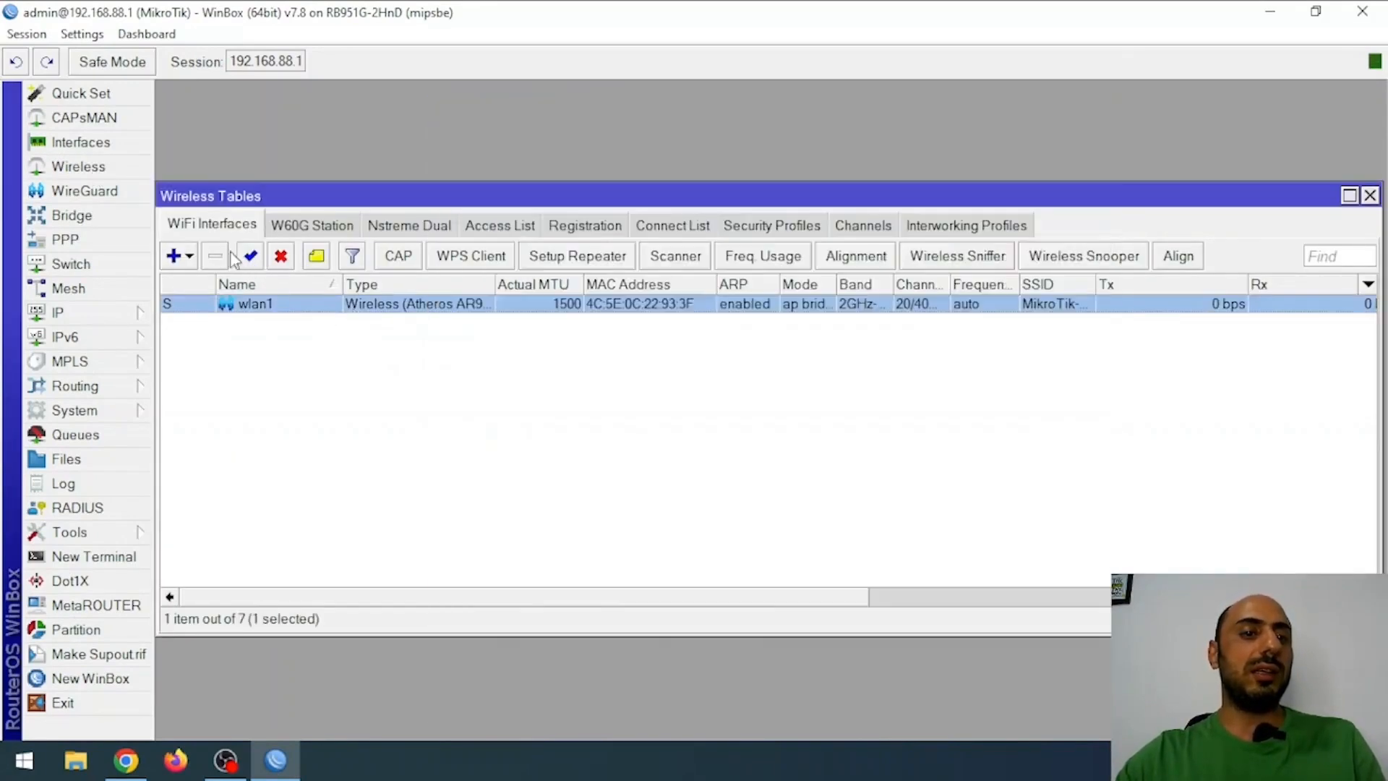
{"action": "double_click", "coordinate": [343, 312]}
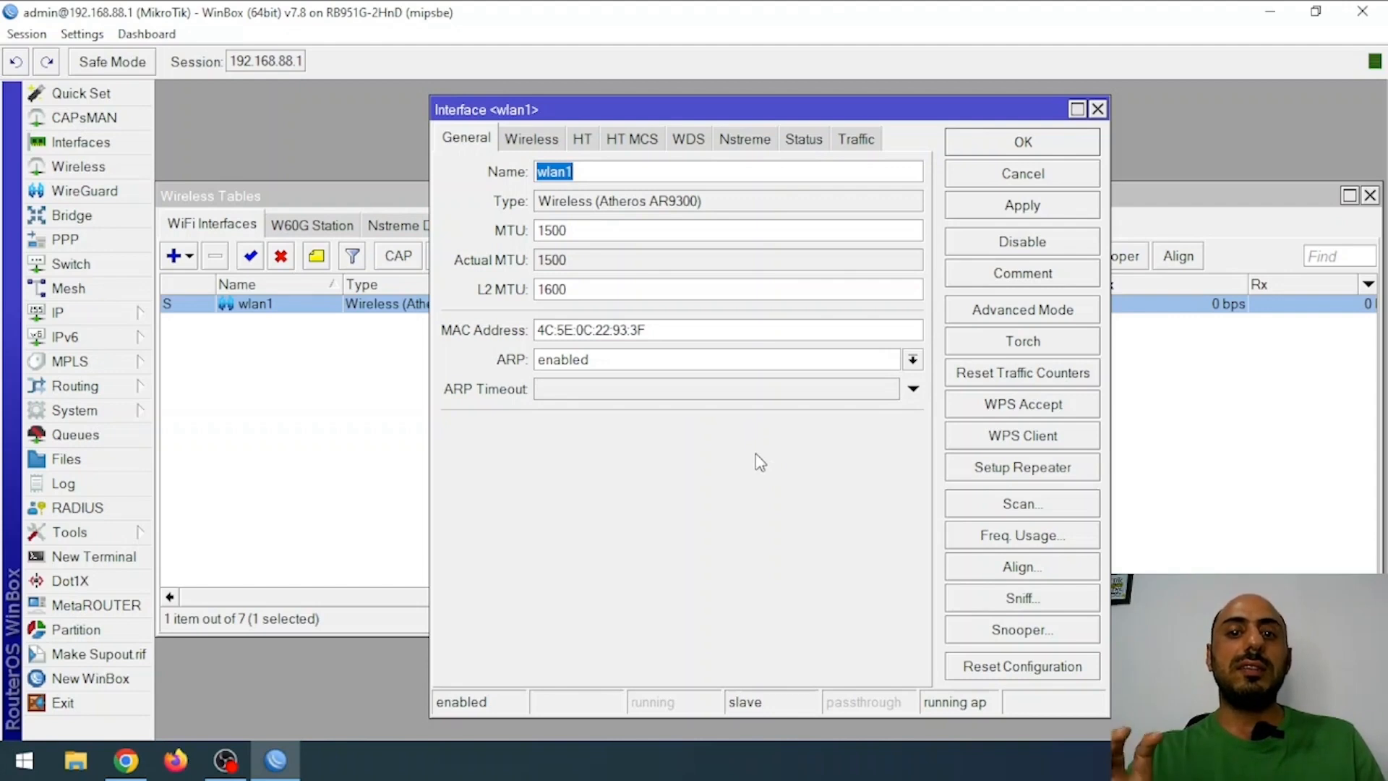
{"action": "left_click", "coordinate": [1054, 316]}
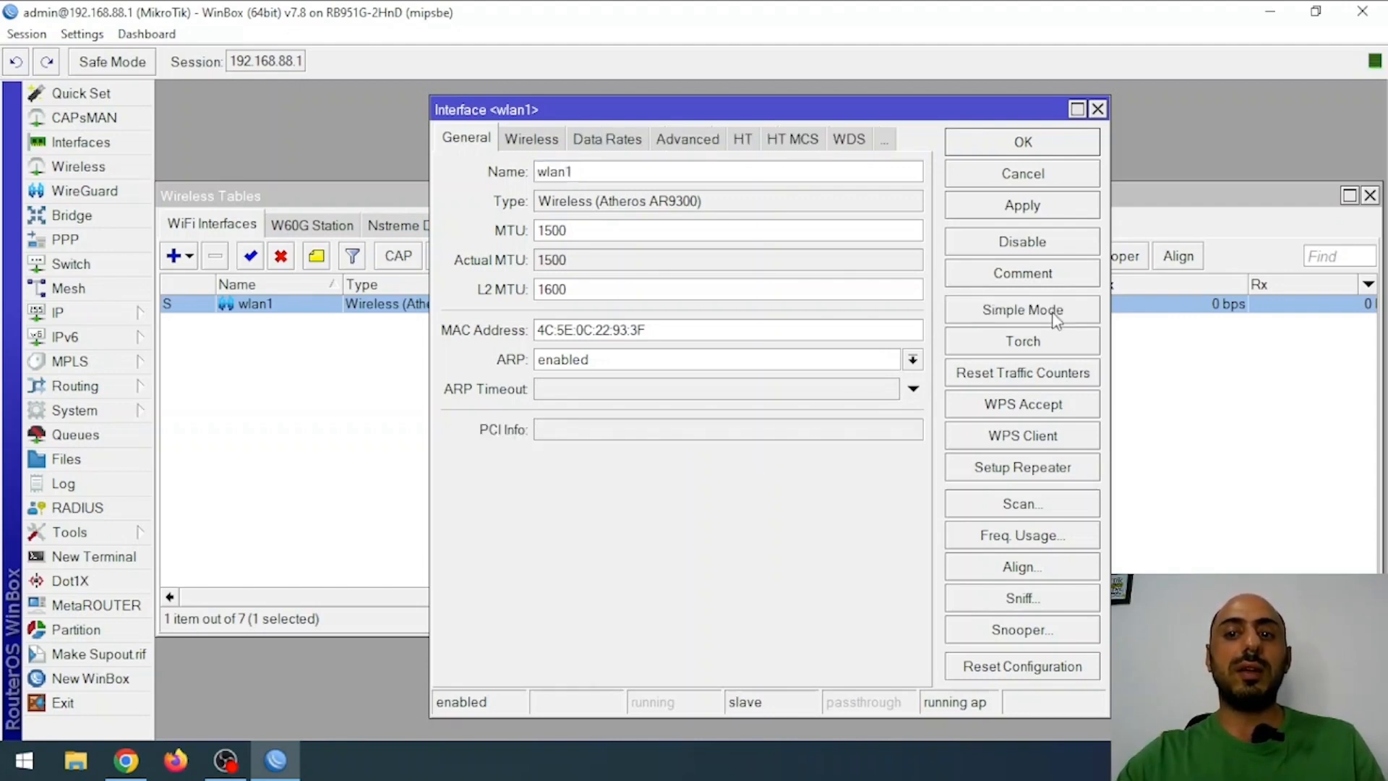
Set the Tx Power Mode of wlan1 to all rates fixed.
{"action": "left_click", "coordinate": [888, 141]}
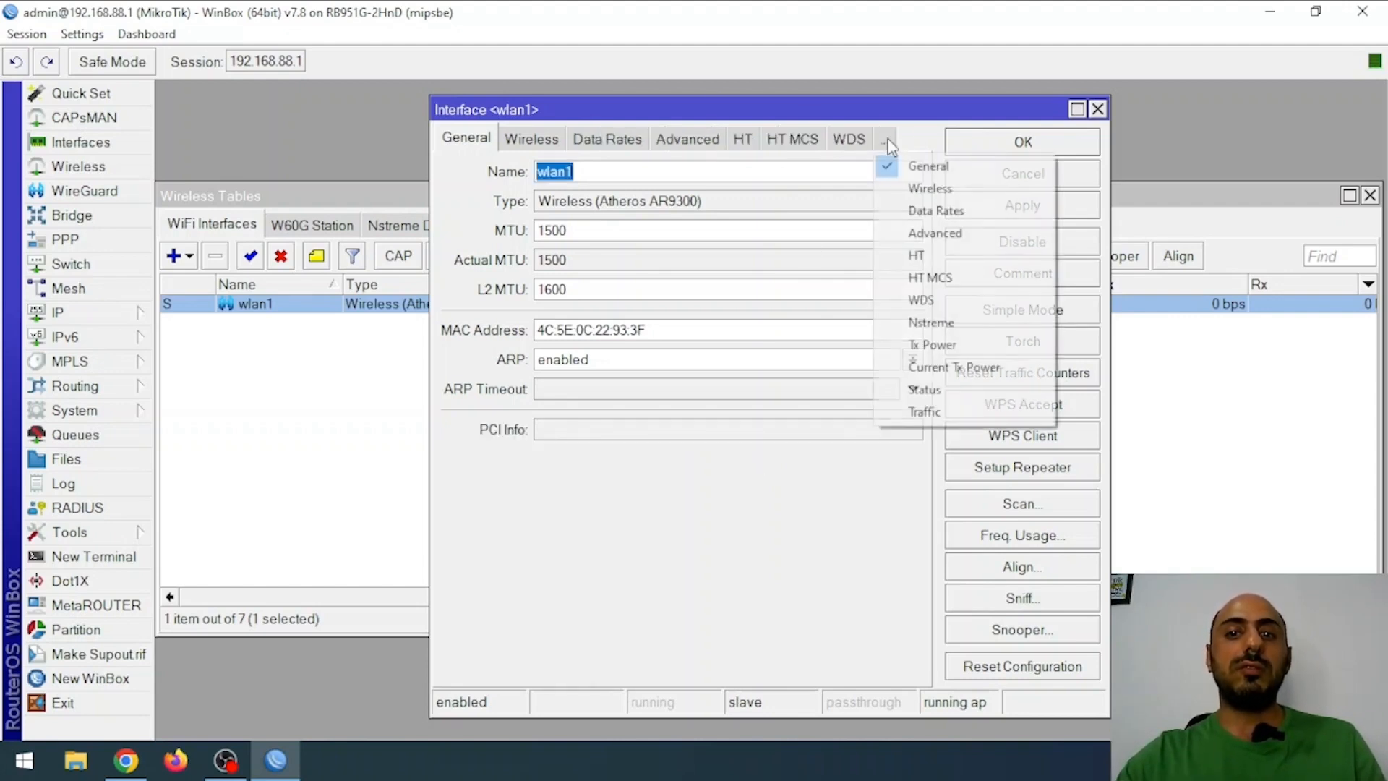
{"action": "left_click", "coordinate": [971, 346]}
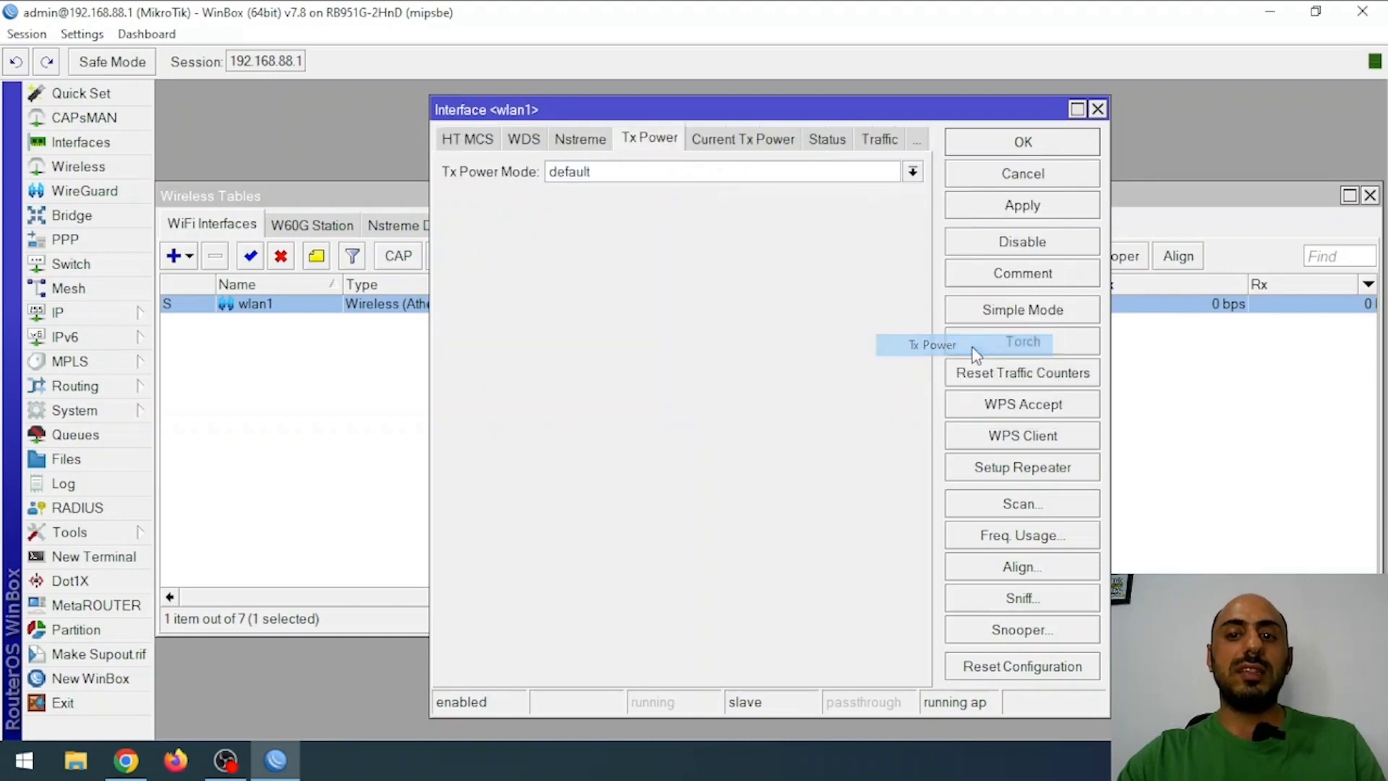
{"action": "left_click", "coordinate": [632, 175]}
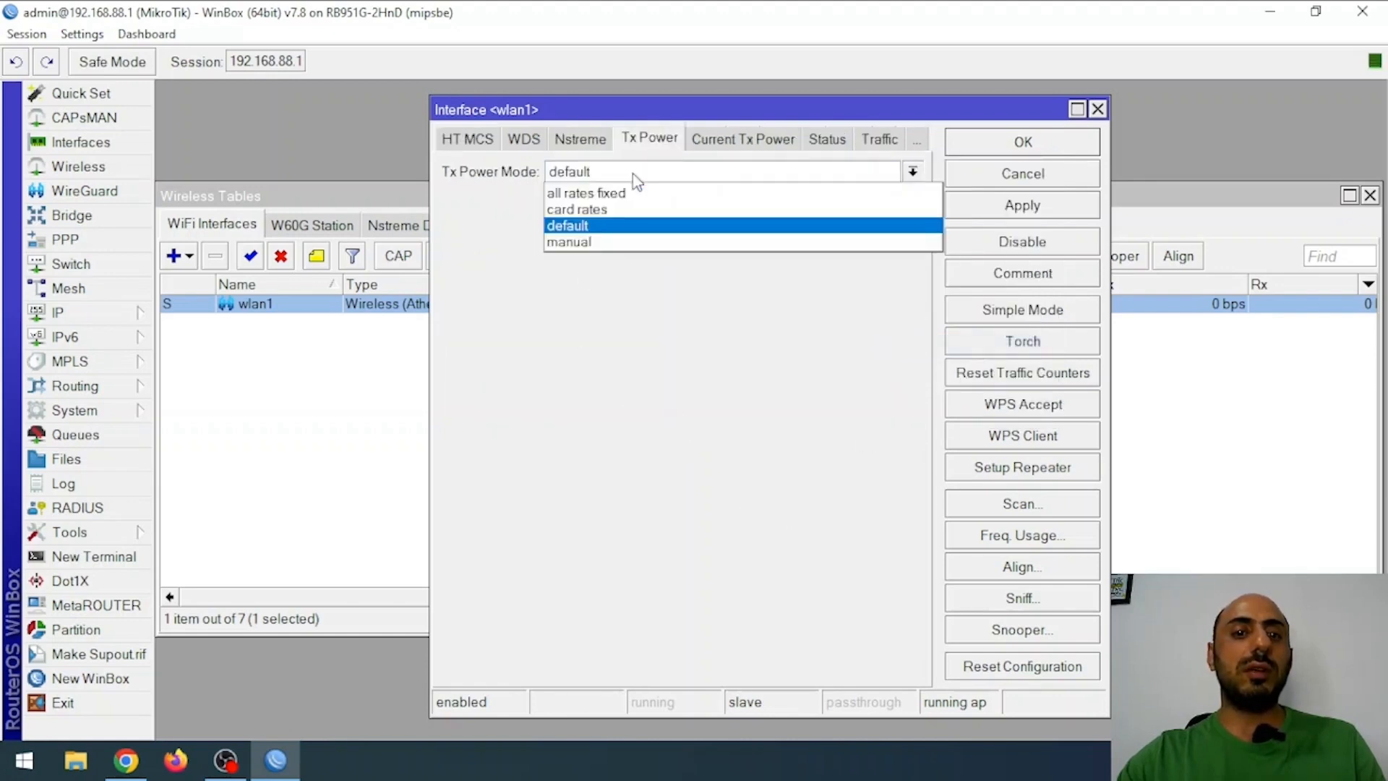
{"action": "left_click", "coordinate": [603, 195]}
{"action": "key", "text": "Tab"}
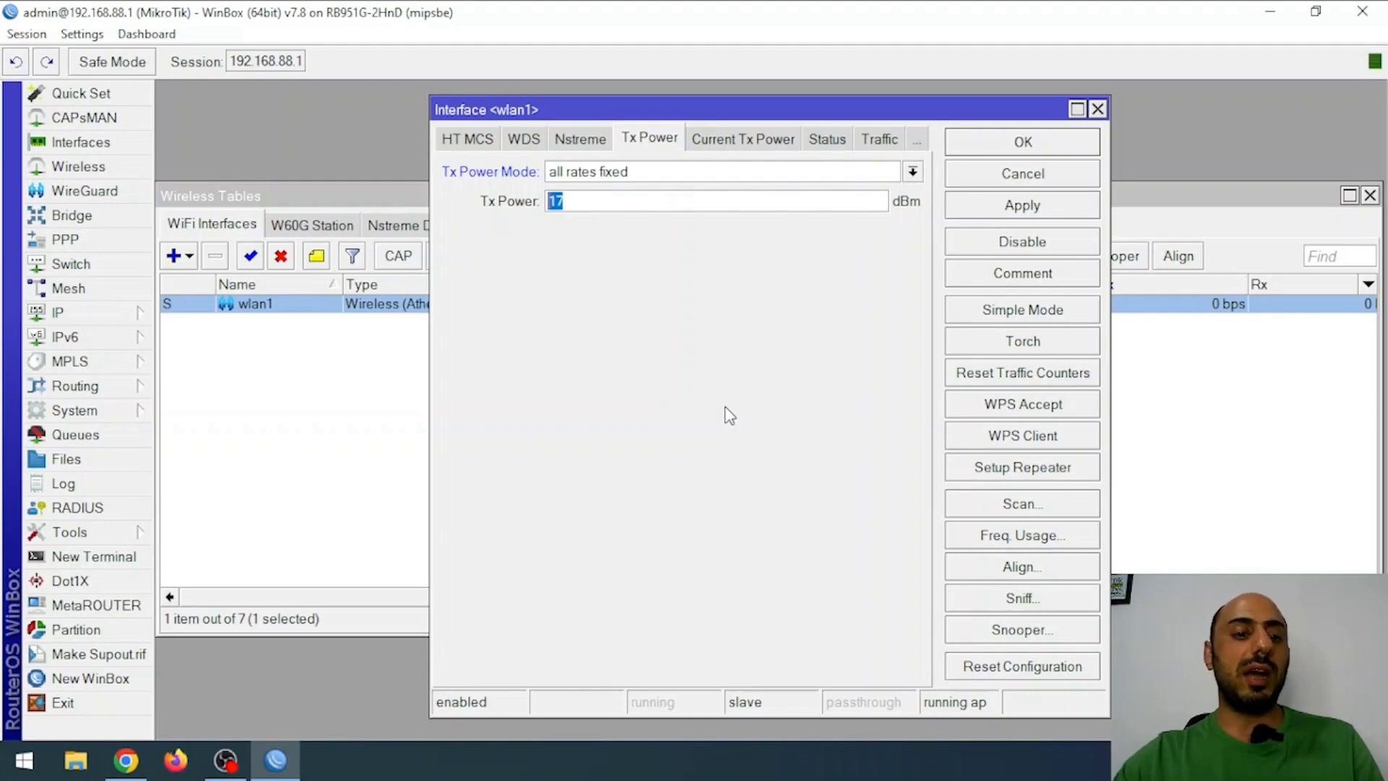
Switch to Chrome and examine the transmit power values in the RB951G-2HnD wireless specifications.
{"action": "left_click", "coordinate": [138, 763]}
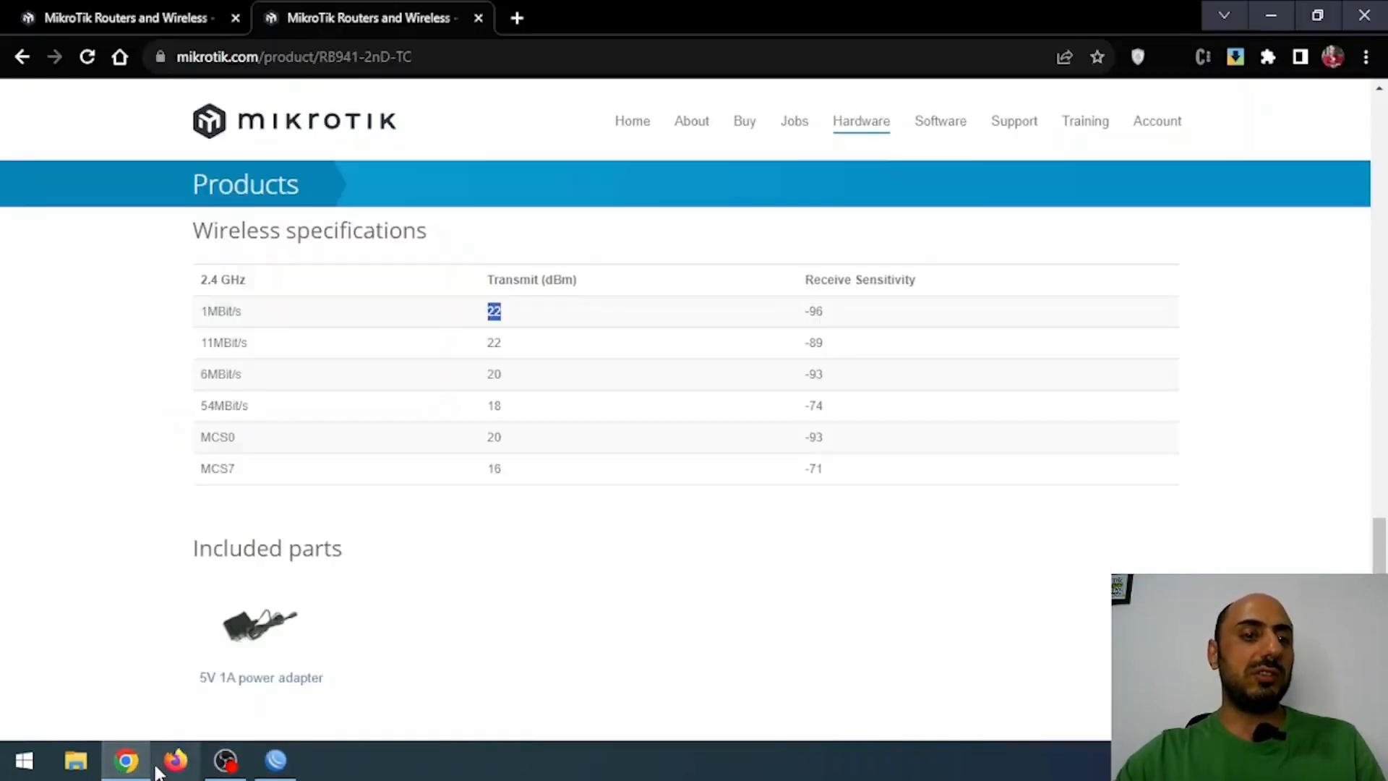
{"action": "left_click", "coordinate": [177, 18]}
{"action": "scroll", "coordinate": [249, 568], "scroll_direction": "up", "scroll_amount": 10}
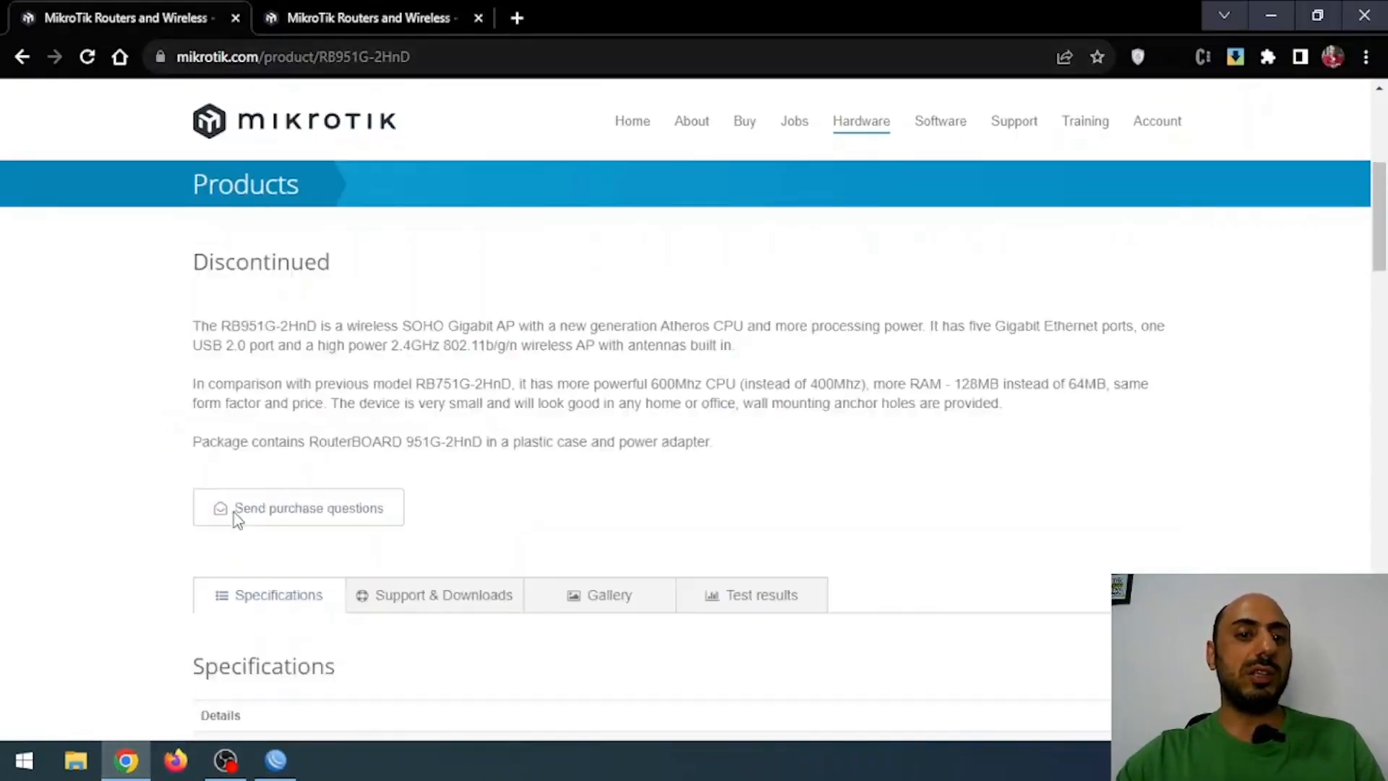
{"action": "scroll", "coordinate": [232, 511], "scroll_direction": "up", "scroll_amount": 5}
{"action": "left_click_drag", "start_coordinate": [237, 445], "coordinate": [546, 452]}
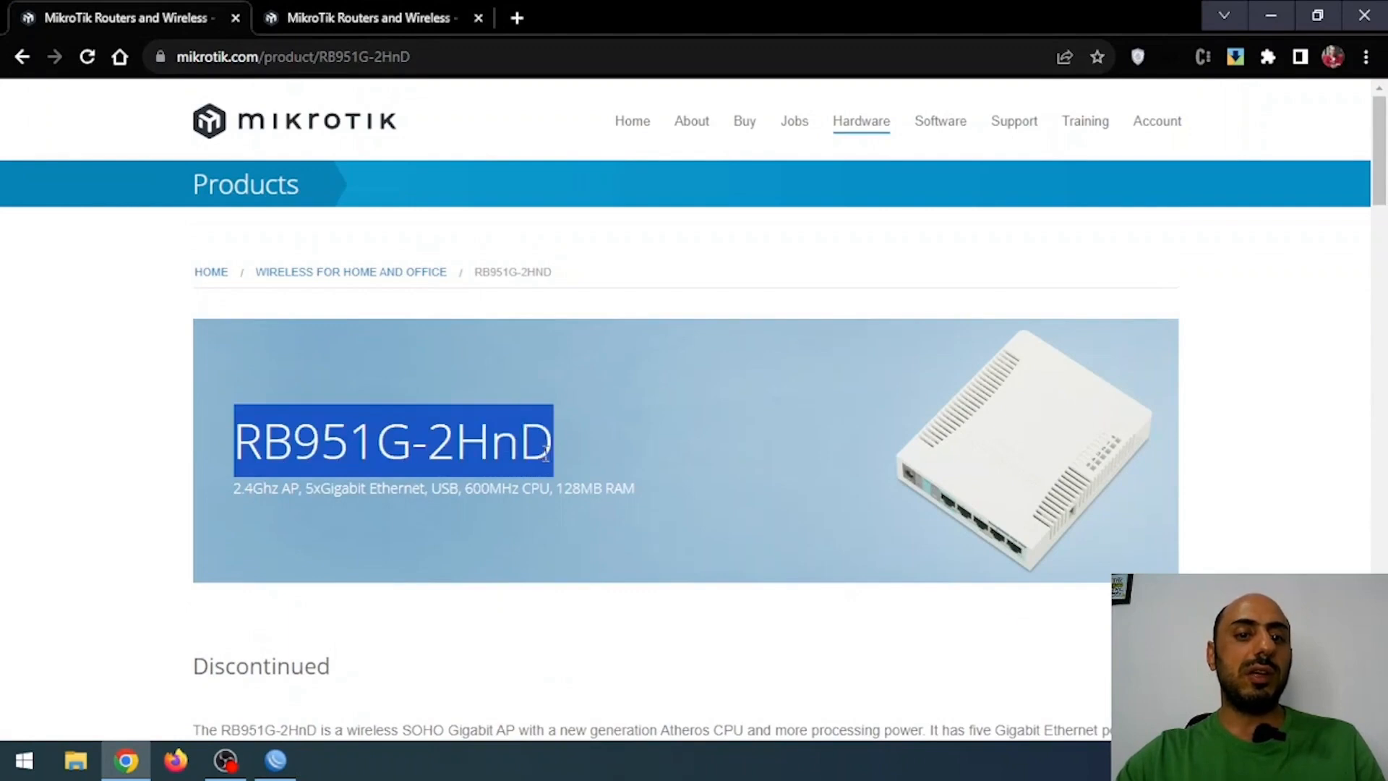
{"action": "scroll", "coordinate": [527, 551], "scroll_direction": "down", "scroll_amount": 20}
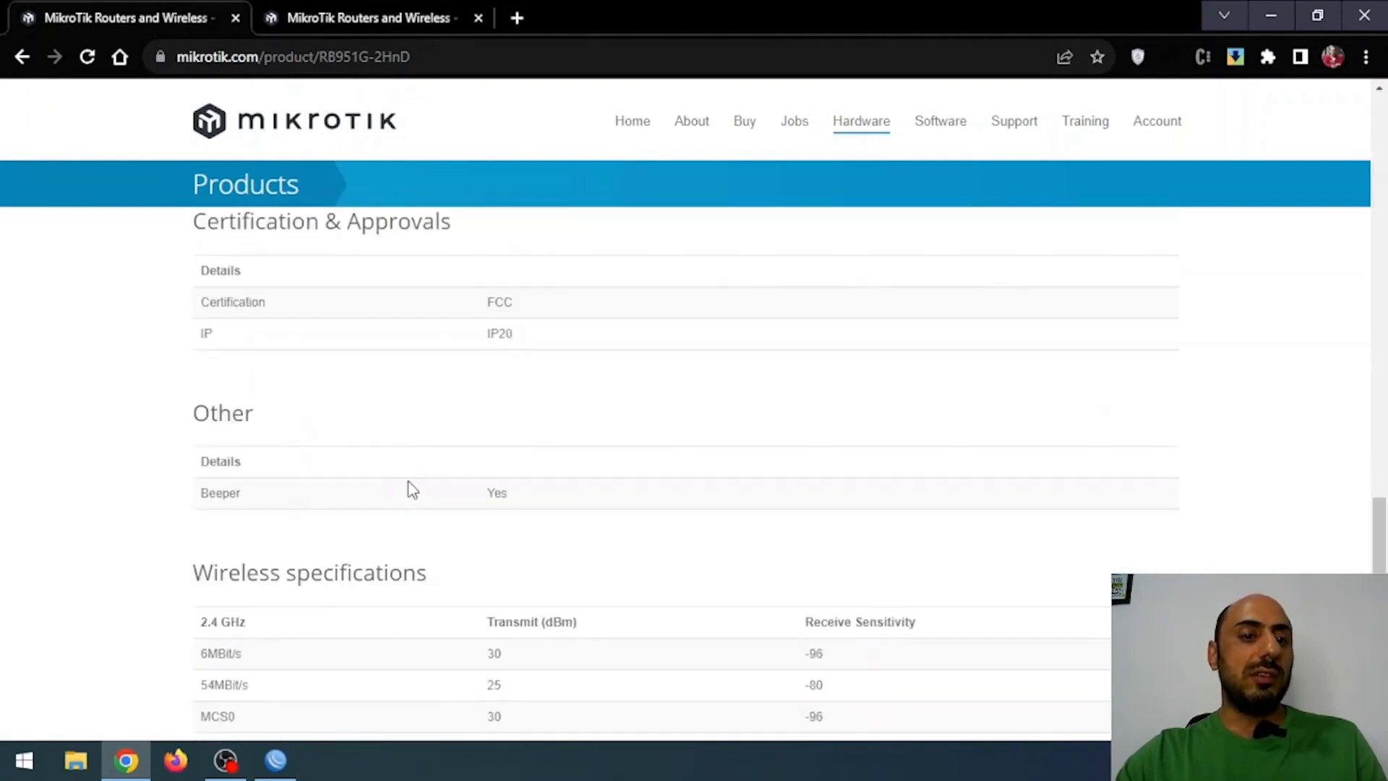
{"action": "scroll", "coordinate": [408, 490], "scroll_direction": "down", "scroll_amount": 1}
{"action": "left_click_drag", "start_coordinate": [193, 472], "coordinate": [437, 471]}
{"action": "left_click_drag", "start_coordinate": [488, 551], "coordinate": [504, 551]}
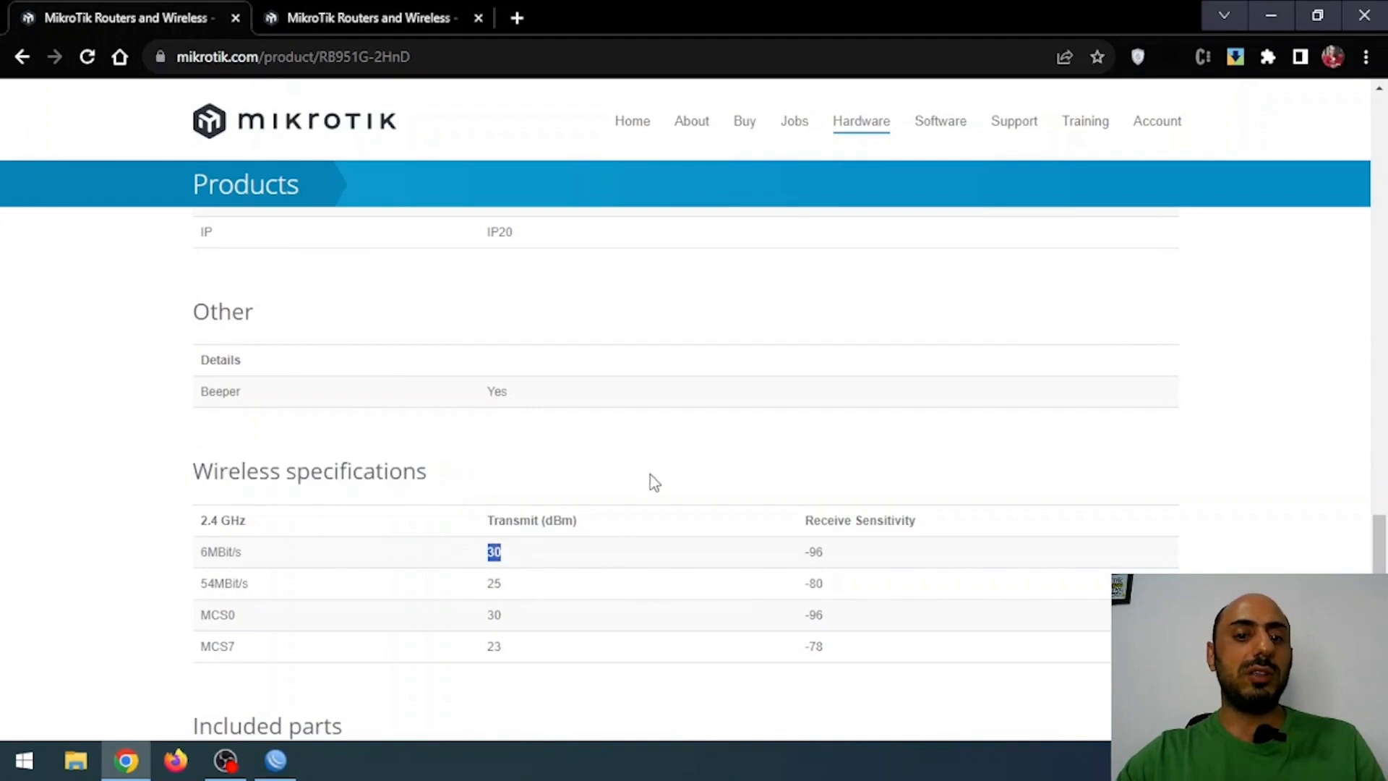
{"action": "scroll", "coordinate": [662, 480], "scroll_direction": "down", "scroll_amount": 1}
Switch back to WinBox and set the Tx Power of wlan1 to 25 dBm.
{"action": "left_click", "coordinate": [277, 766]}
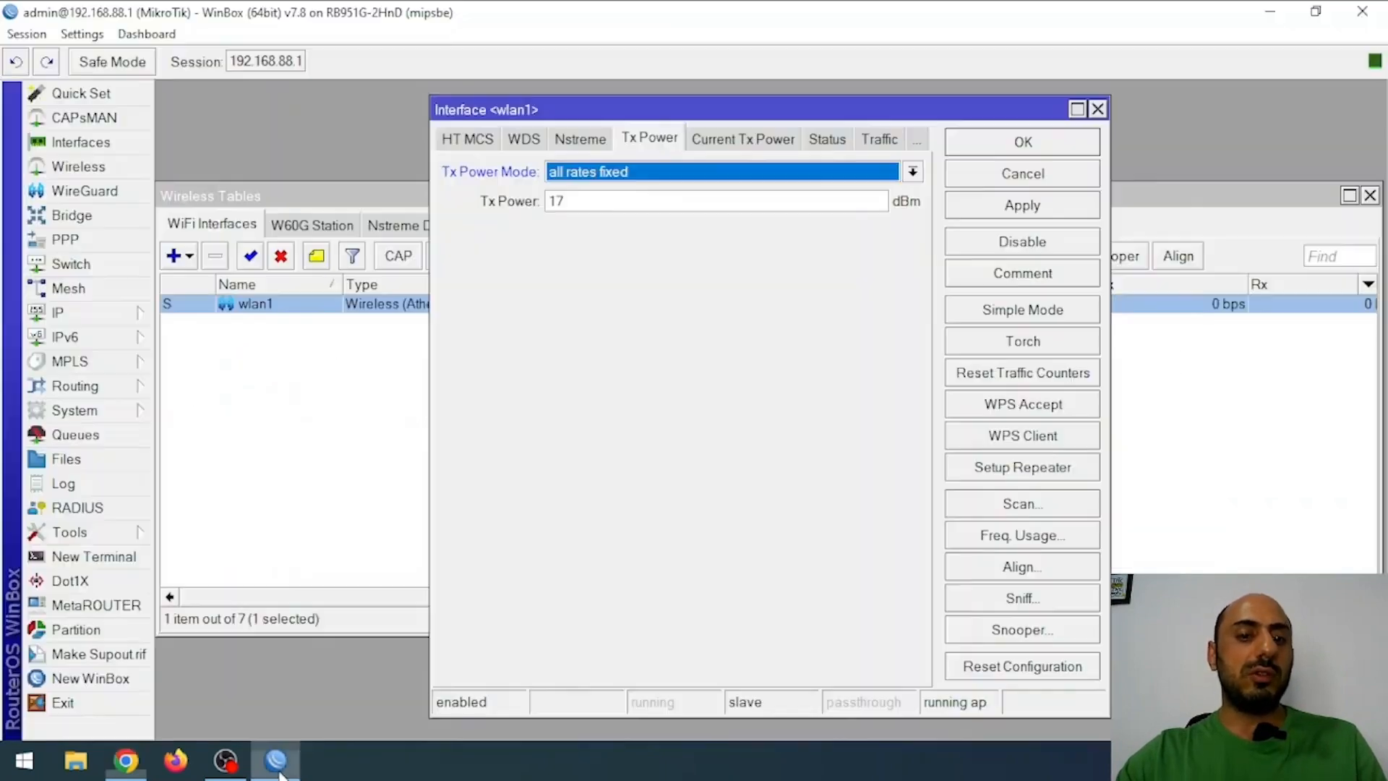
{"action": "key", "text": "Tab"}
{"action": "type", "text": "30"}
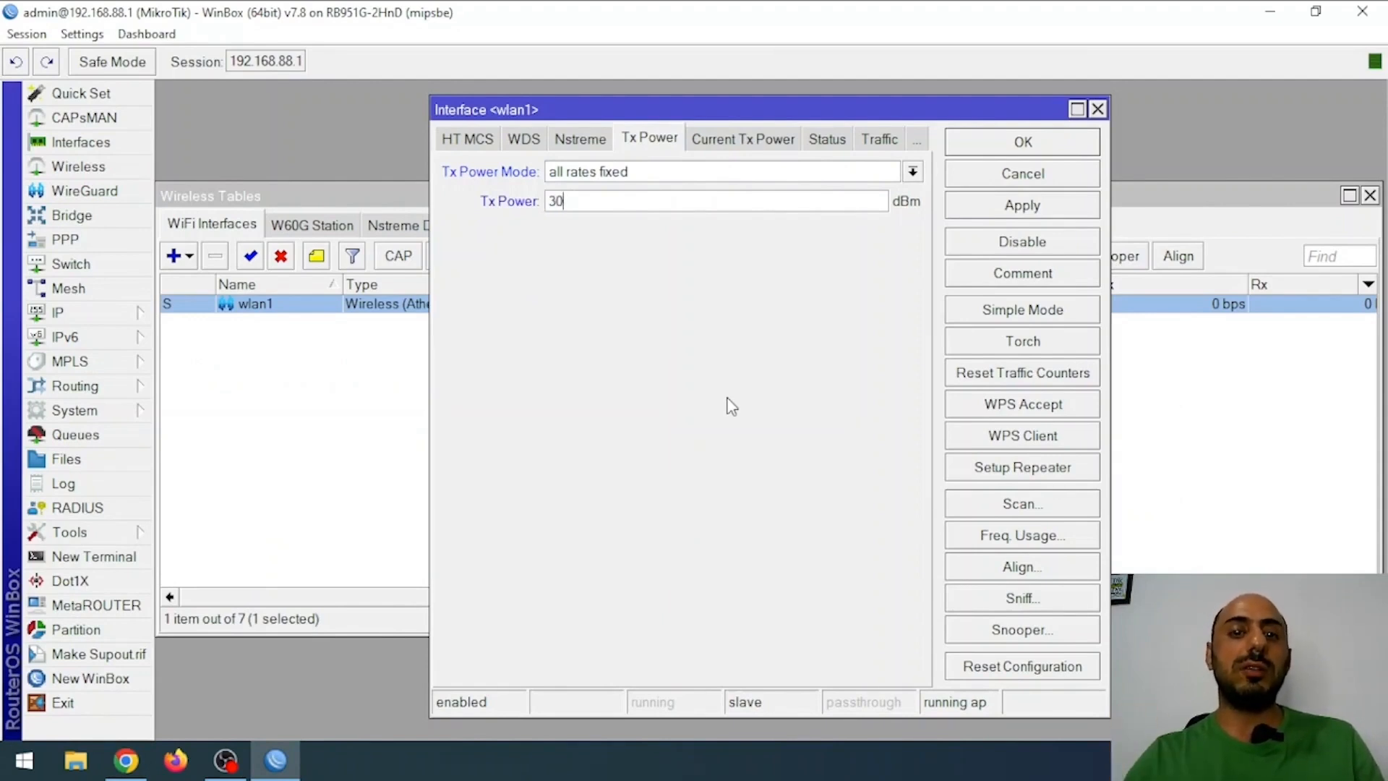
{"action": "key", "text": "BackSpace"}
{"action": "key", "text": "BackSpace"}
{"action": "type", "text": "25"}
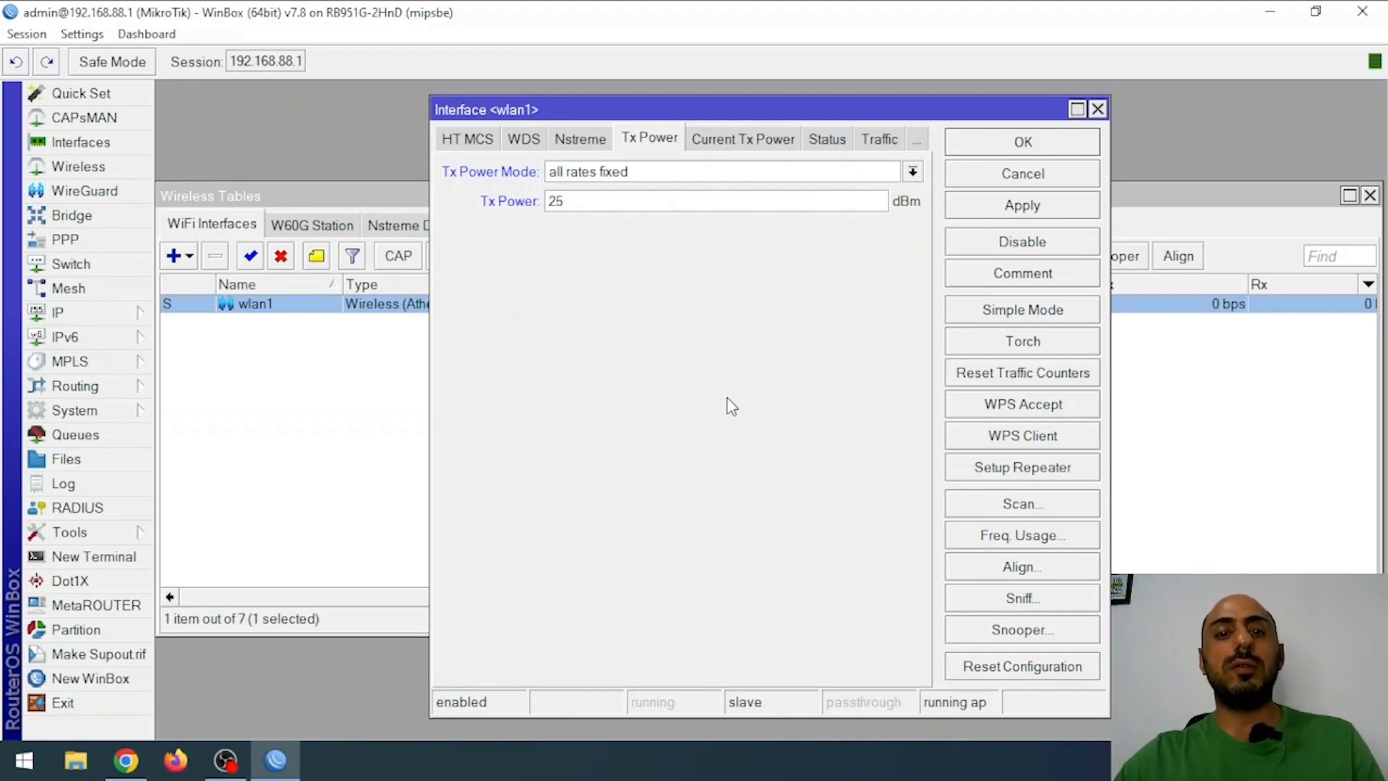
Switch to Chrome and examine the transmit power values in the hAP lite TC wireless specifications.
{"action": "key", "text": "alt+Tab"}
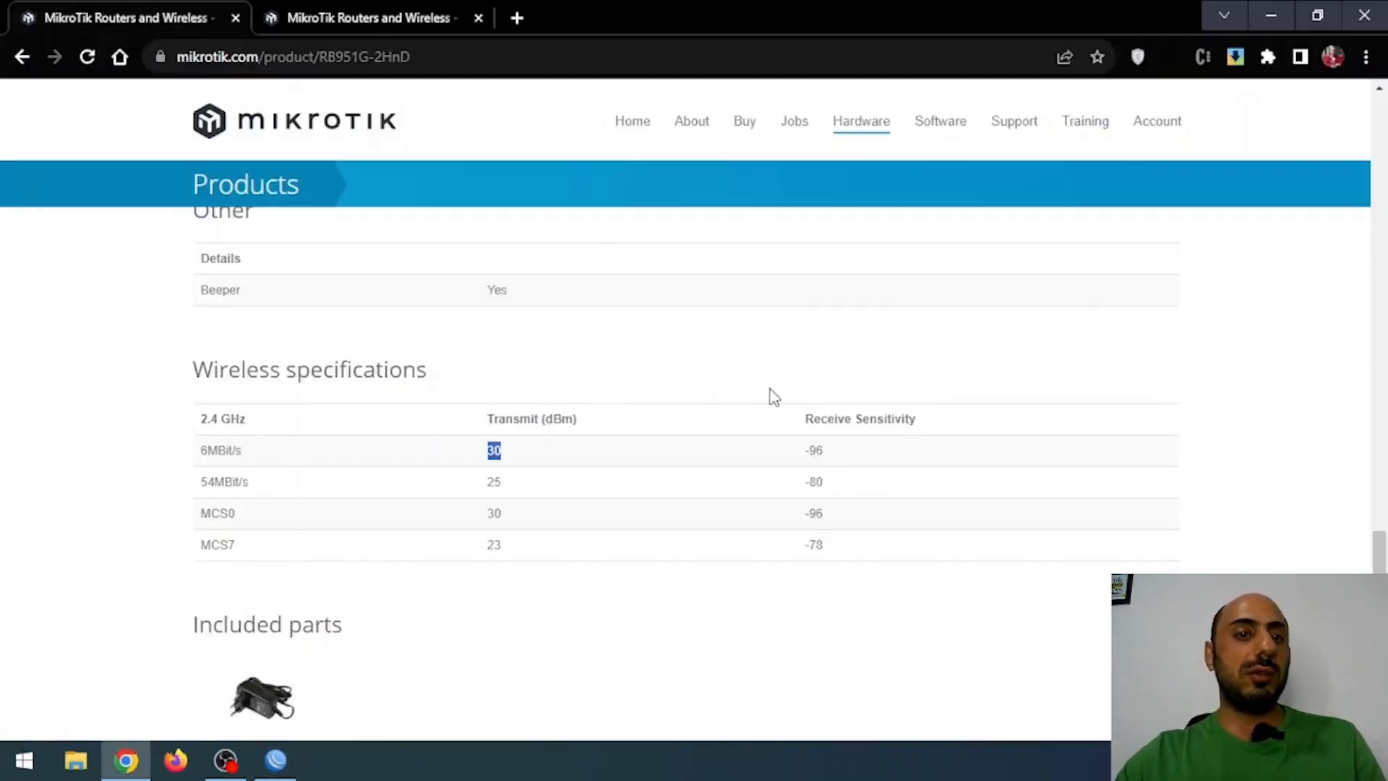
{"action": "left_click", "coordinate": [386, 20]}
{"action": "scroll", "coordinate": [521, 527], "scroll_direction": "up", "scroll_amount": 15}
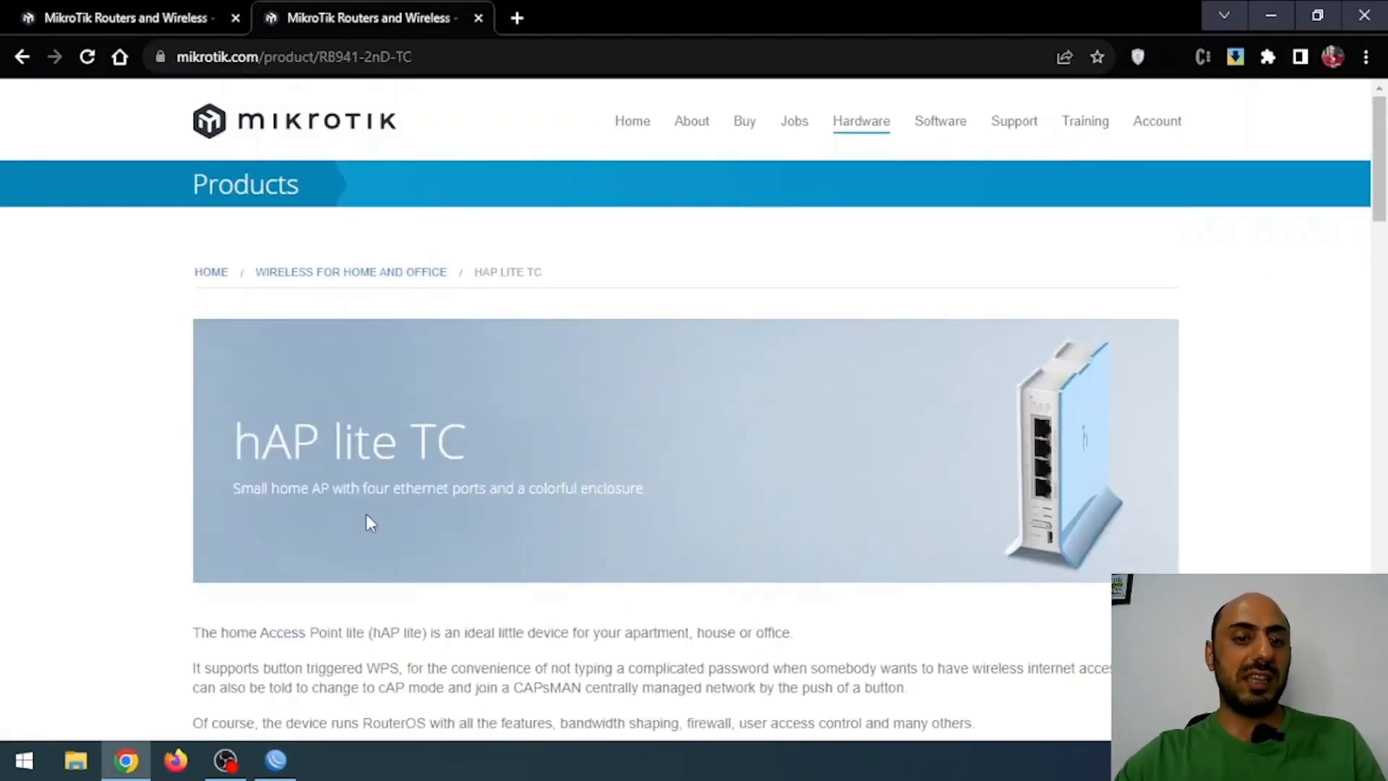
{"action": "triple_click", "coordinate": [386, 455]}
{"action": "scroll", "coordinate": [846, 524], "scroll_direction": "down", "scroll_amount": 15}
{"action": "scroll", "coordinate": [579, 491], "scroll_direction": "down", "scroll_amount": 6}
{"action": "double_click", "coordinate": [496, 312]}
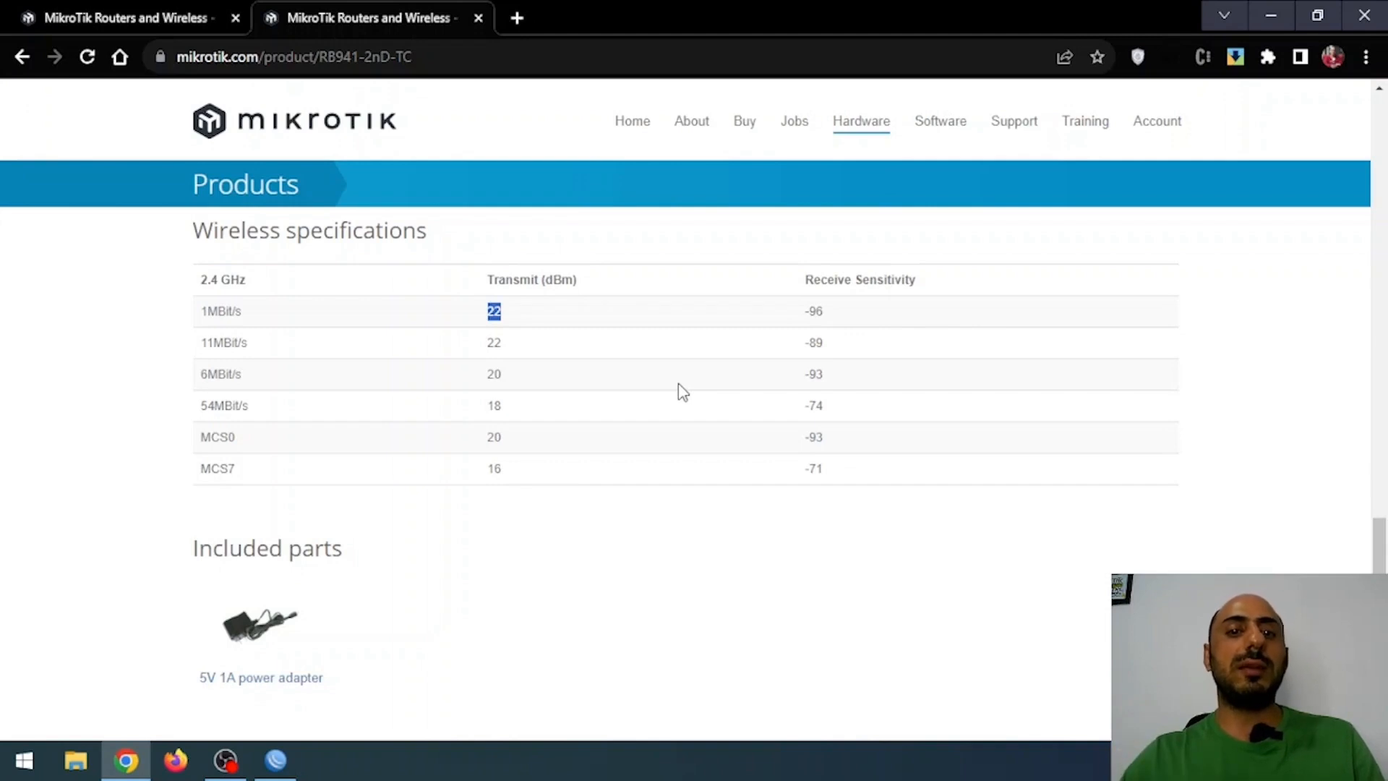
Switch to WinBox, apply the 25 dBm Tx Power, and replace it with an applied value of 17 dBm.
{"action": "key", "text": "alt+Tab"}
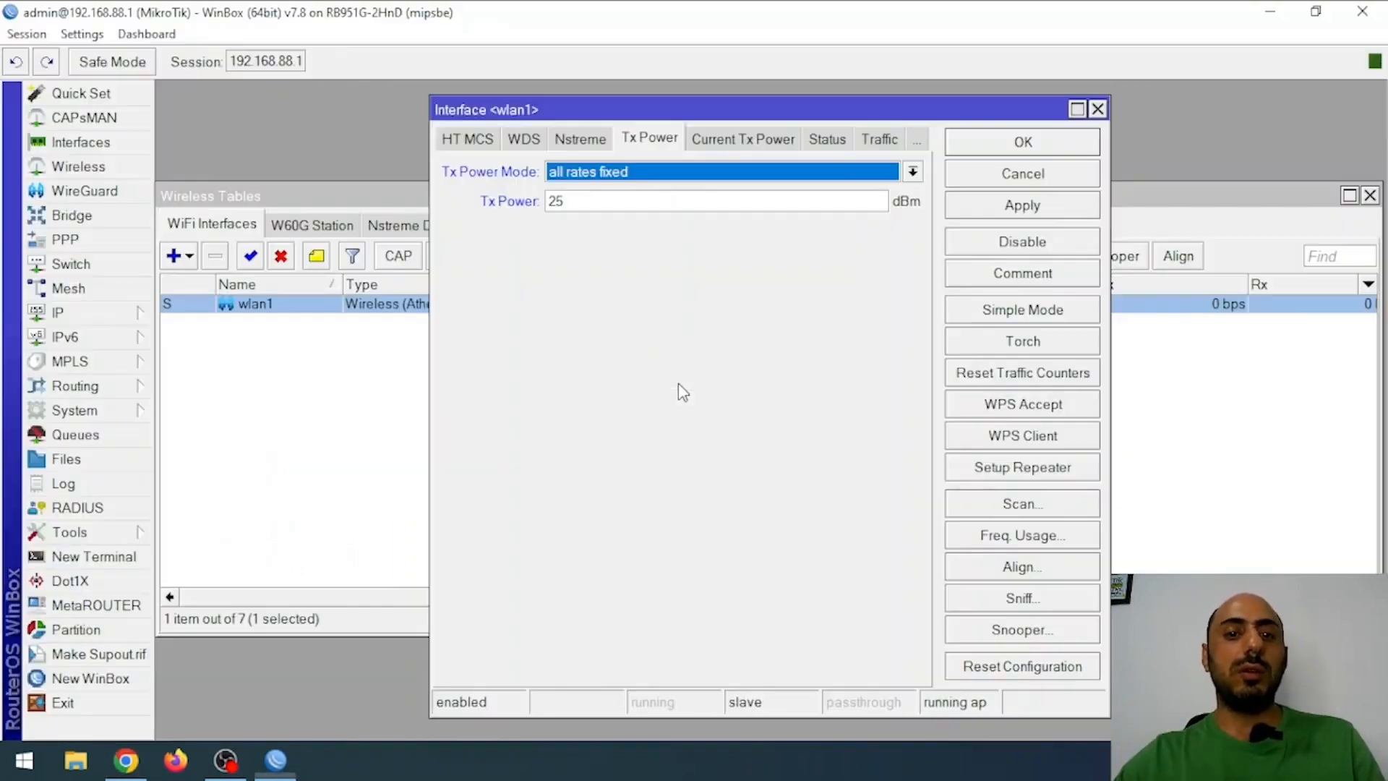
{"action": "left_click", "coordinate": [1039, 211]}
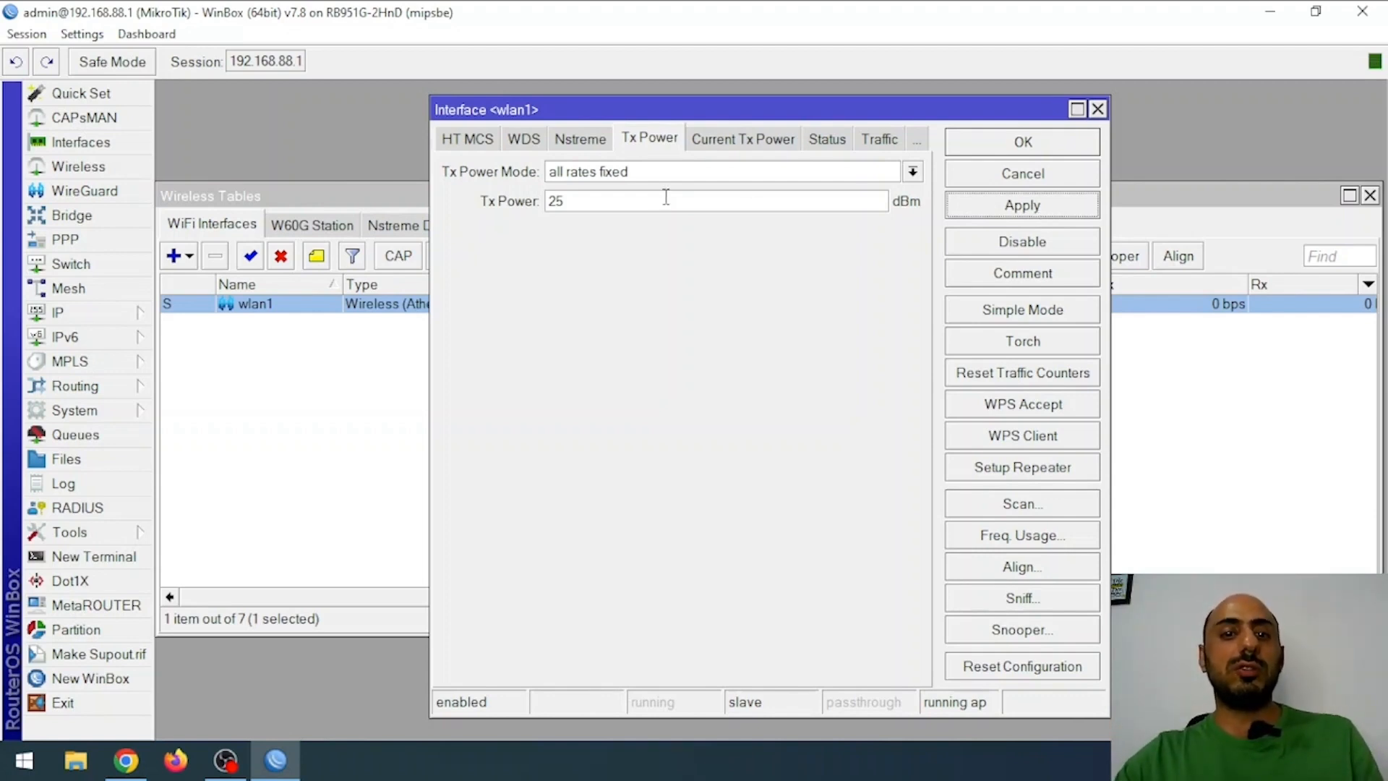
{"action": "double_click", "coordinate": [591, 200]}
{"action": "type", "text": "17"}
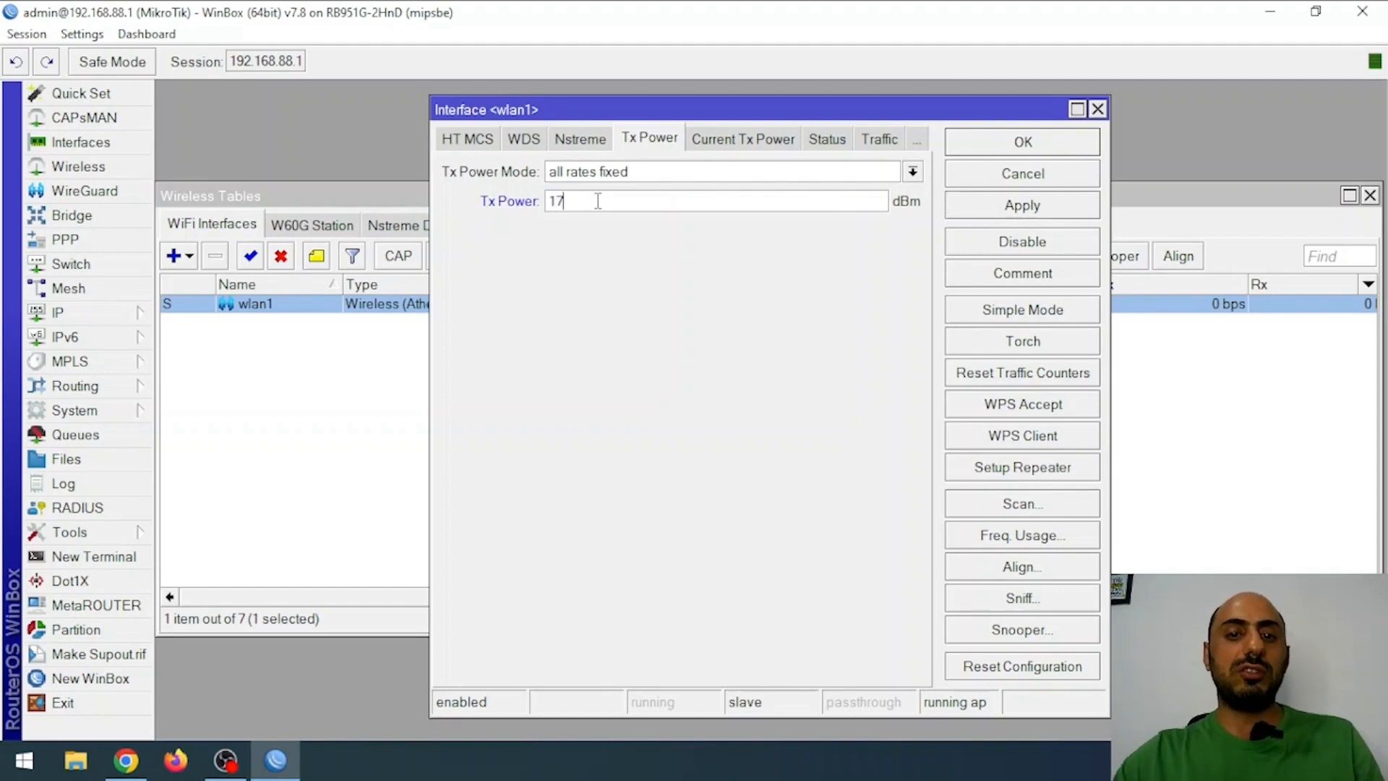
{"action": "left_click", "coordinate": [1030, 208]}
Restore the Tx Power Mode of wlan1 to default, apply it, and close the Wireless Tables window.
{"action": "left_click", "coordinate": [635, 174]}
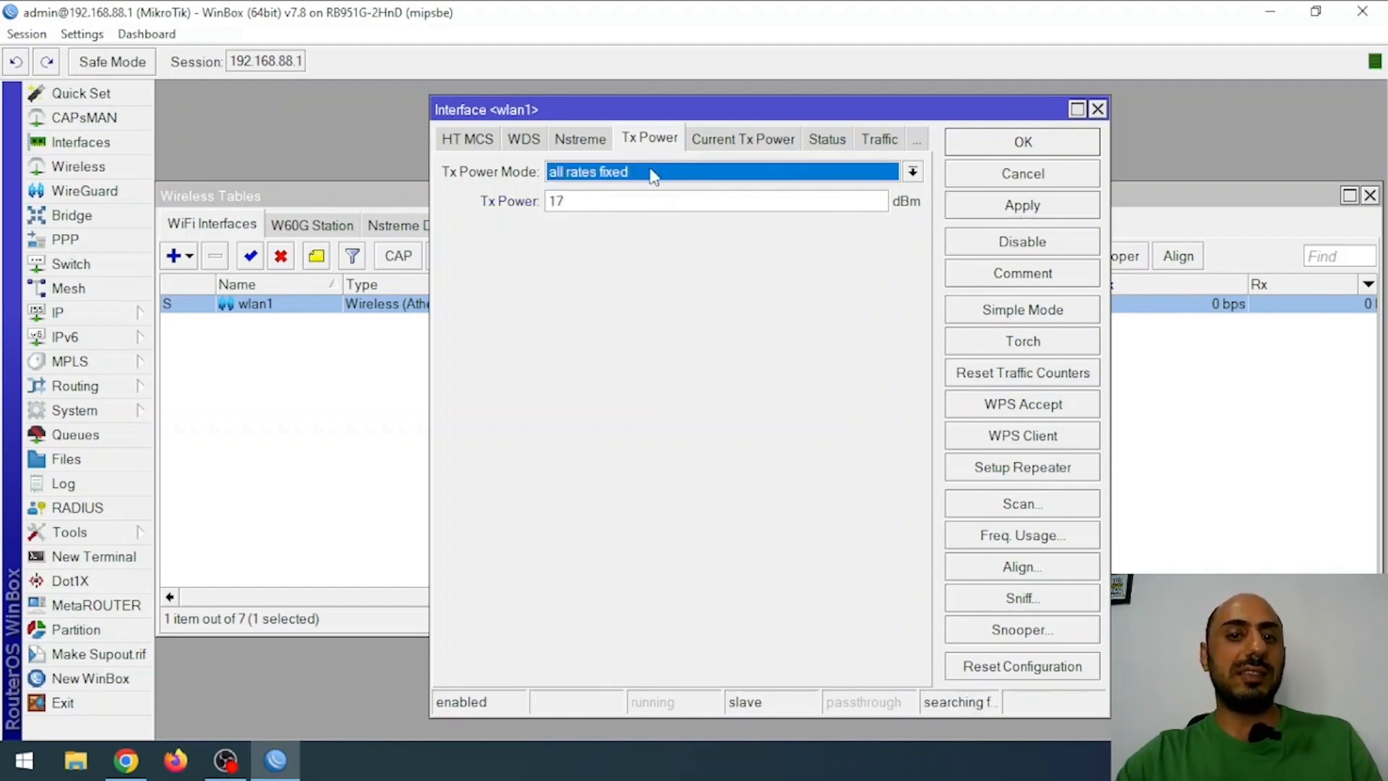
{"action": "left_click", "coordinate": [629, 223]}
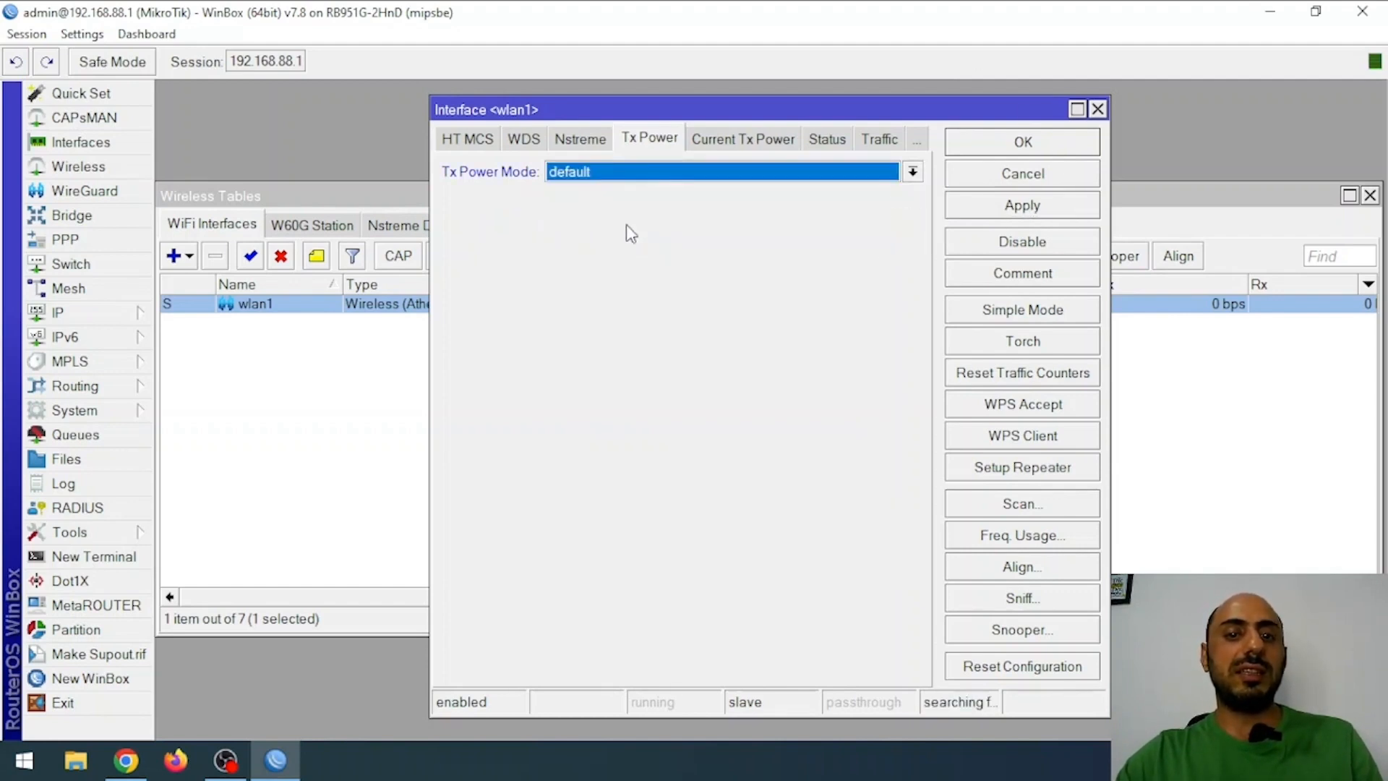
{"action": "left_click", "coordinate": [1053, 207]}
{"action": "left_click", "coordinate": [359, 371]}
{"action": "key", "text": "Escape"}
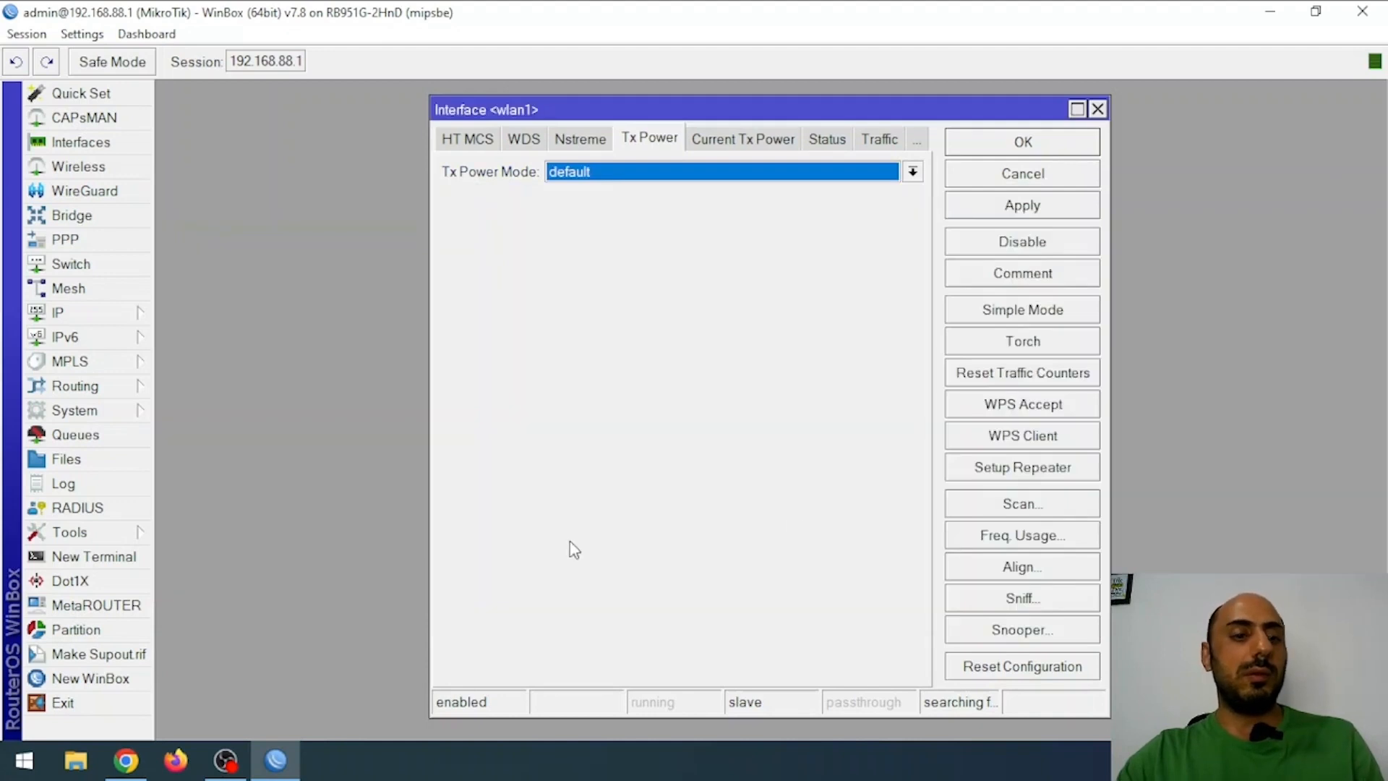
Open a cleared terminal and list the wireless interfaces with interface/wireless/print.
{"action": "left_click", "coordinate": [93, 557]}
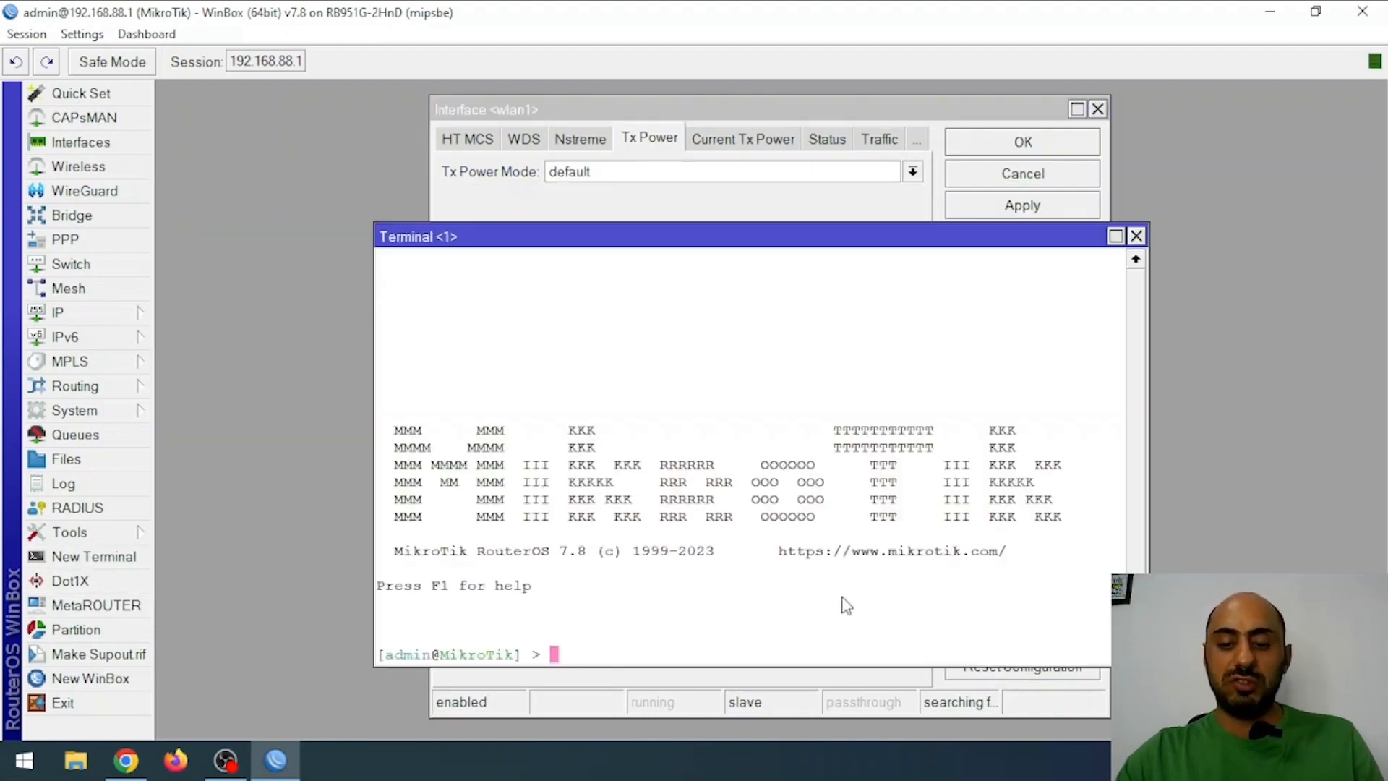
{"action": "key", "text": "ctrl+l"}
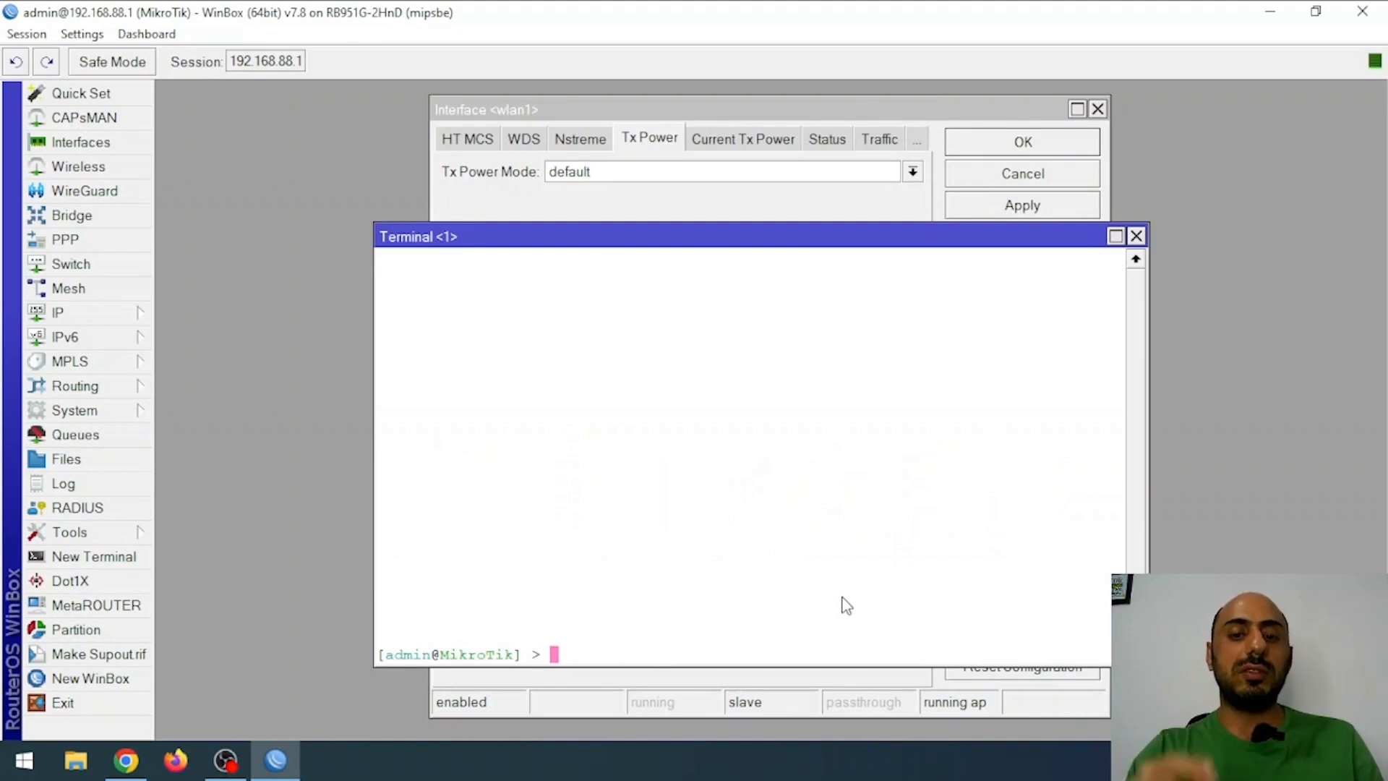
{"action": "type", "text": "interface/wireless/print"}
{"action": "key", "text": "Return"}
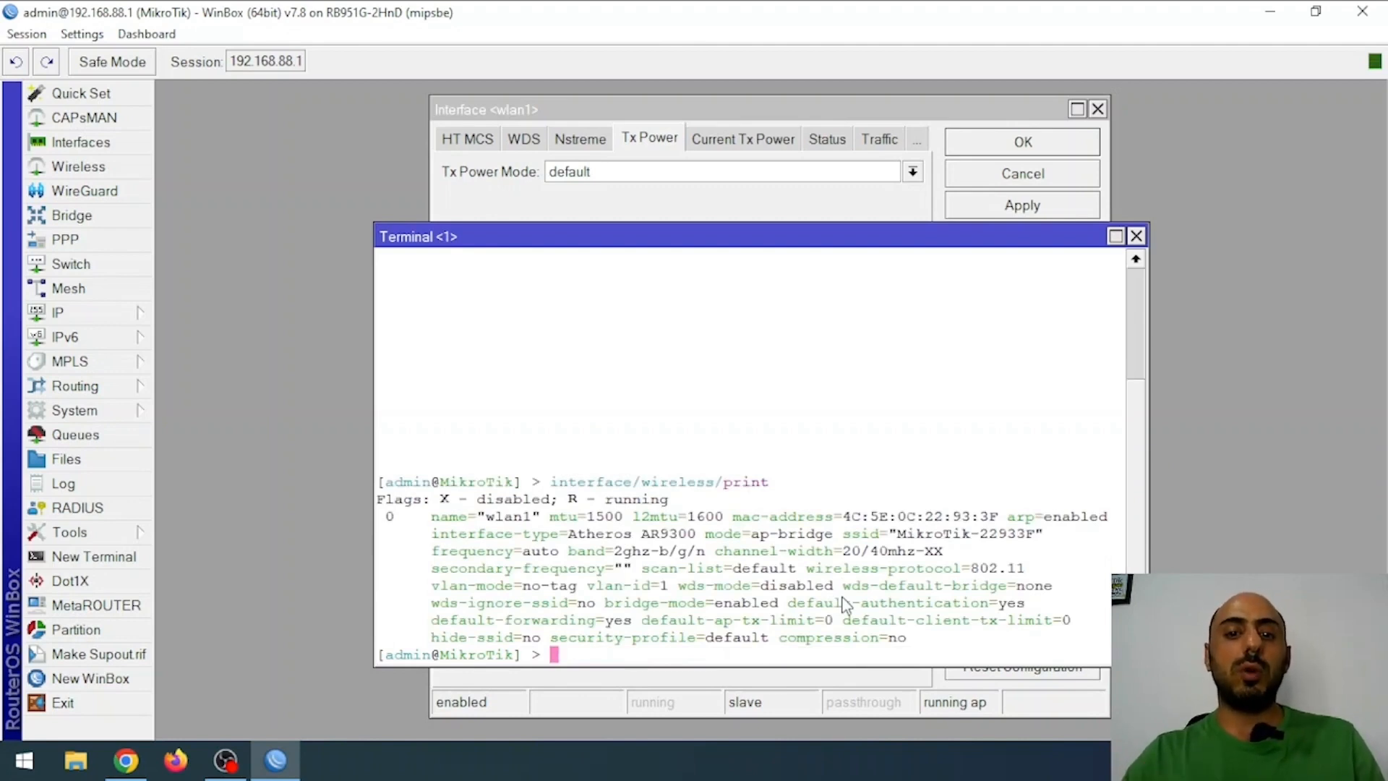
Run interface/wireless/print advanced, check the tx-power-mode setting of wlan1, and dump the remaining output.
{"action": "key", "text": "Up"}
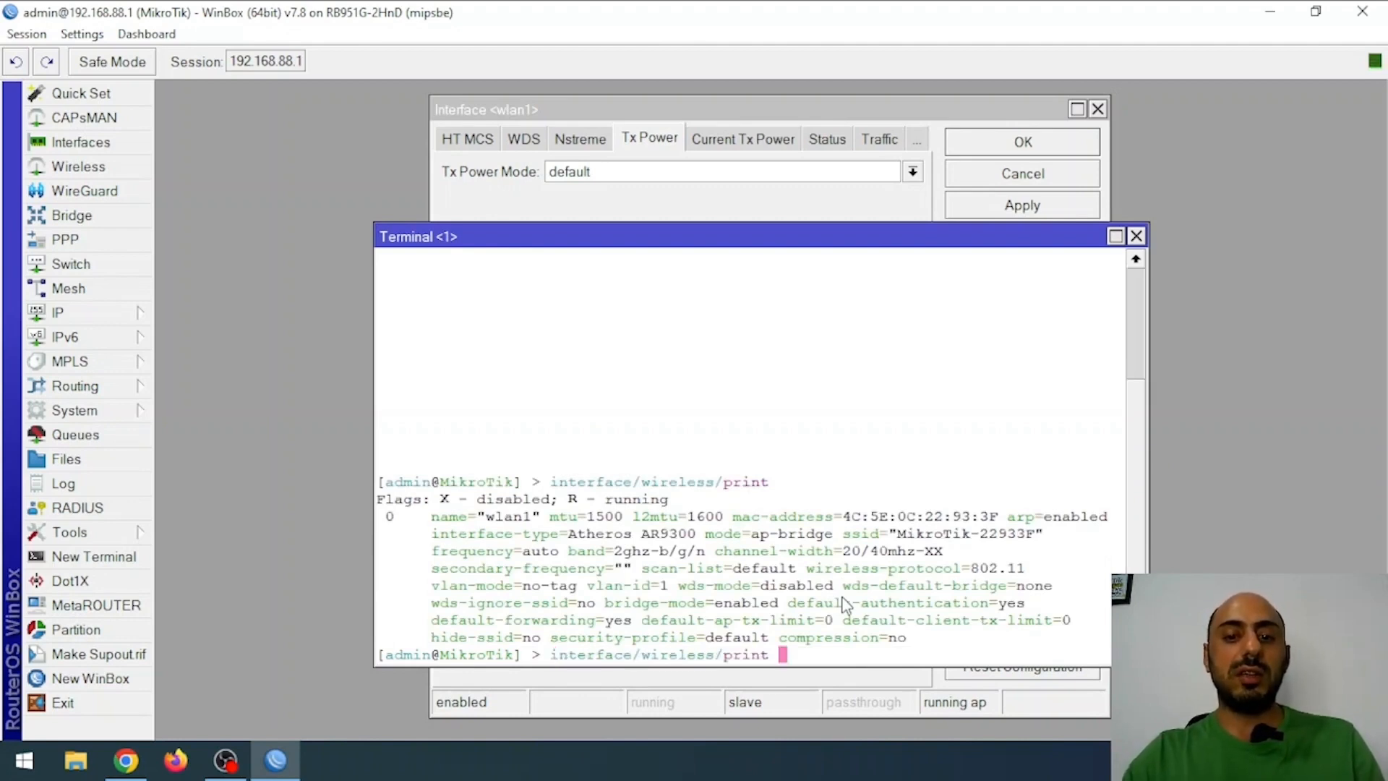
{"action": "type", "text": "advanced"}
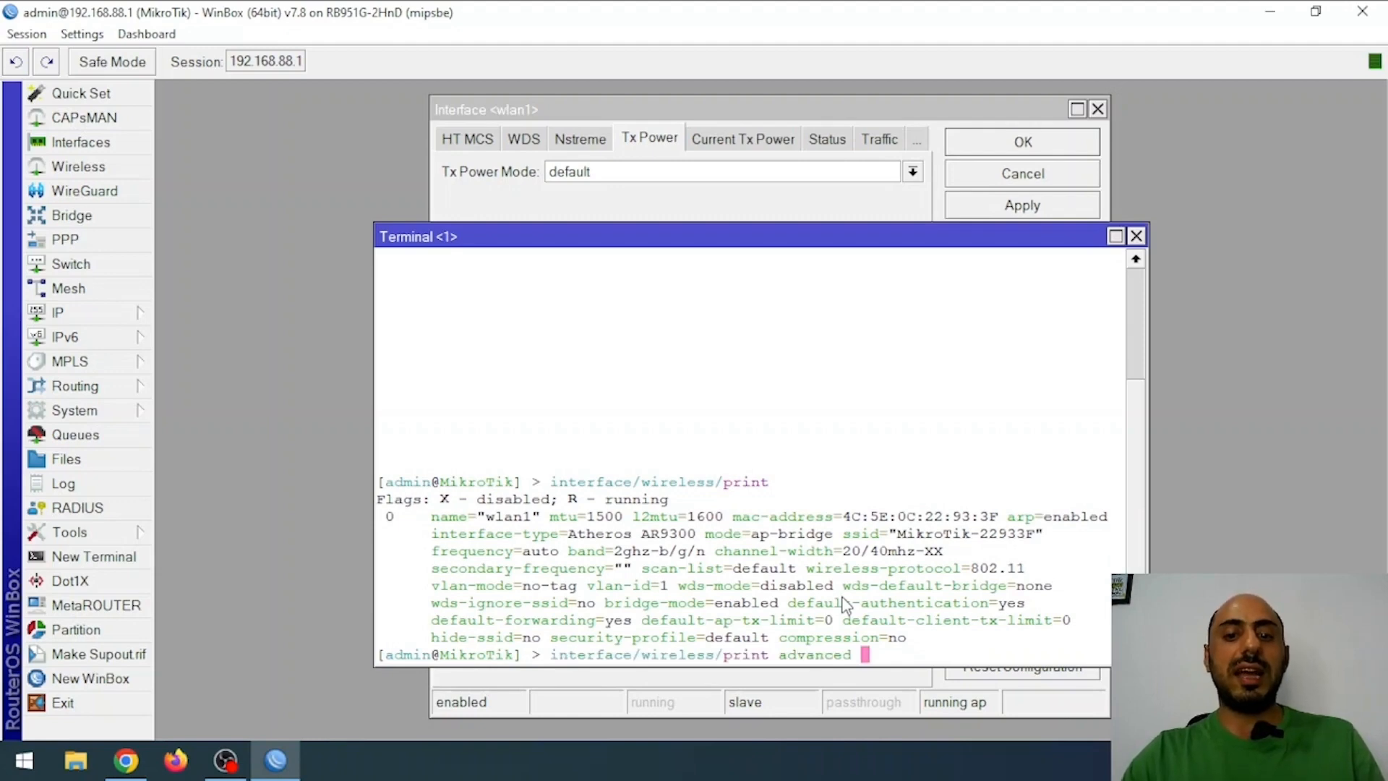
{"action": "key", "text": "Return"}
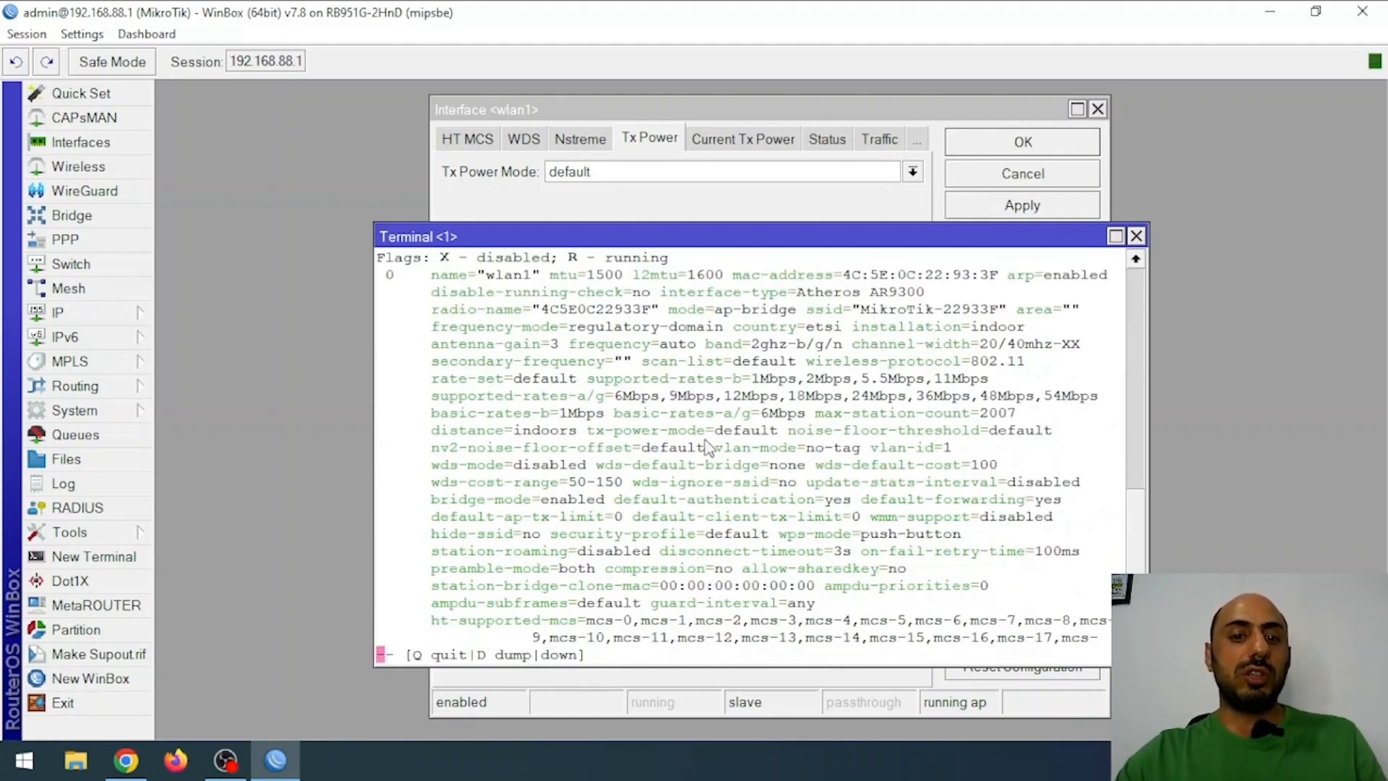
{"action": "left_click_drag", "start_coordinate": [588, 431], "coordinate": [782, 441]}
{"action": "left_click", "coordinate": [826, 554]}
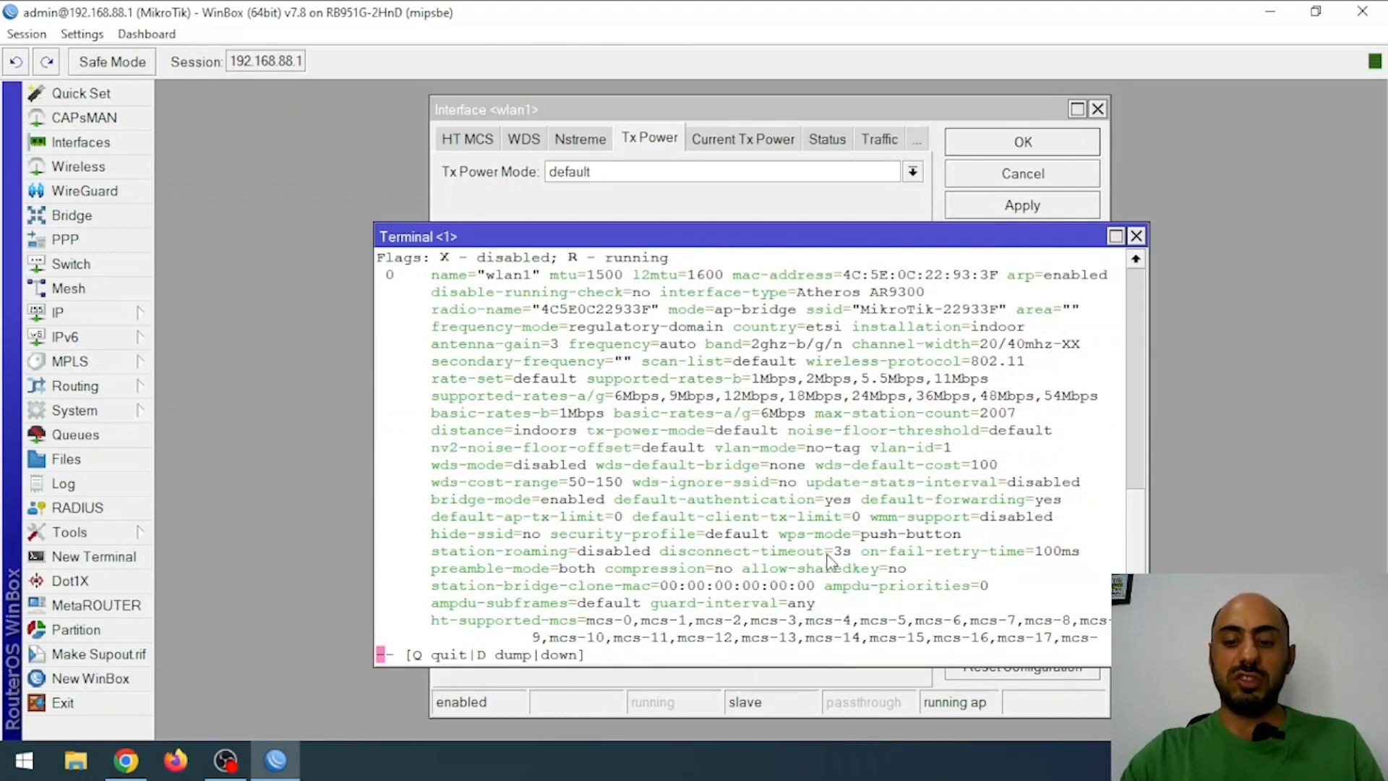
{"action": "key", "text": "d"}
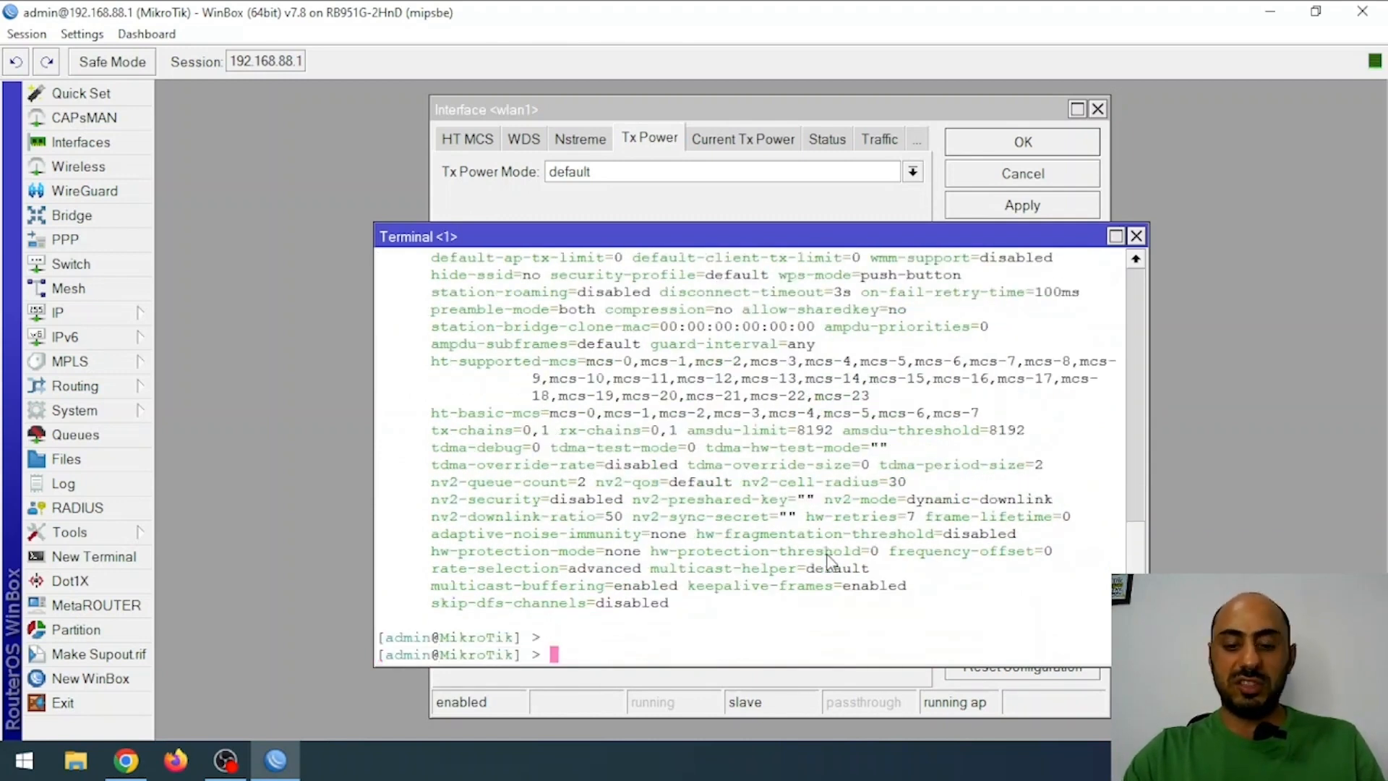
Clear the terminal and run interface/wireless/set tx-power-mode=all-rates-fixed for wlan1.
{"action": "key", "text": "ctrl+l"}
{"action": "type", "text": "int"}
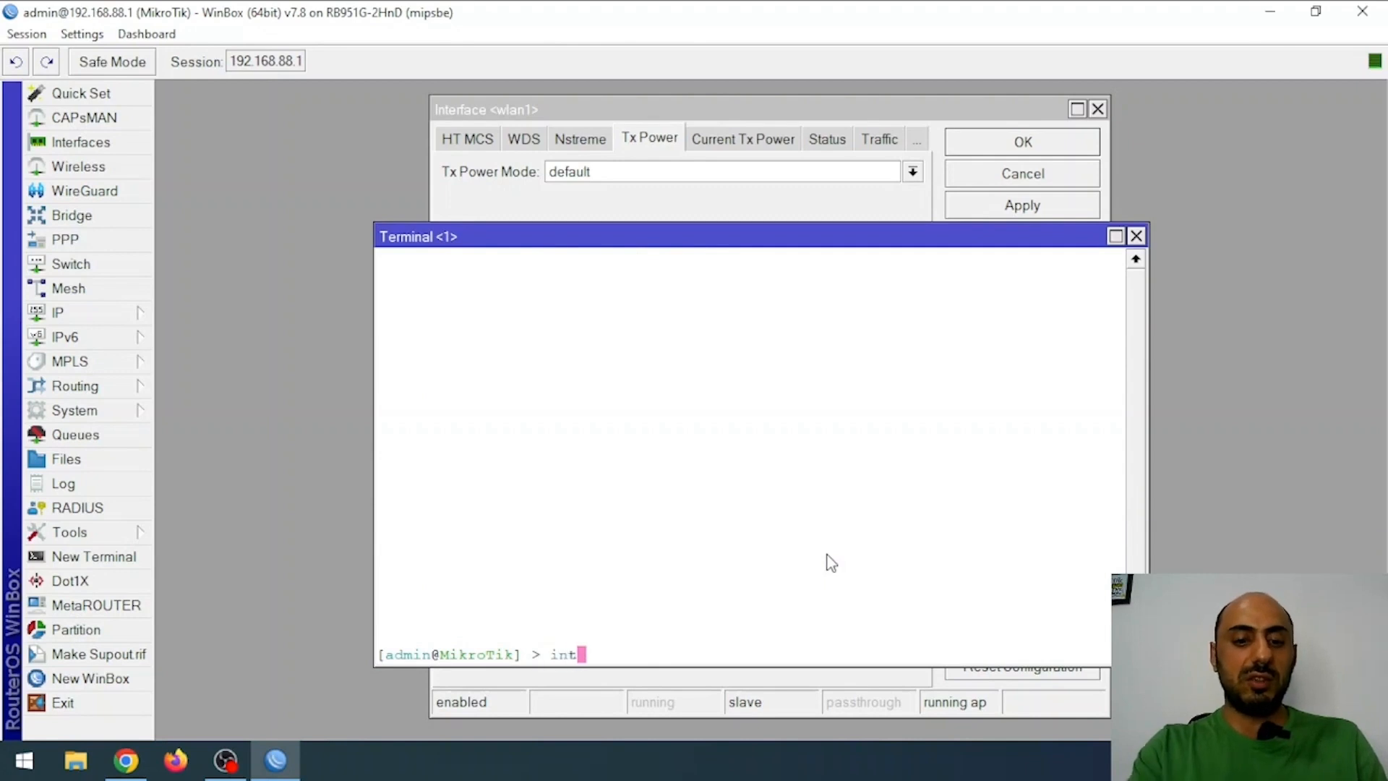
{"action": "type", "text": "erface/wireless/"}
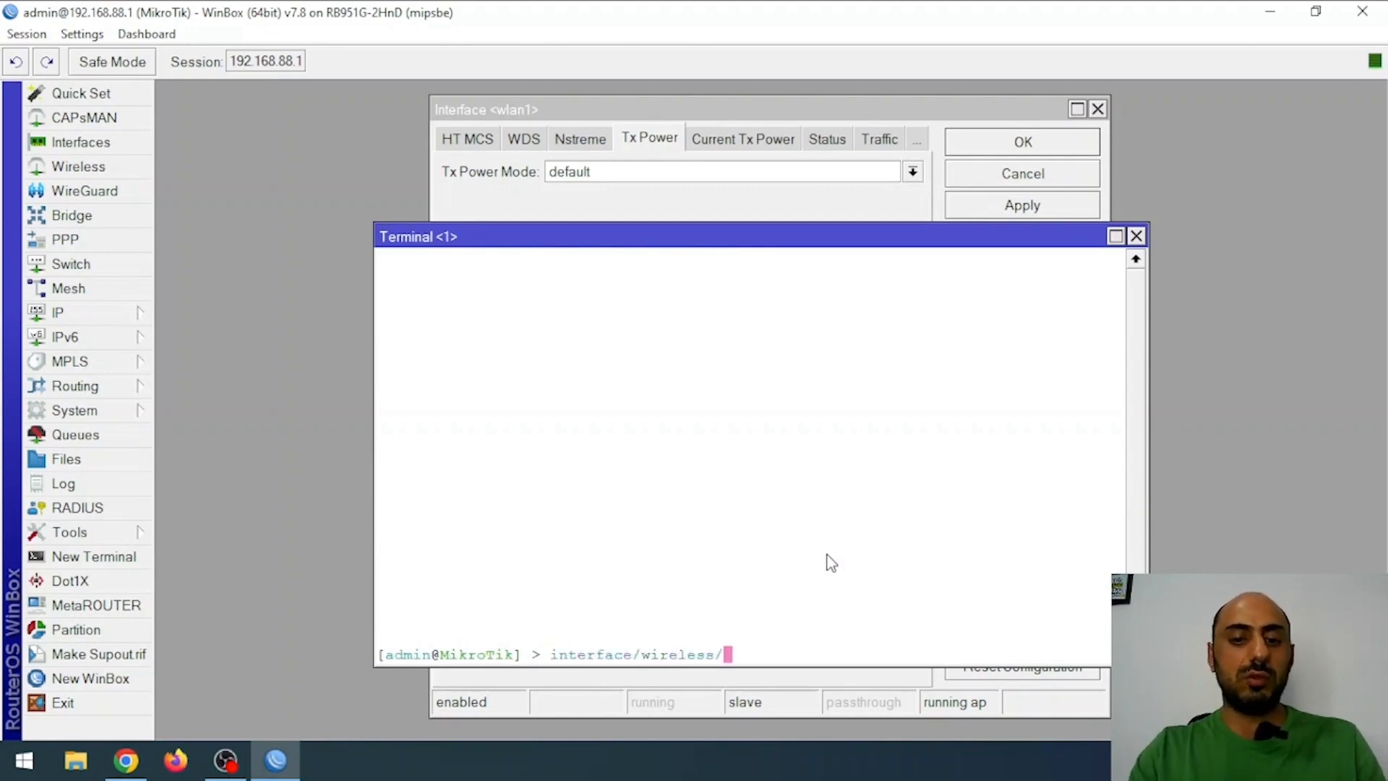
{"action": "type", "text": "se"}
{"action": "key", "text": "BackSpace"}
{"action": "key", "text": "BackSpace"}
{"action": "type", "text": "set tx-power"}
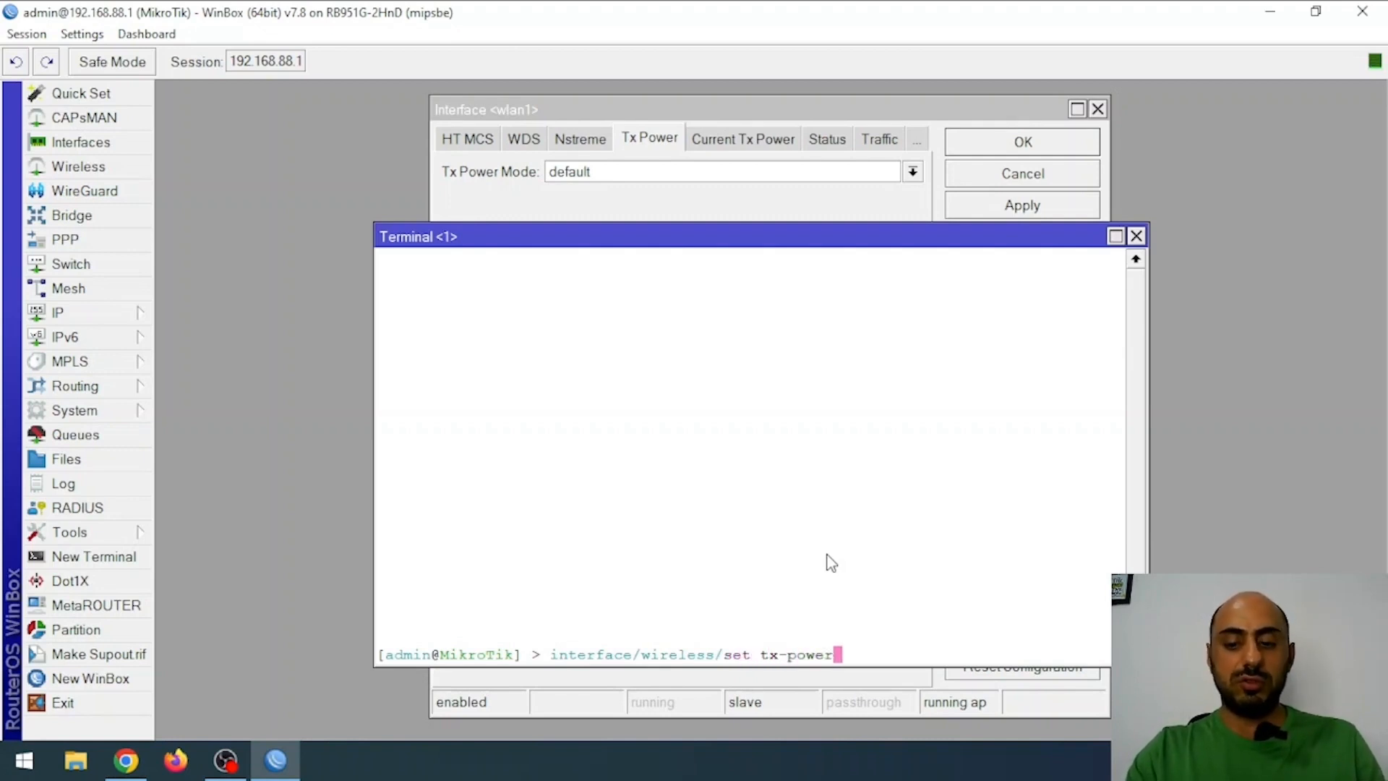
{"action": "type", "text": "-mode="}
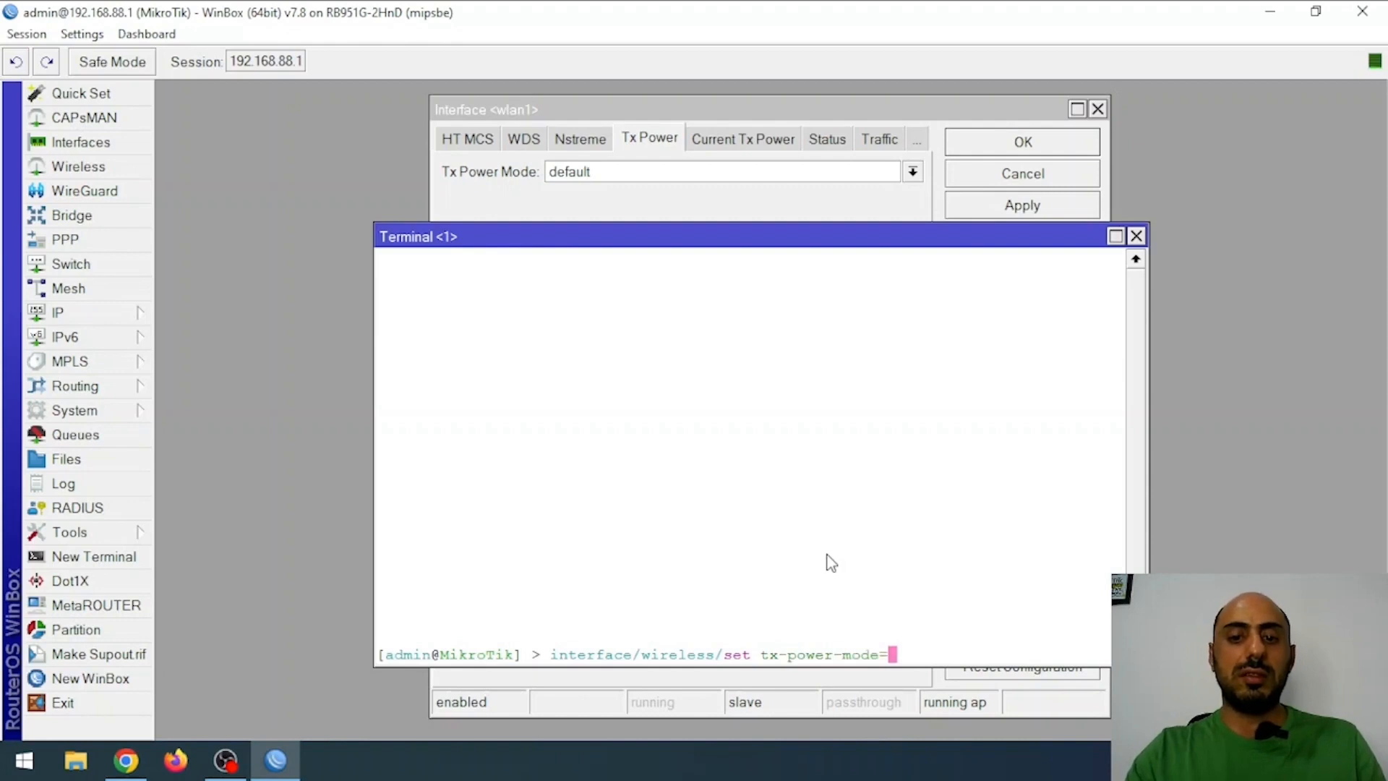
{"action": "type", "text": "all"}
{"action": "key", "text": "Tab"}
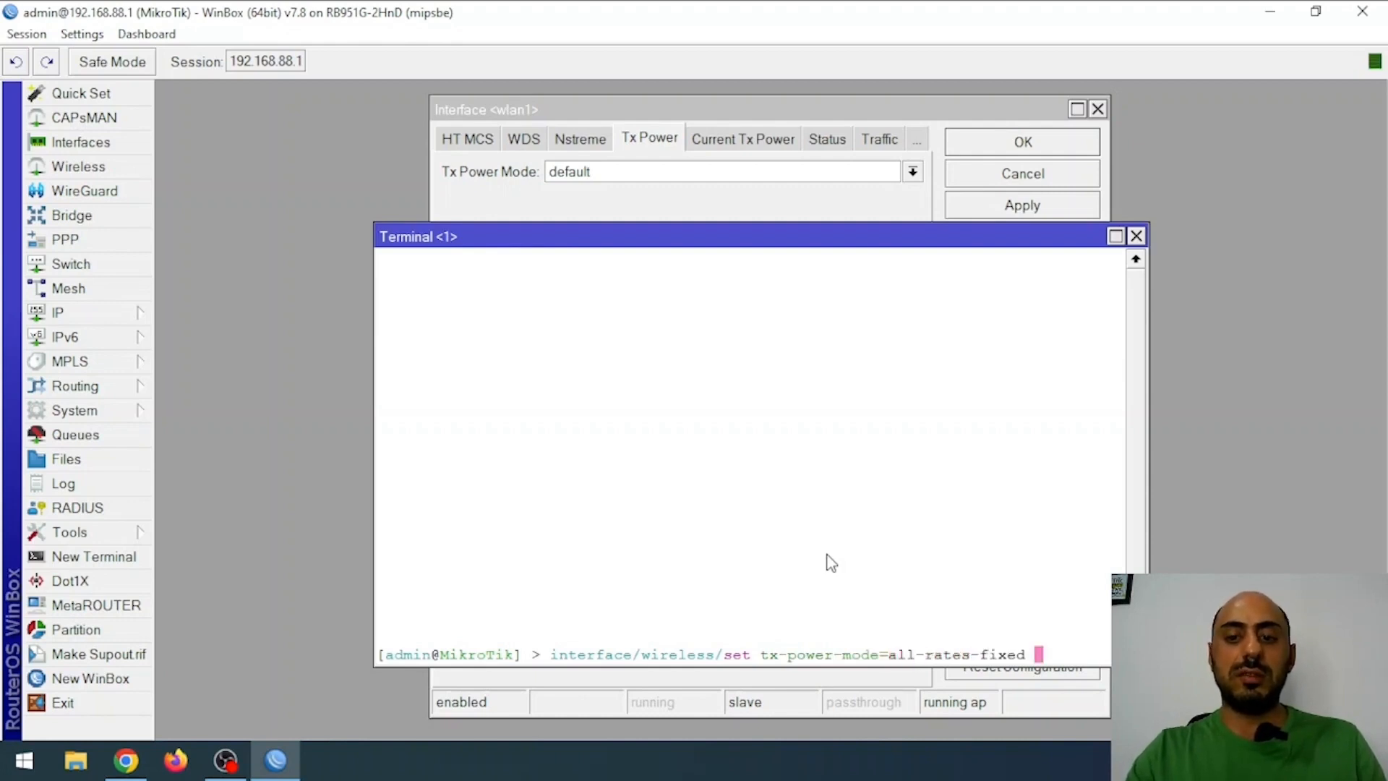
{"action": "key", "text": "Return"}
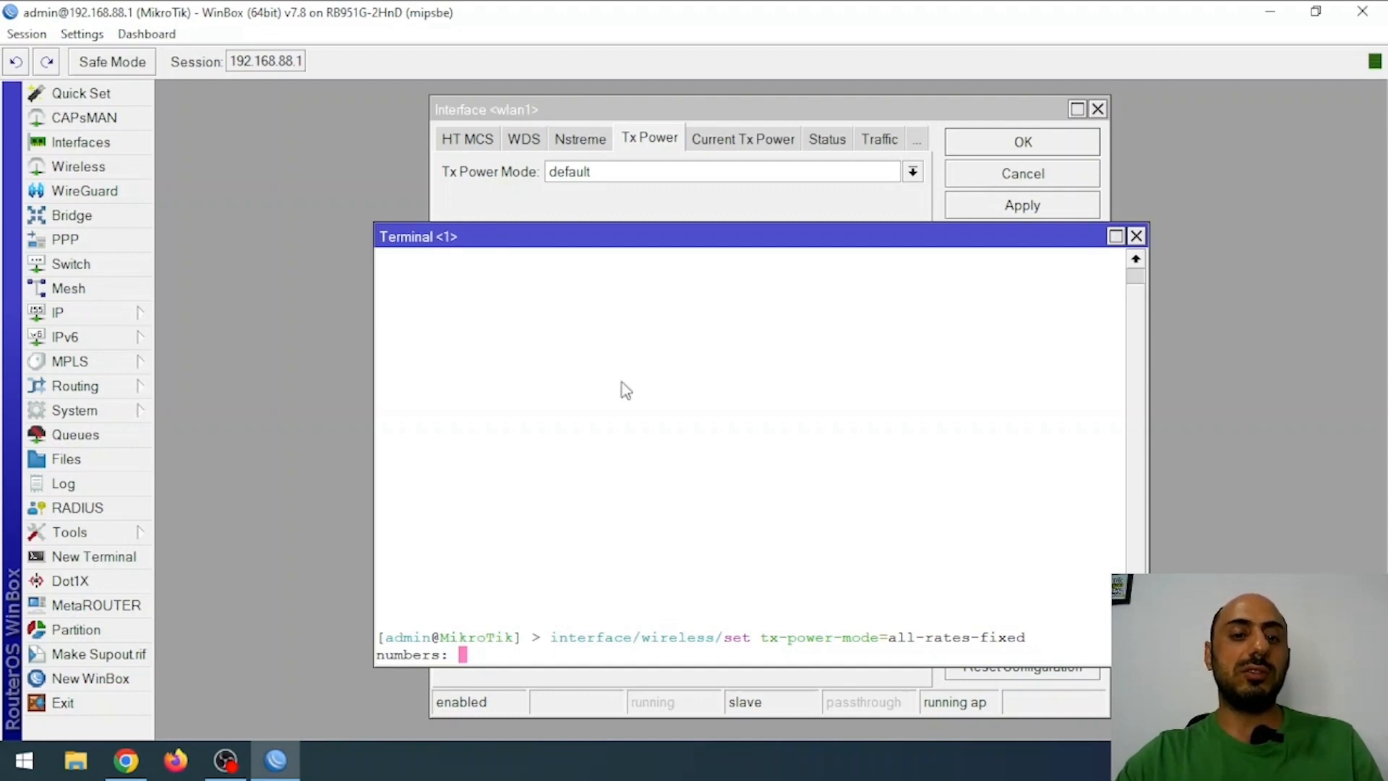
{"action": "type", "text": "wlan1"}
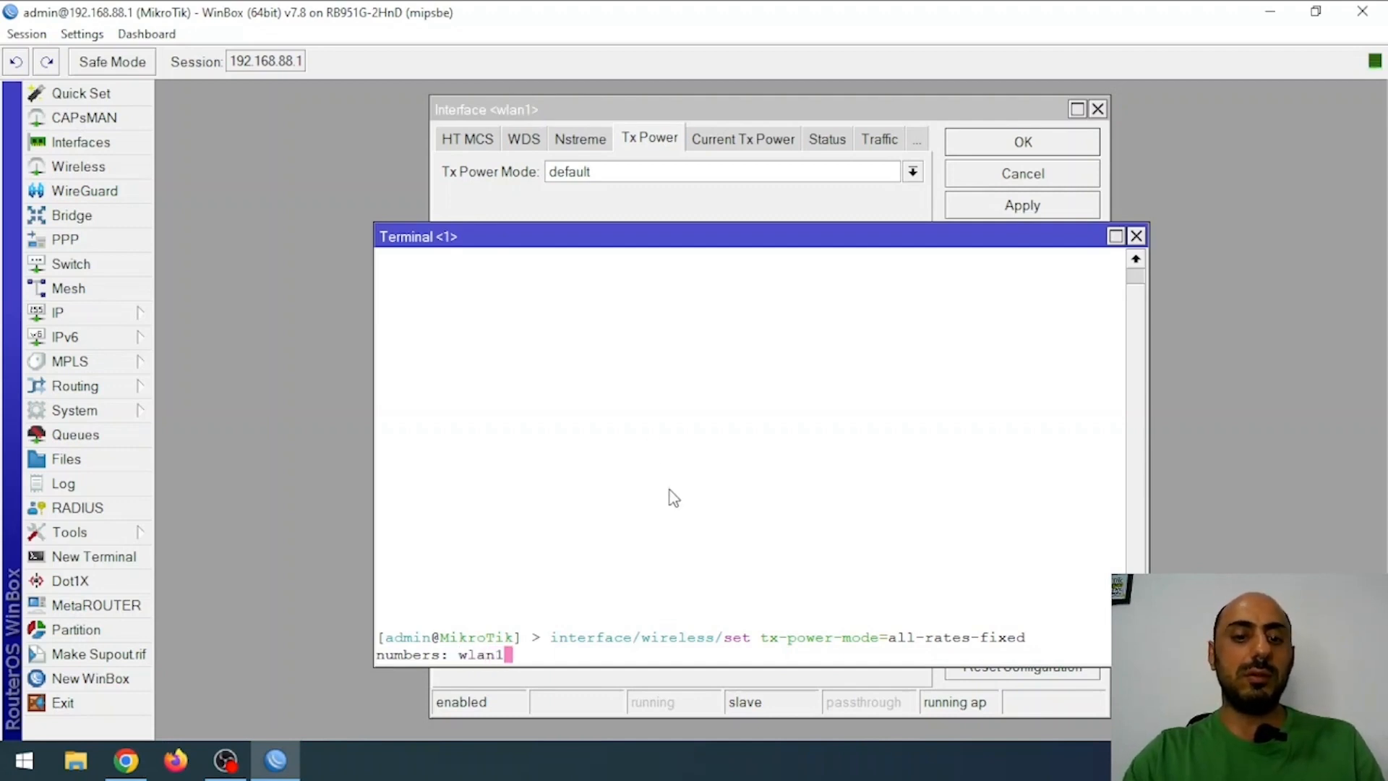
{"action": "key", "text": "Return"}
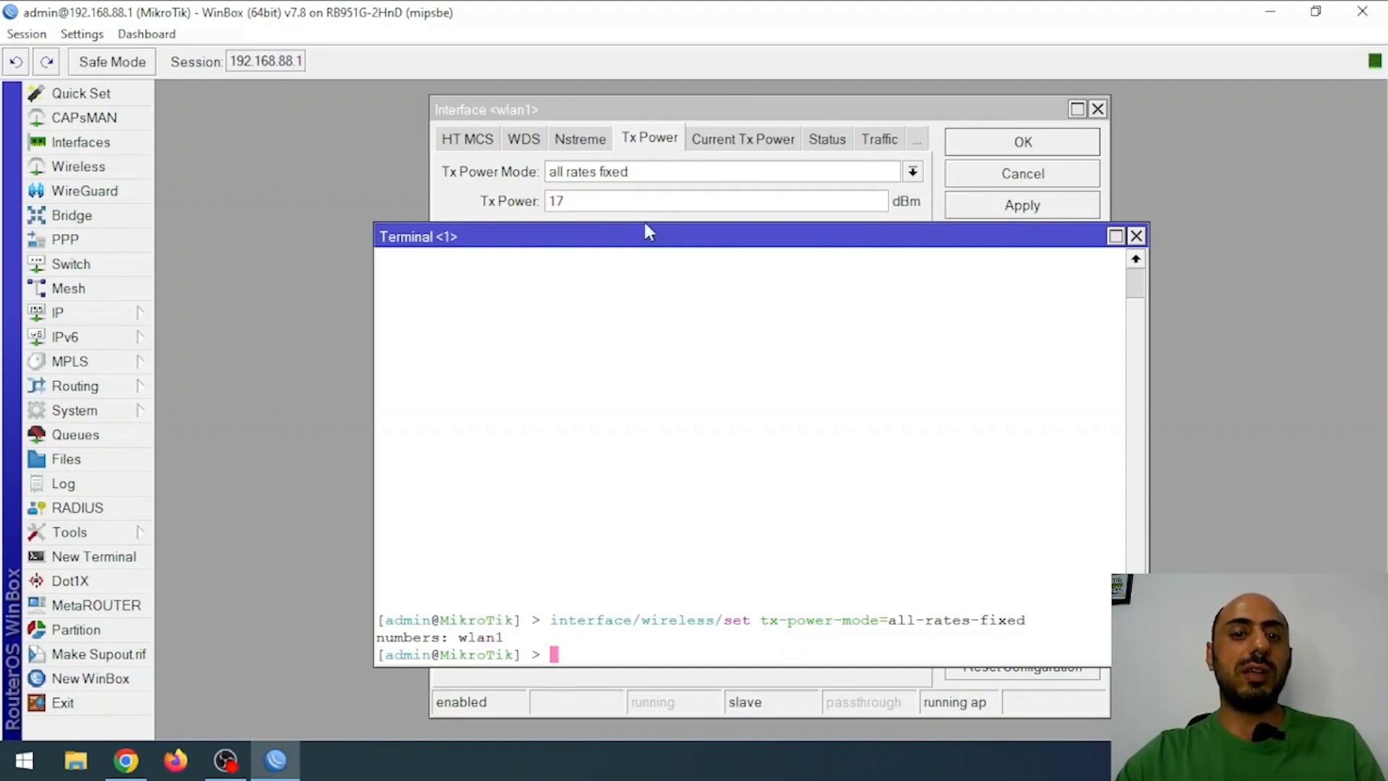
Rerun the advanced wireless print in a cleared terminal, check the tx-power and tx-power-mode values of wlan1, and output the rest.
{"action": "key", "text": "ctrl+l"}
{"action": "key", "text": "Up"}
{"action": "key", "text": "Up"}
{"action": "key", "text": "Return"}
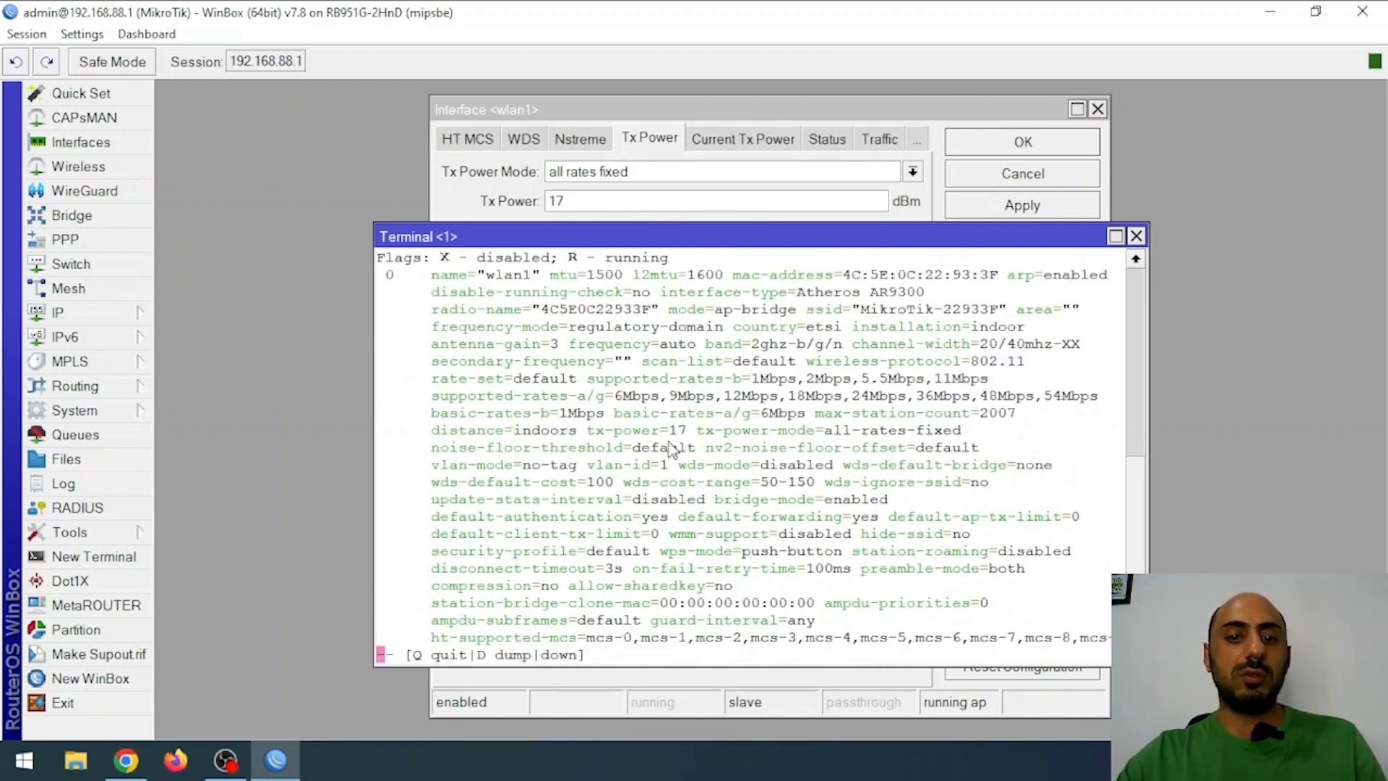
{"action": "left_click_drag", "start_coordinate": [589, 433], "coordinate": [692, 436]}
{"action": "left_click", "coordinate": [855, 531]}
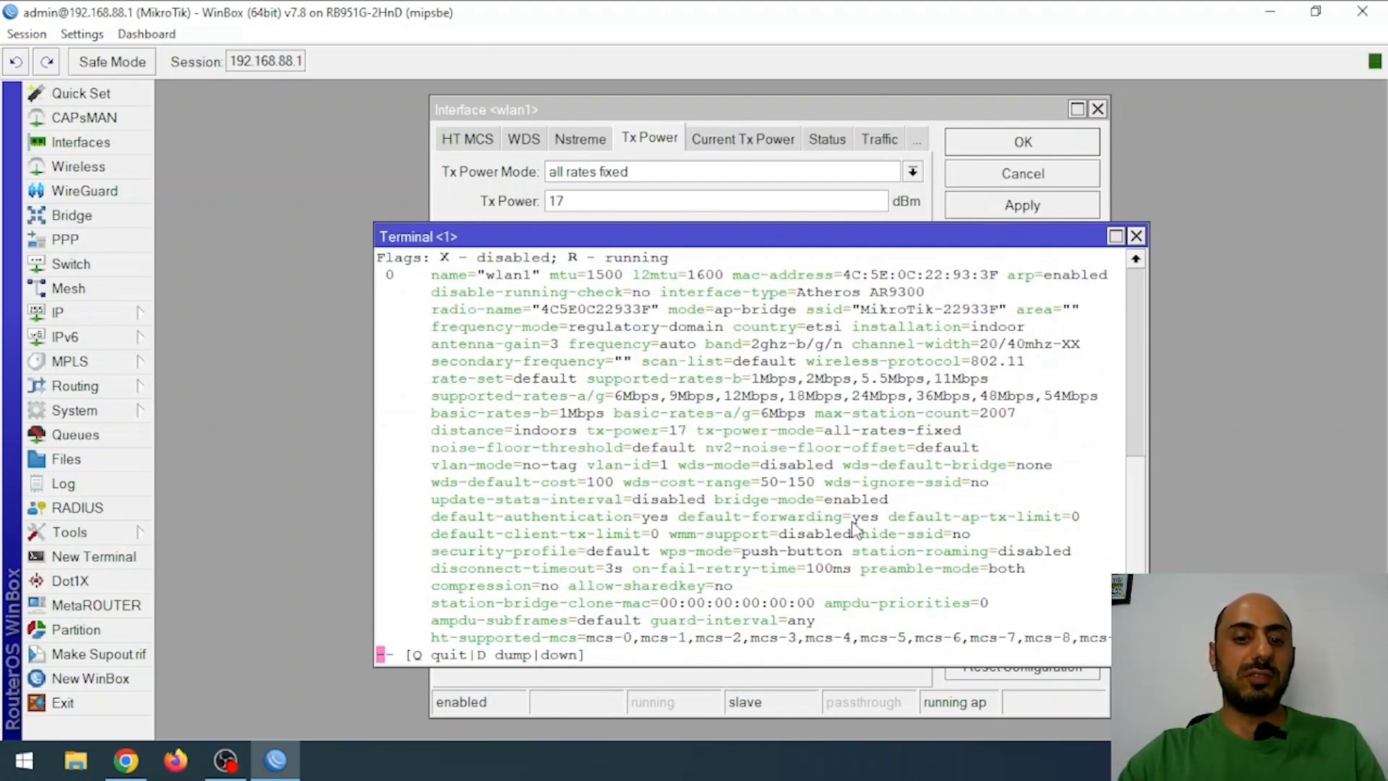
{"action": "key", "text": "Return"}
{"action": "key", "text": "Return"}
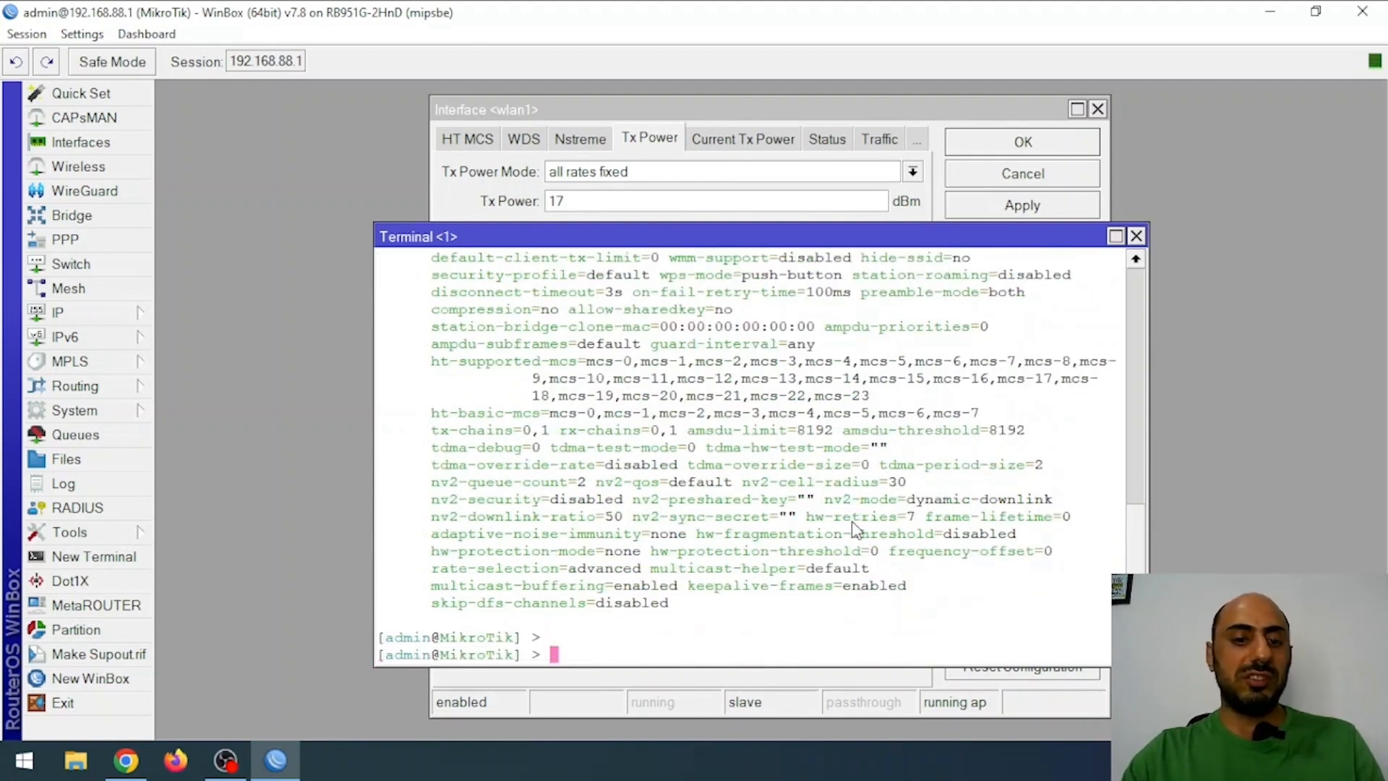
Set the transmit power of wlan1 to 25 with interface/wireless/set tx-power=25 wlan1.
{"action": "type", "text": "interface/"}
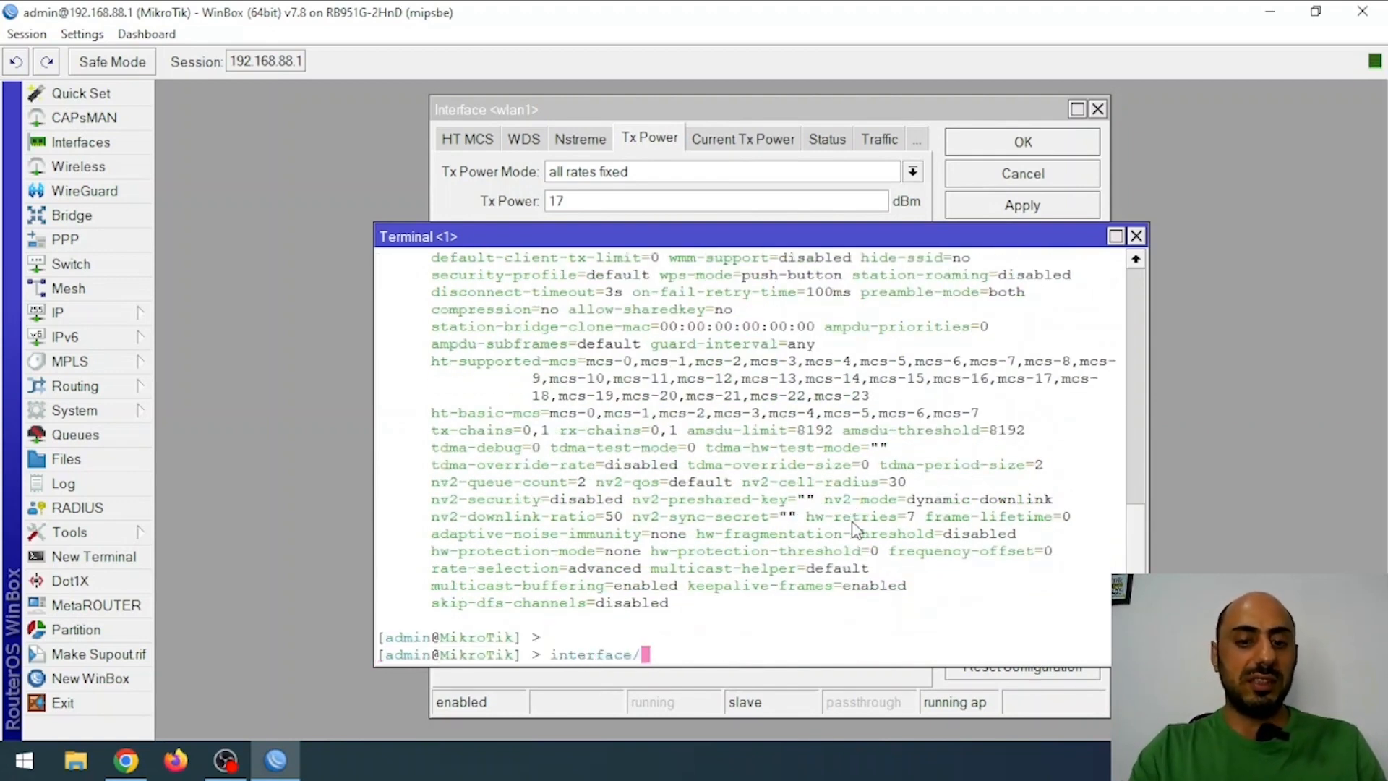
{"action": "type", "text": "wireless/"}
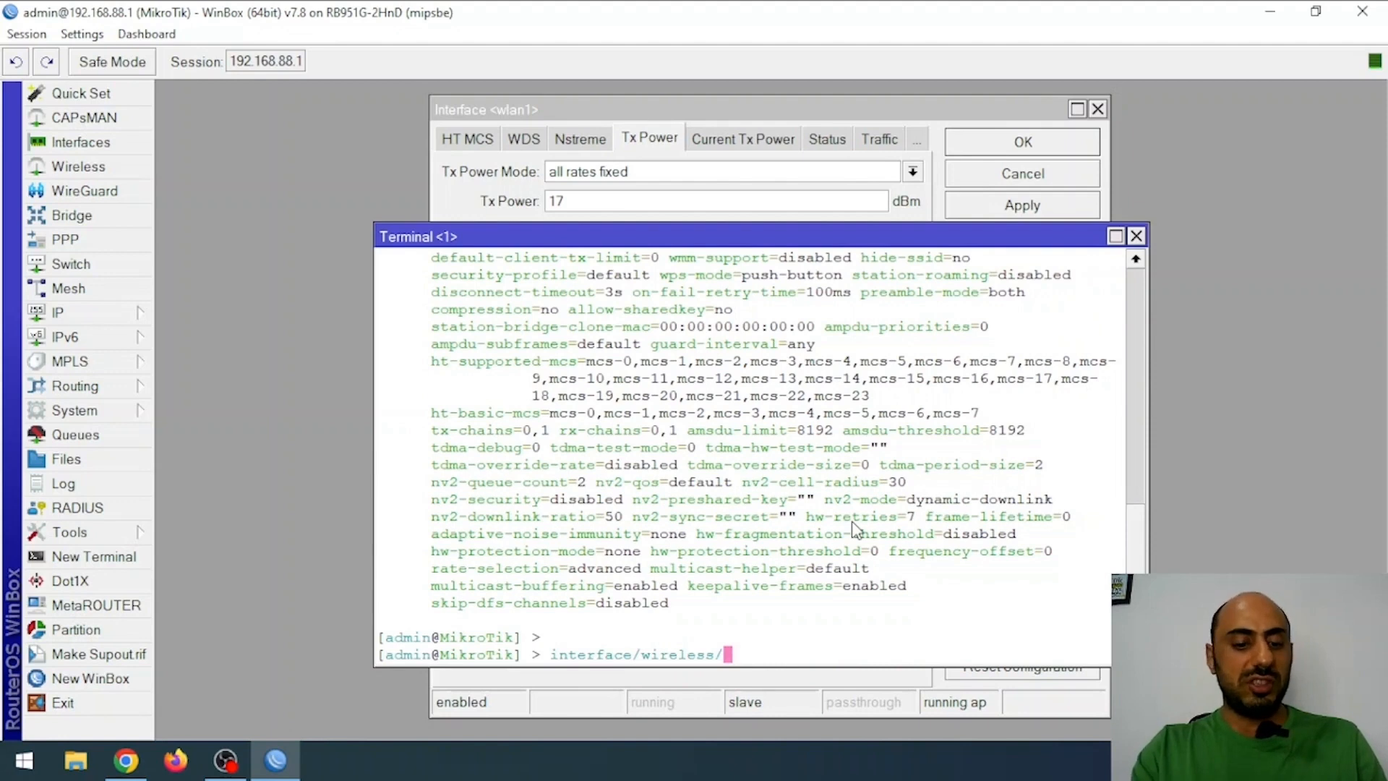
{"action": "type", "text": "se"}
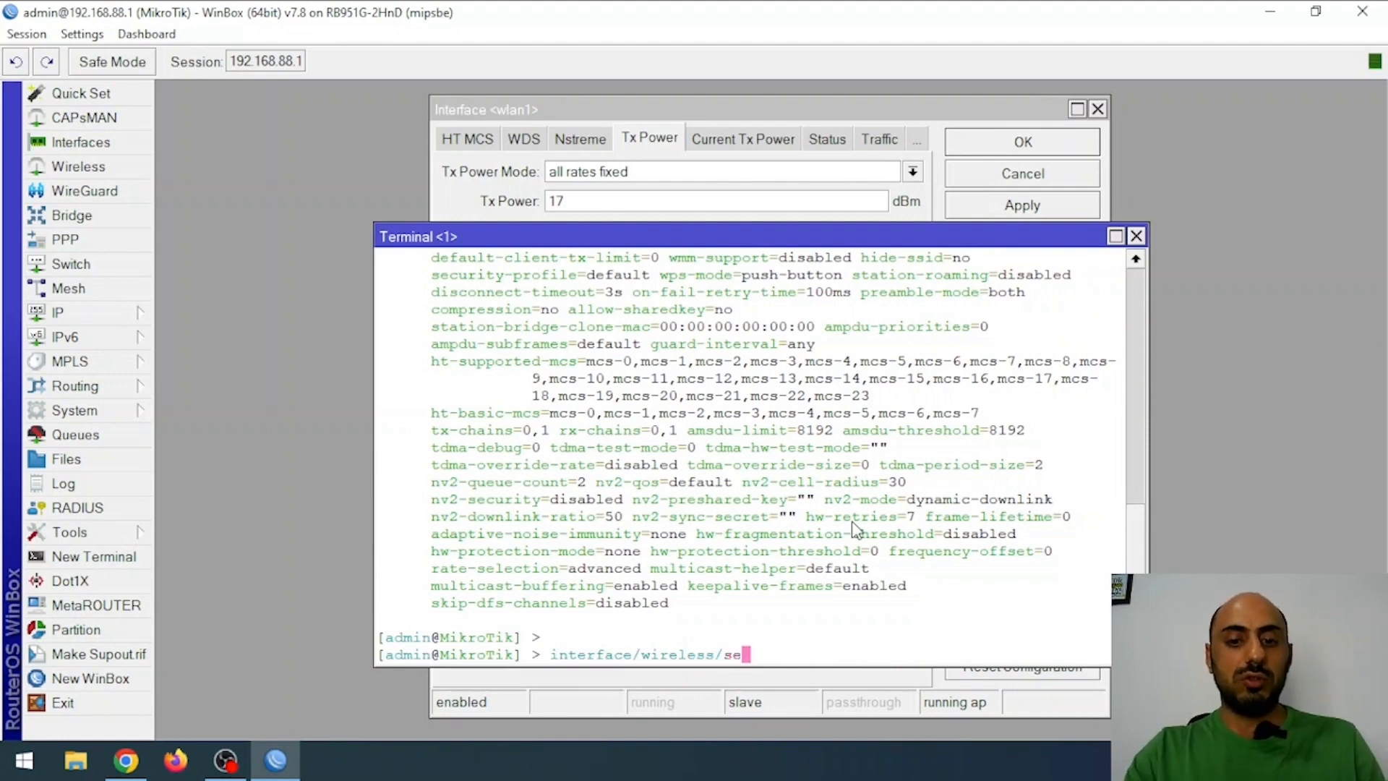
{"action": "type", "text": "t "}
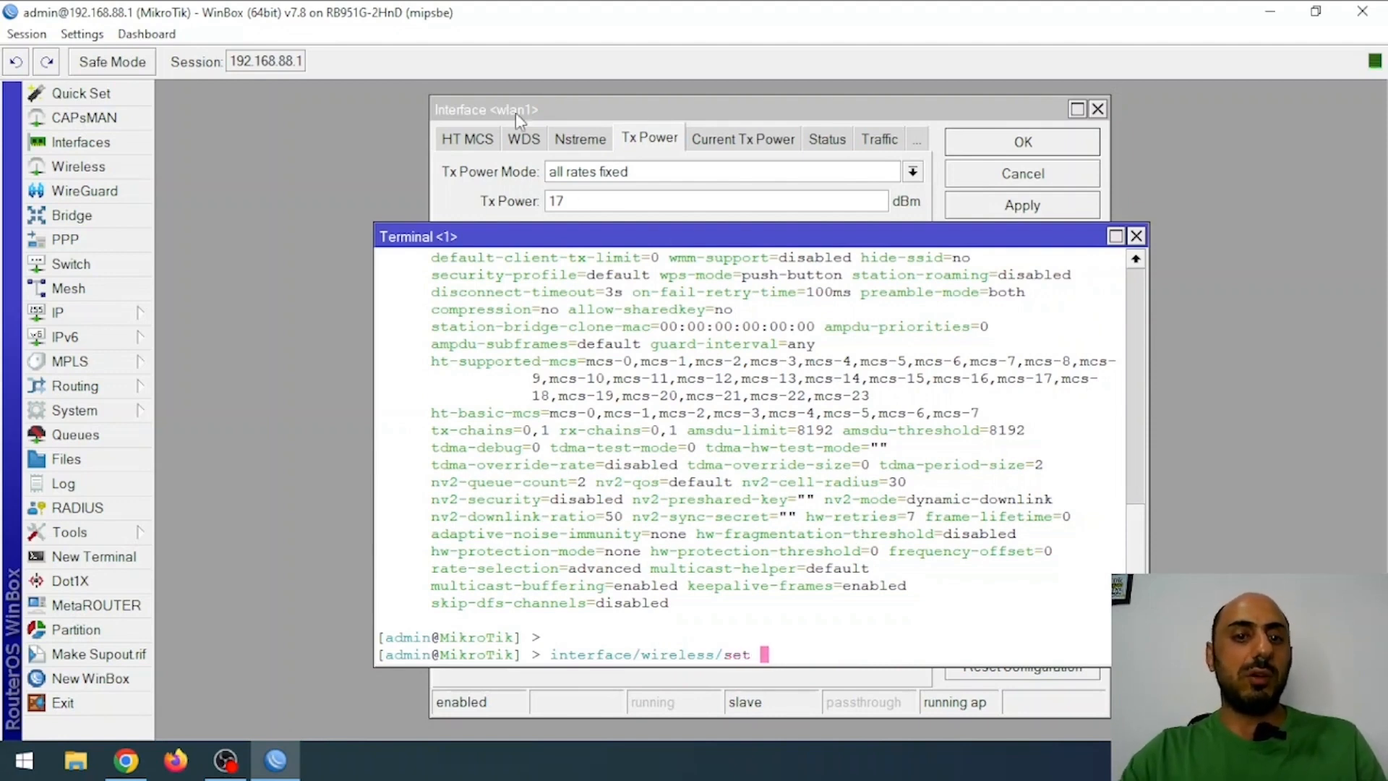
{"action": "type", "text": "tx-"}
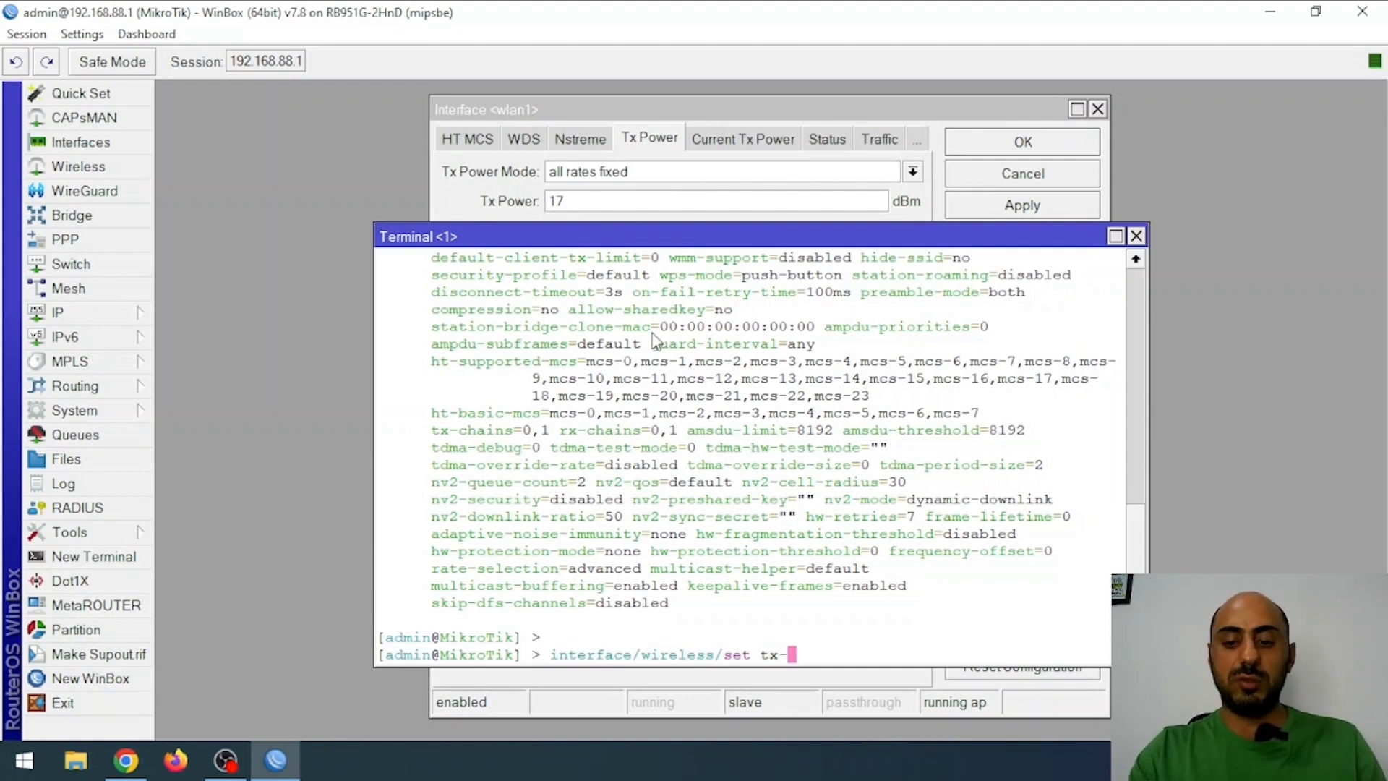
{"action": "type", "text": "power=25"}
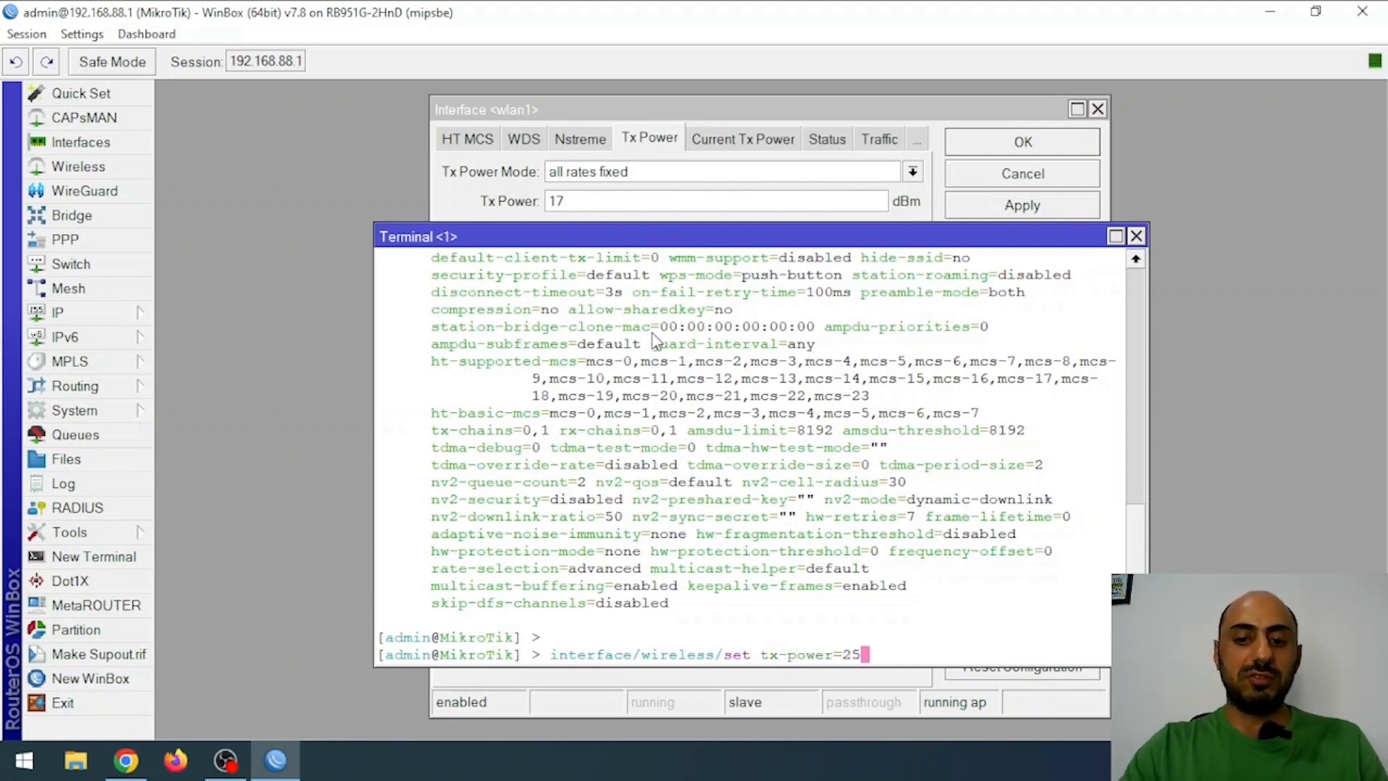
{"action": "type", "text": " wlan1"}
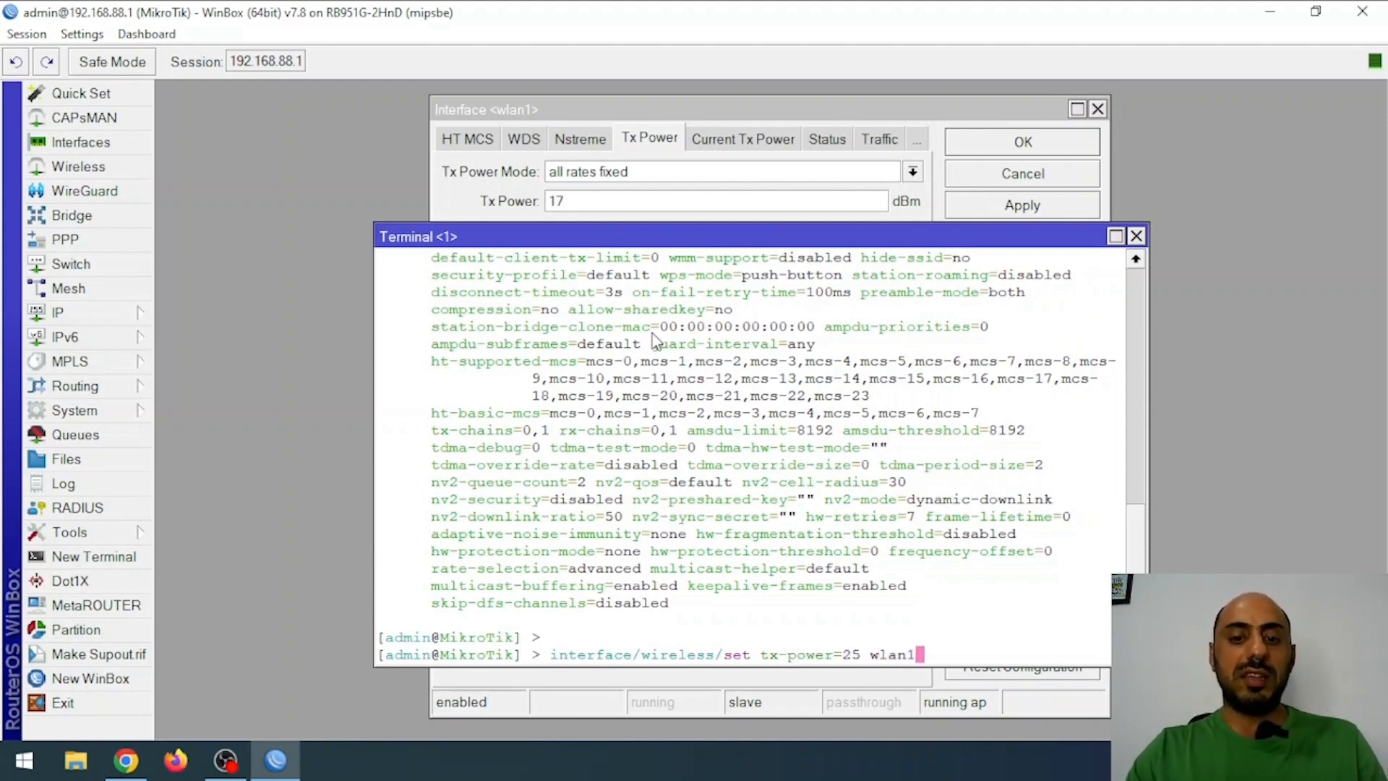
{"action": "key", "text": "Return"}
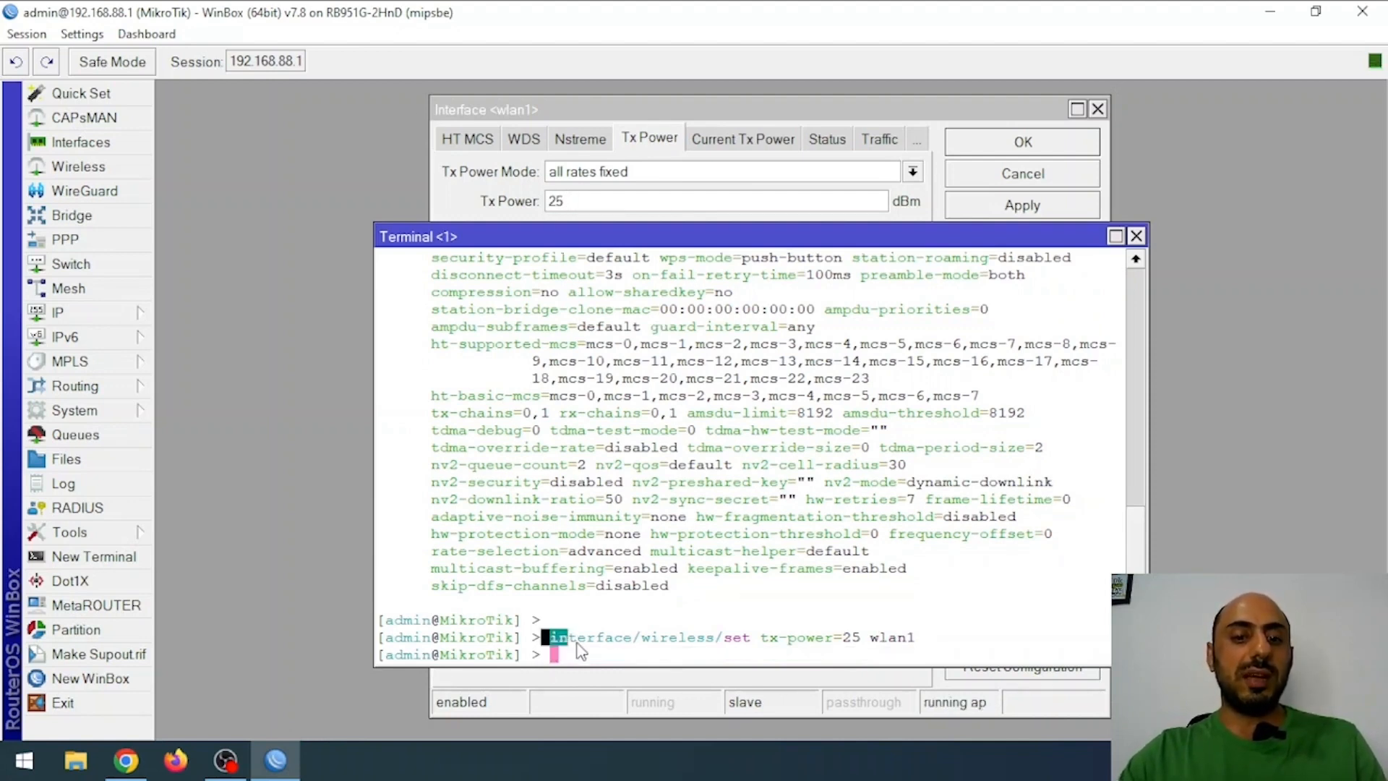
Copy the executed interface/wireless/set tx-power=25 wlan1 command and close the terminal and the wlan1 interface window.
{"action": "left_click_drag", "start_coordinate": [552, 639], "coordinate": [918, 645]}
{"action": "key", "text": "ctrl+c"}
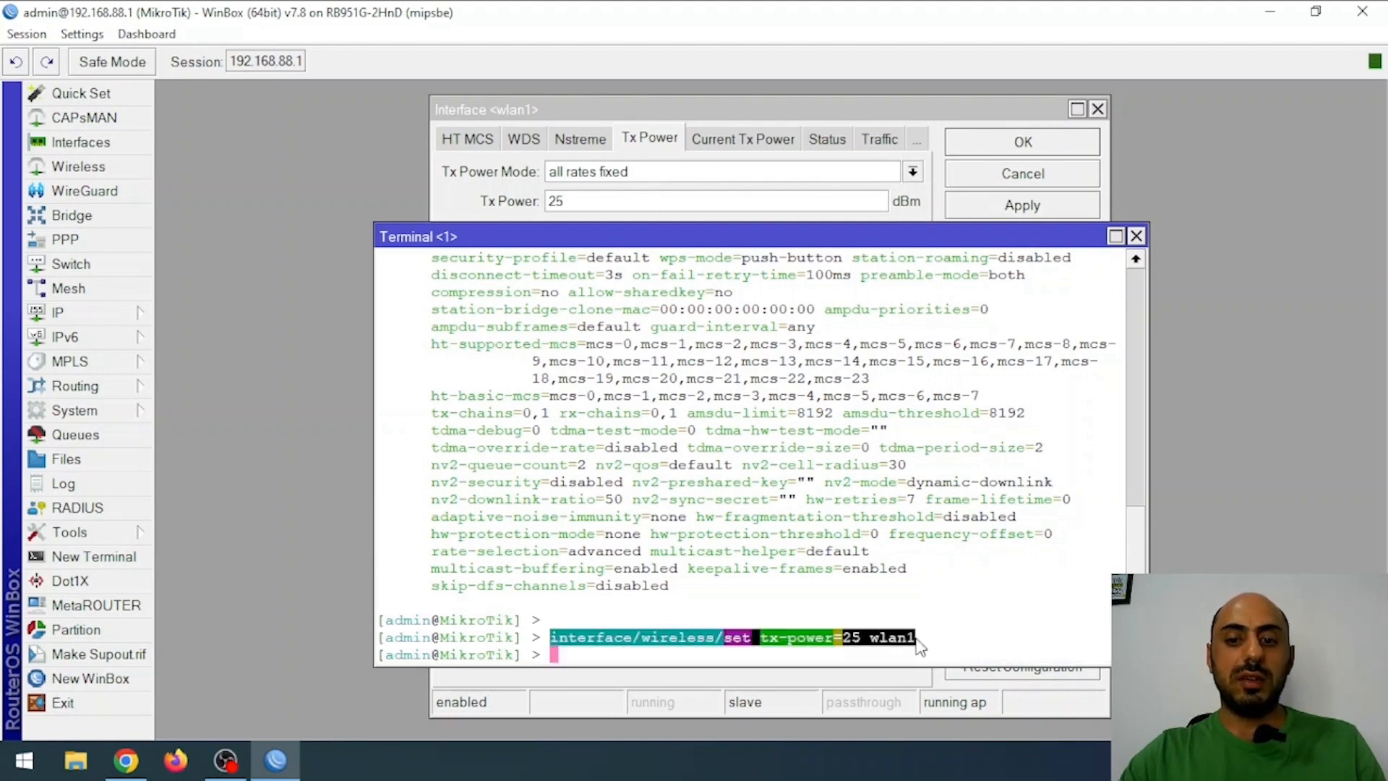
{"action": "left_click", "coordinate": [1137, 236]}
{"action": "left_click", "coordinate": [1060, 141]}
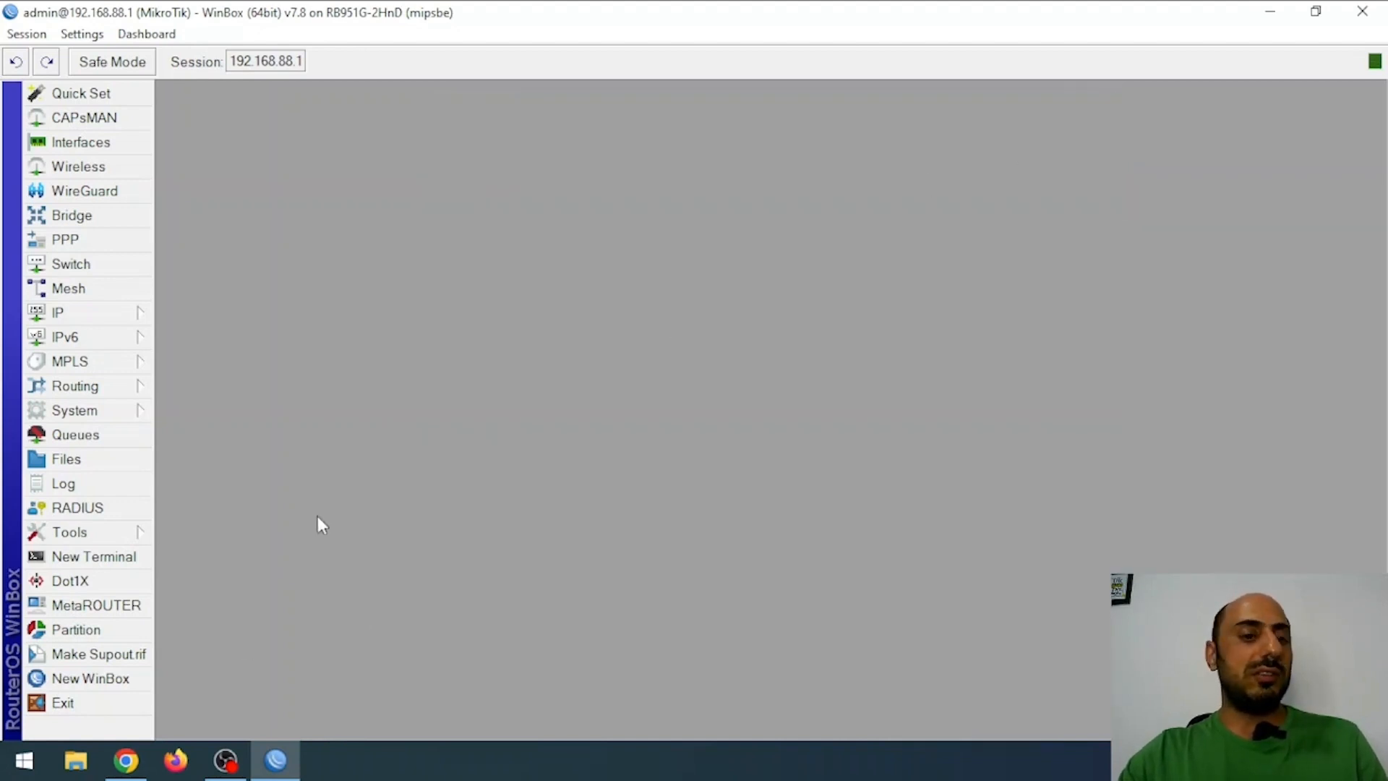
Create and apply a system script named set-wlan-25db with the copied tx-power=25 command as its source.
{"action": "left_click", "coordinate": [93, 412]}
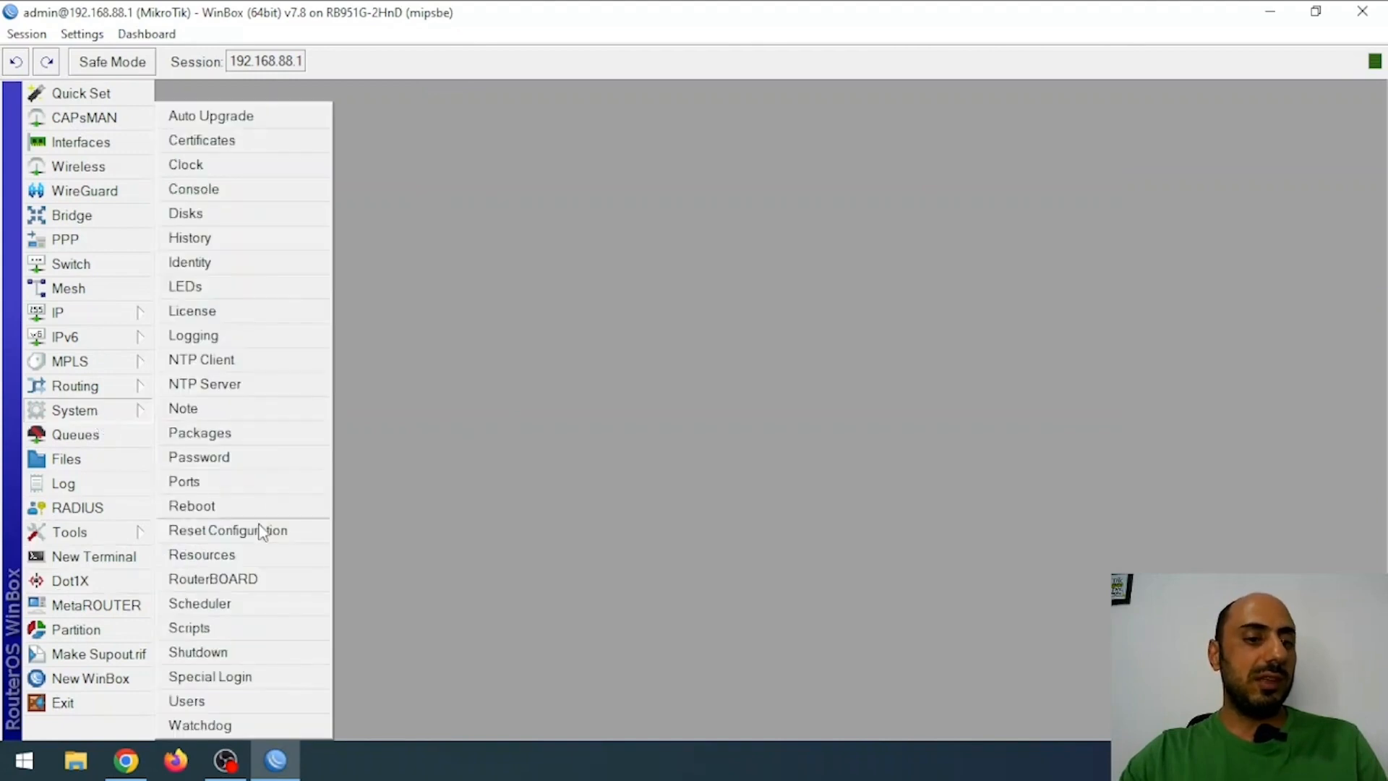
{"action": "left_click", "coordinate": [189, 628]}
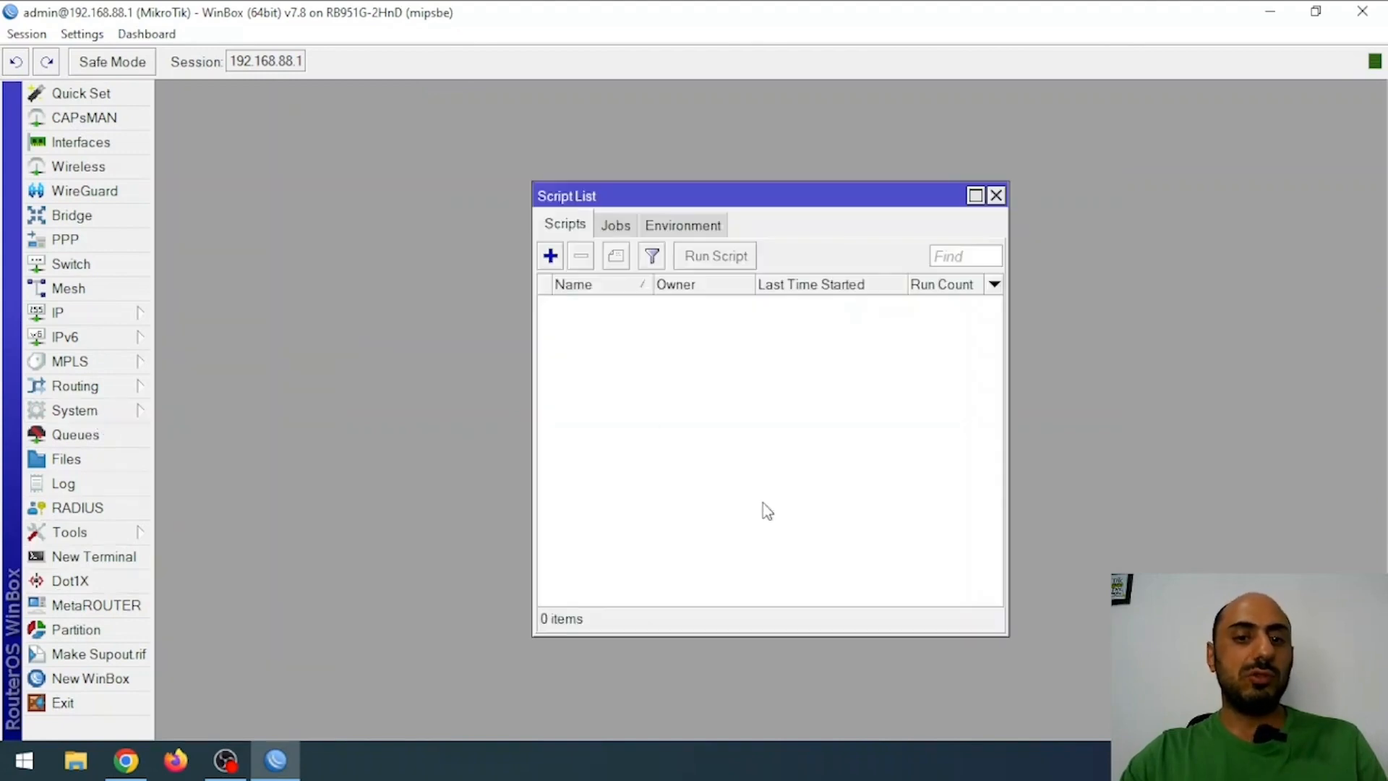
{"action": "left_click", "coordinate": [551, 258]}
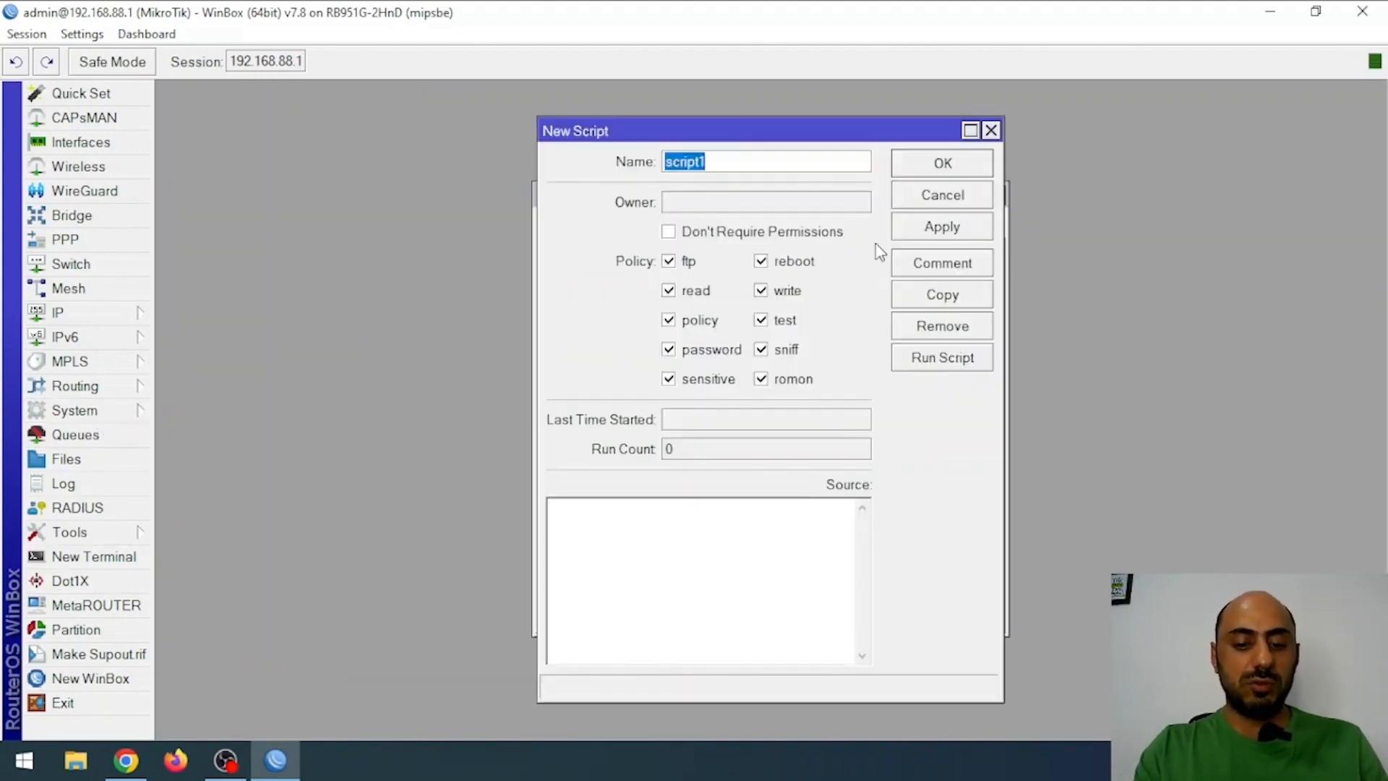
{"action": "type", "text": "set-wlan-25db"}
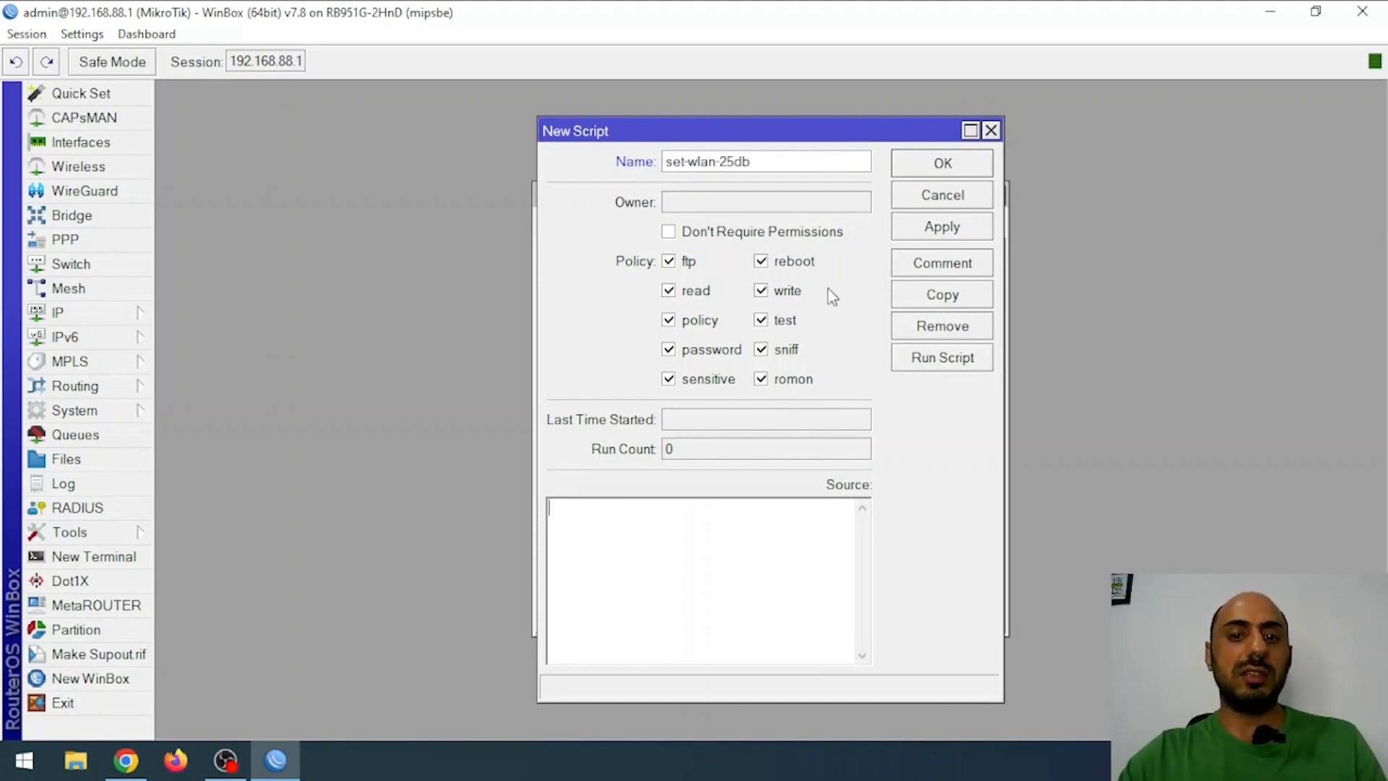
{"action": "left_click", "coordinate": [698, 521]}
{"action": "key", "text": "ctrl+v"}
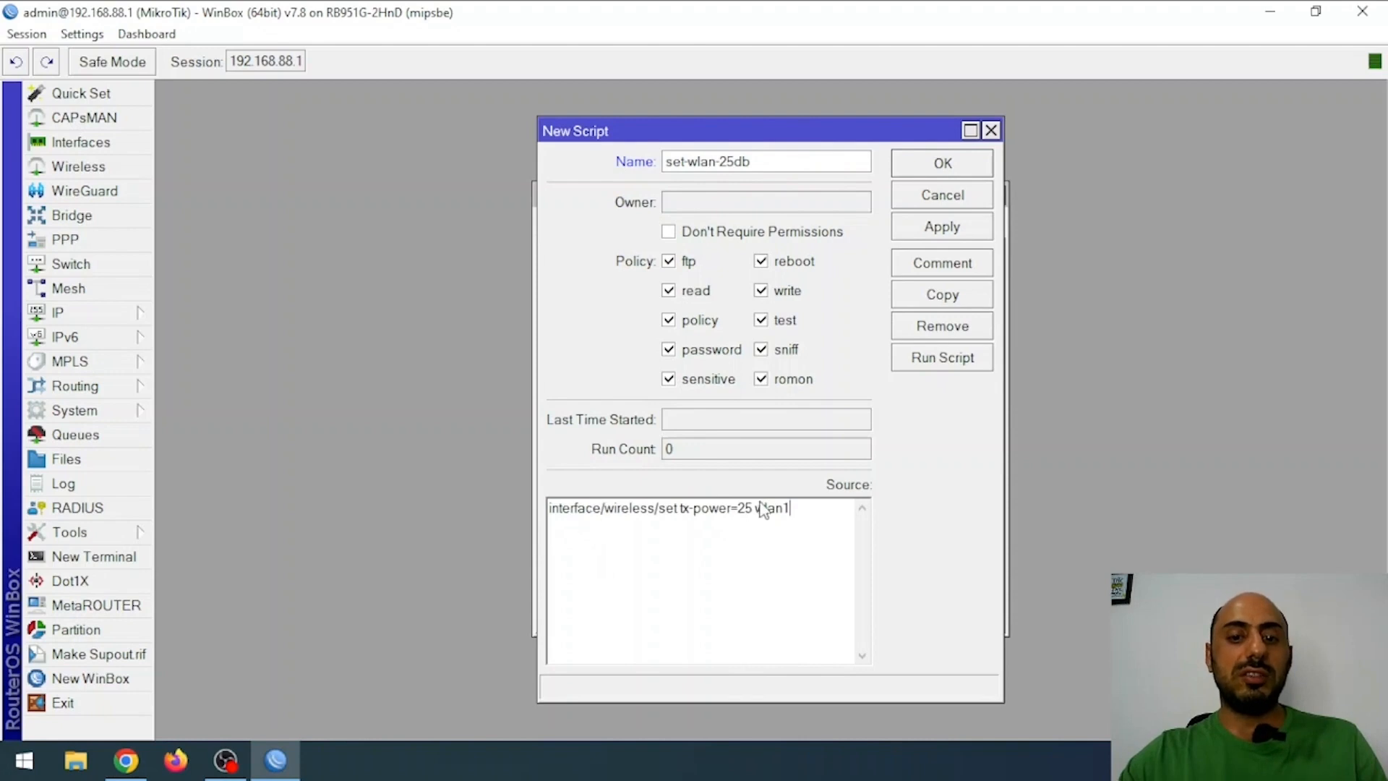
{"action": "left_click_drag", "start_coordinate": [788, 509], "coordinate": [760, 515]}
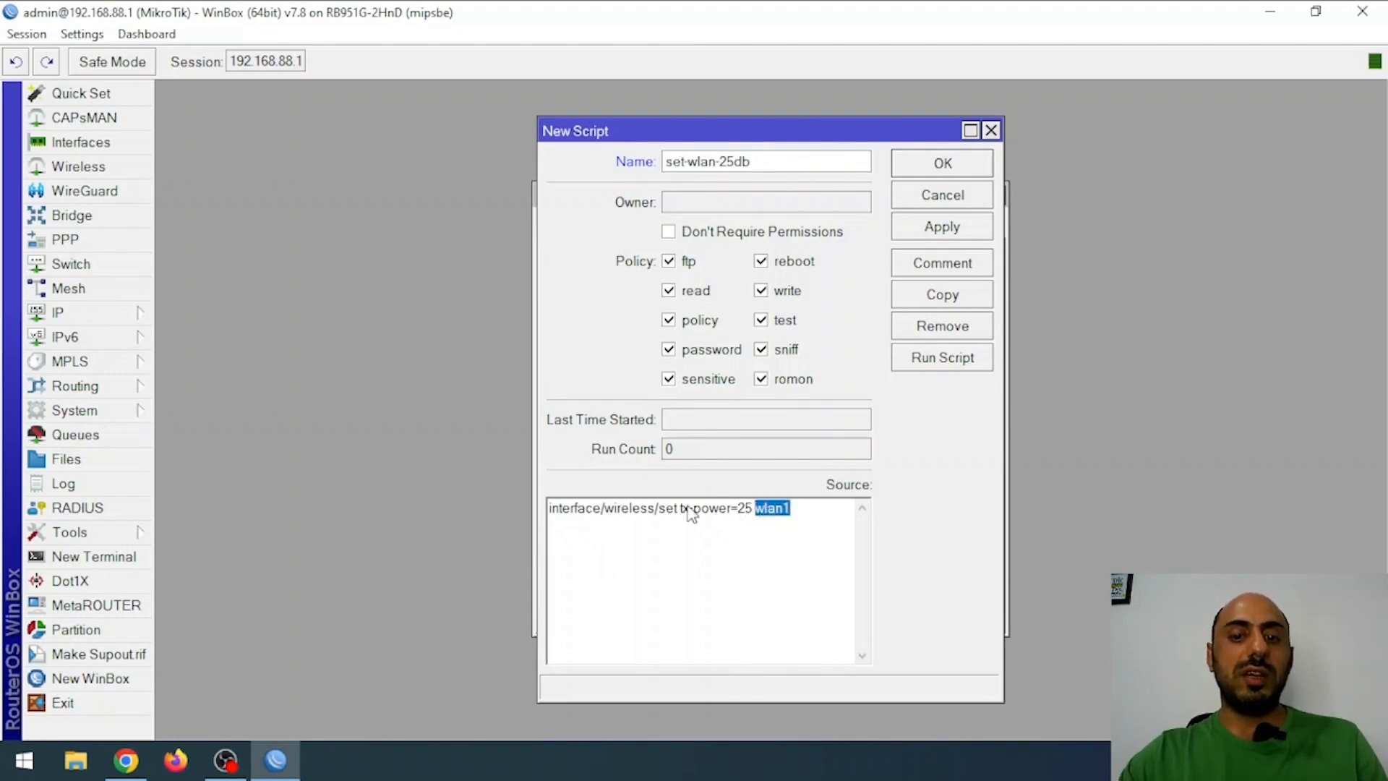
{"action": "left_click", "coordinate": [743, 510]}
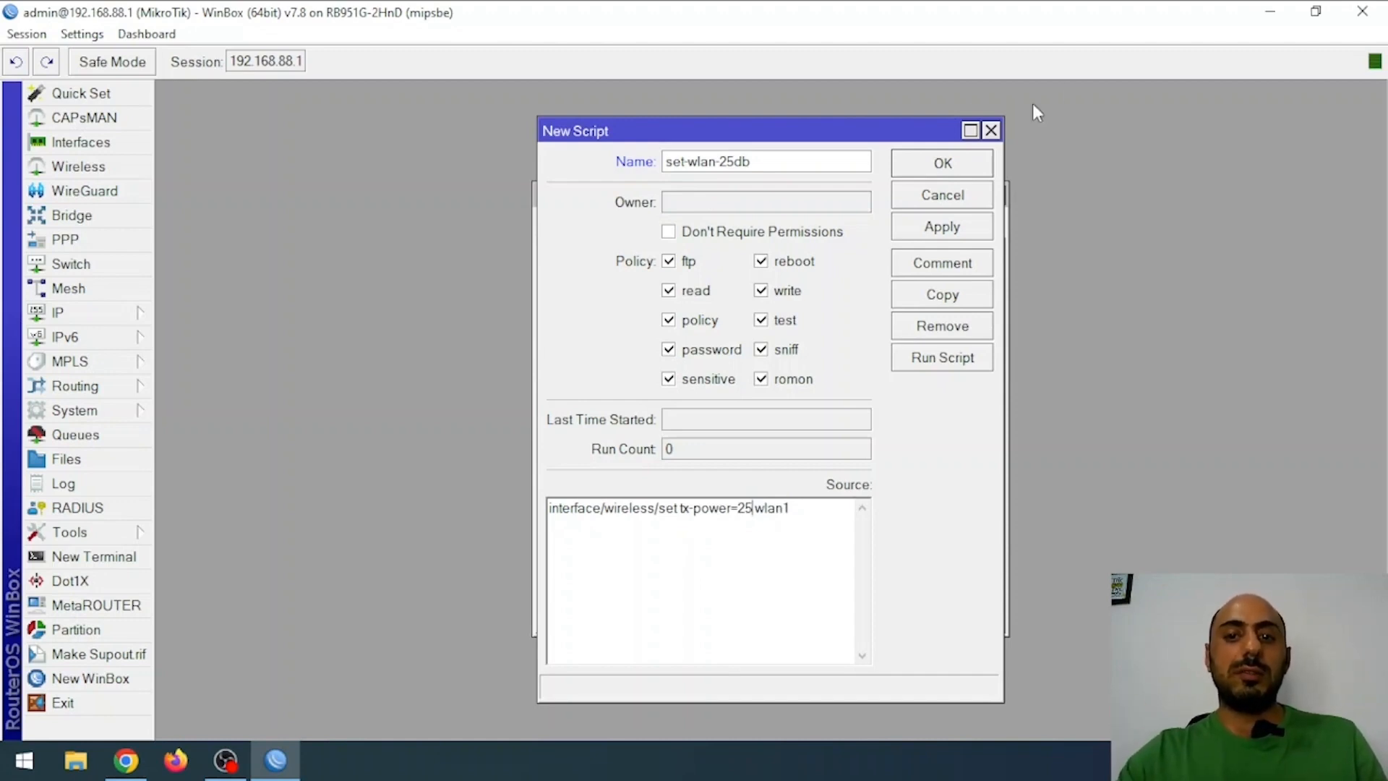
{"action": "left_click", "coordinate": [942, 226]}
Duplicate the script as set-wlan-12db, change tx-power in its source to 12, save it, and close both script windows.
{"action": "left_click", "coordinate": [970, 307]}
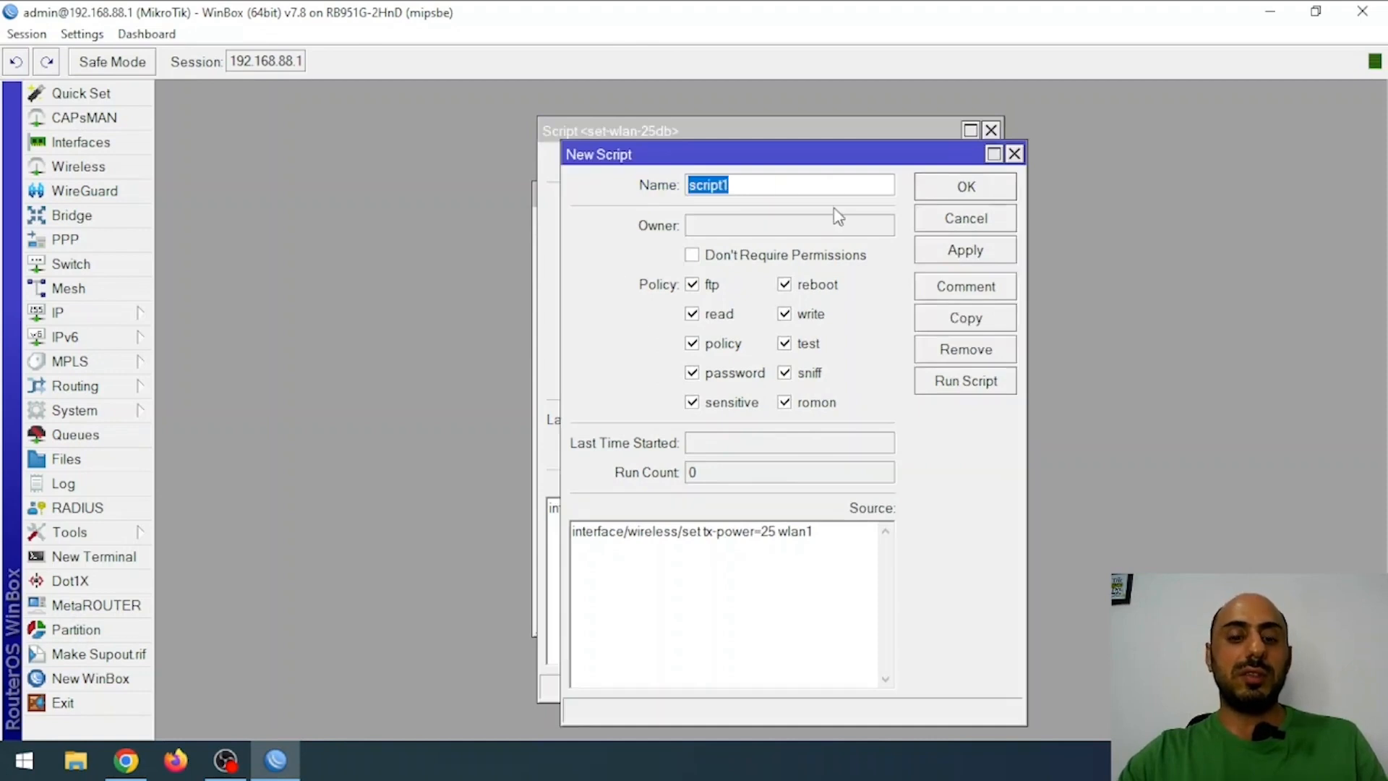
{"action": "type", "text": "set-wlan-25db"}
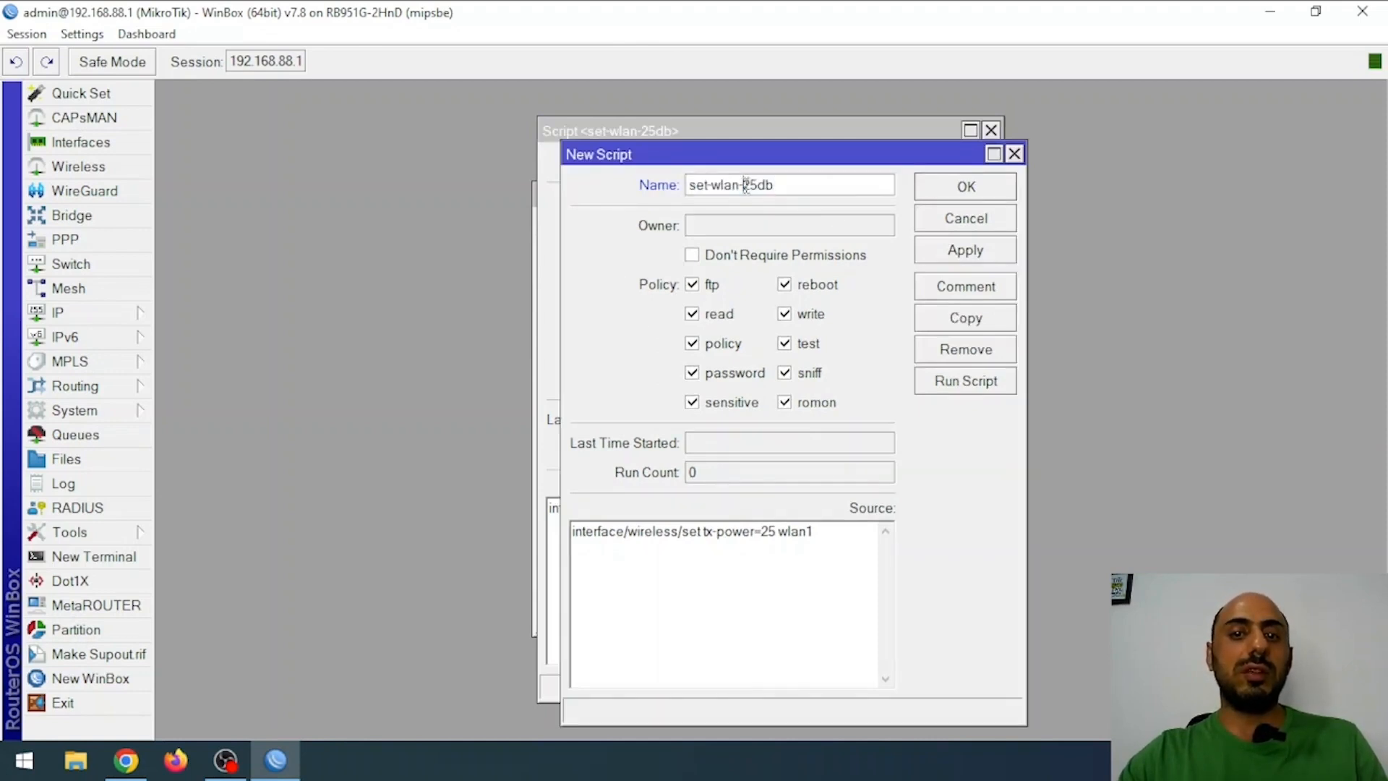
{"action": "type", "text": "12"}
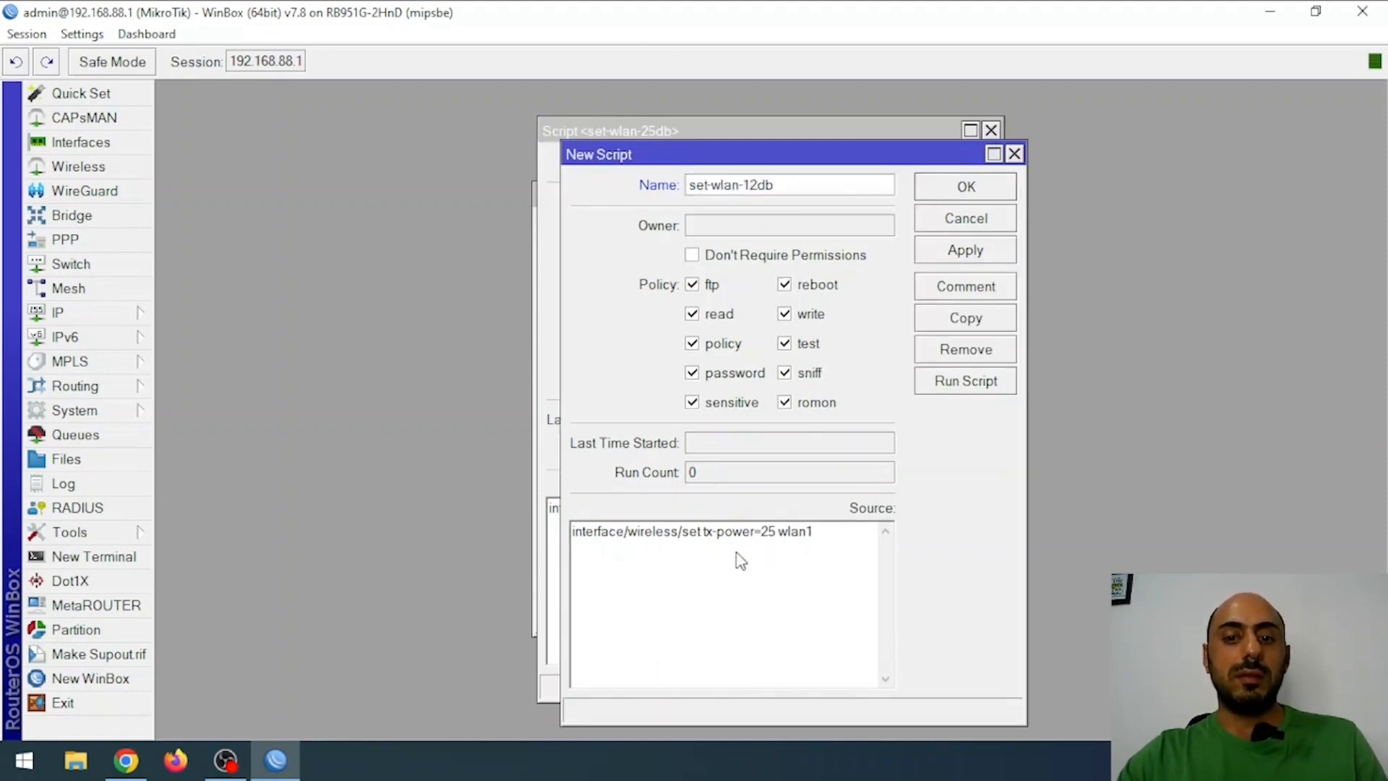
{"action": "left_click_drag", "start_coordinate": [761, 535], "coordinate": [772, 536]}
{"action": "type", "text": "12"}
{"action": "left_click", "coordinate": [927, 259]}
{"action": "left_click", "coordinate": [974, 191]}
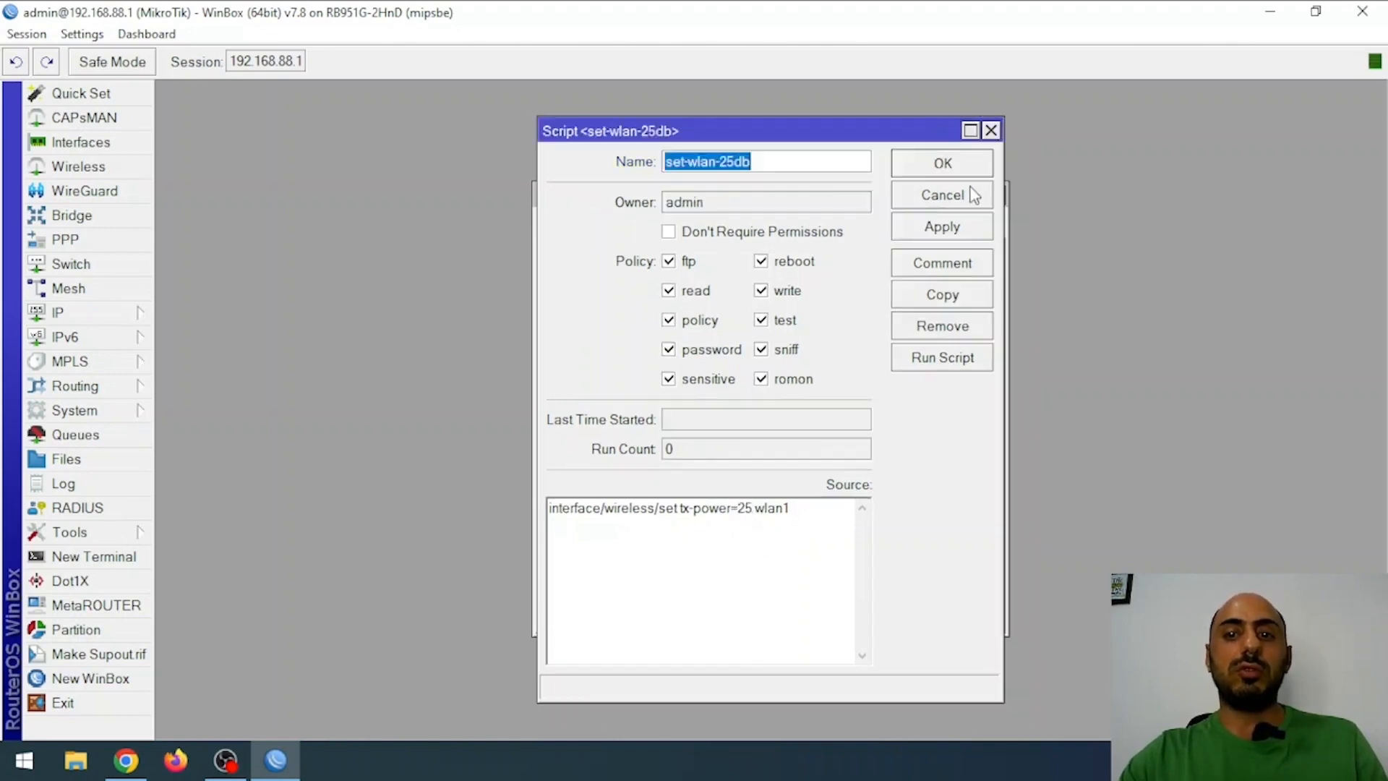
{"action": "left_click", "coordinate": [942, 165]}
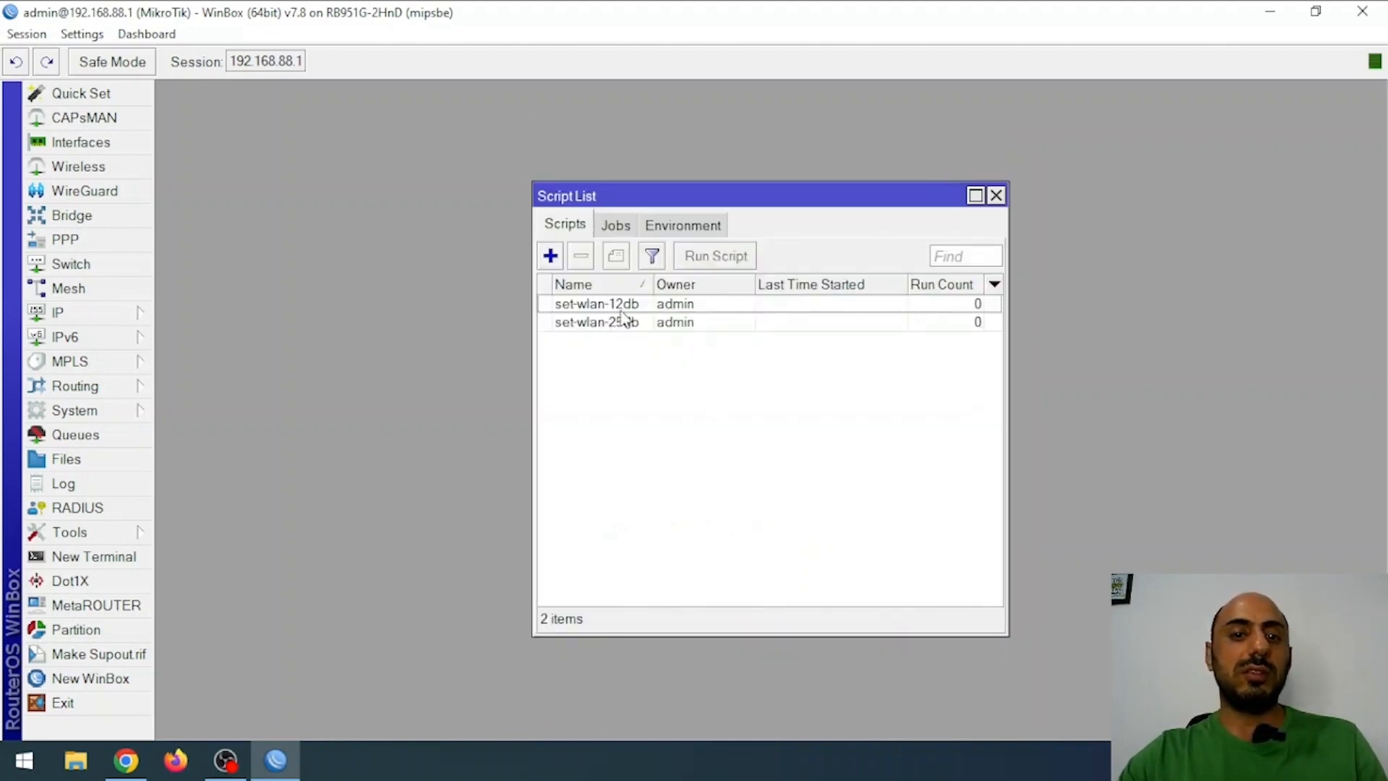
Select the set-wlan-12db script and add the router's Time display to the WinBox toolbar.
{"action": "left_click", "coordinate": [650, 311]}
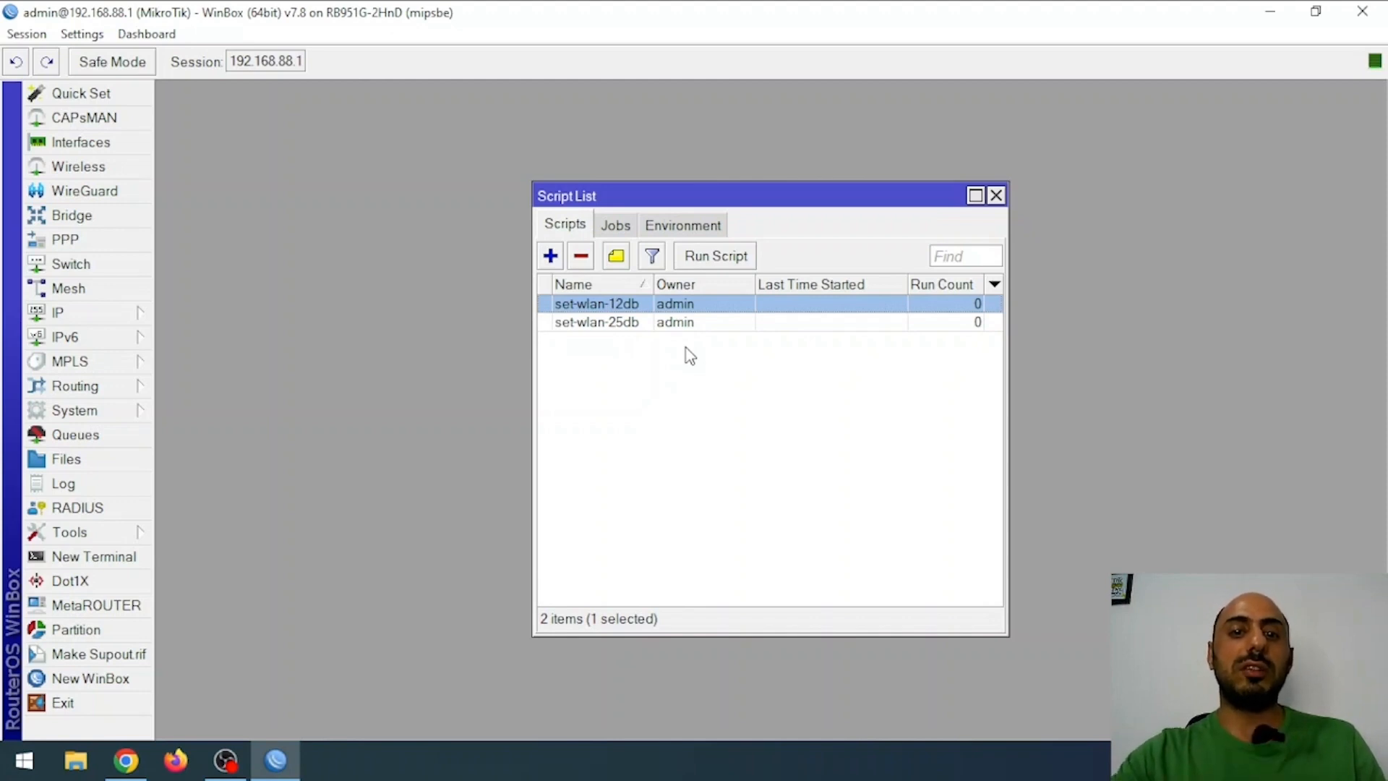
{"action": "right_click", "coordinate": [1201, 67]}
{"action": "left_click", "coordinate": [1277, 95]}
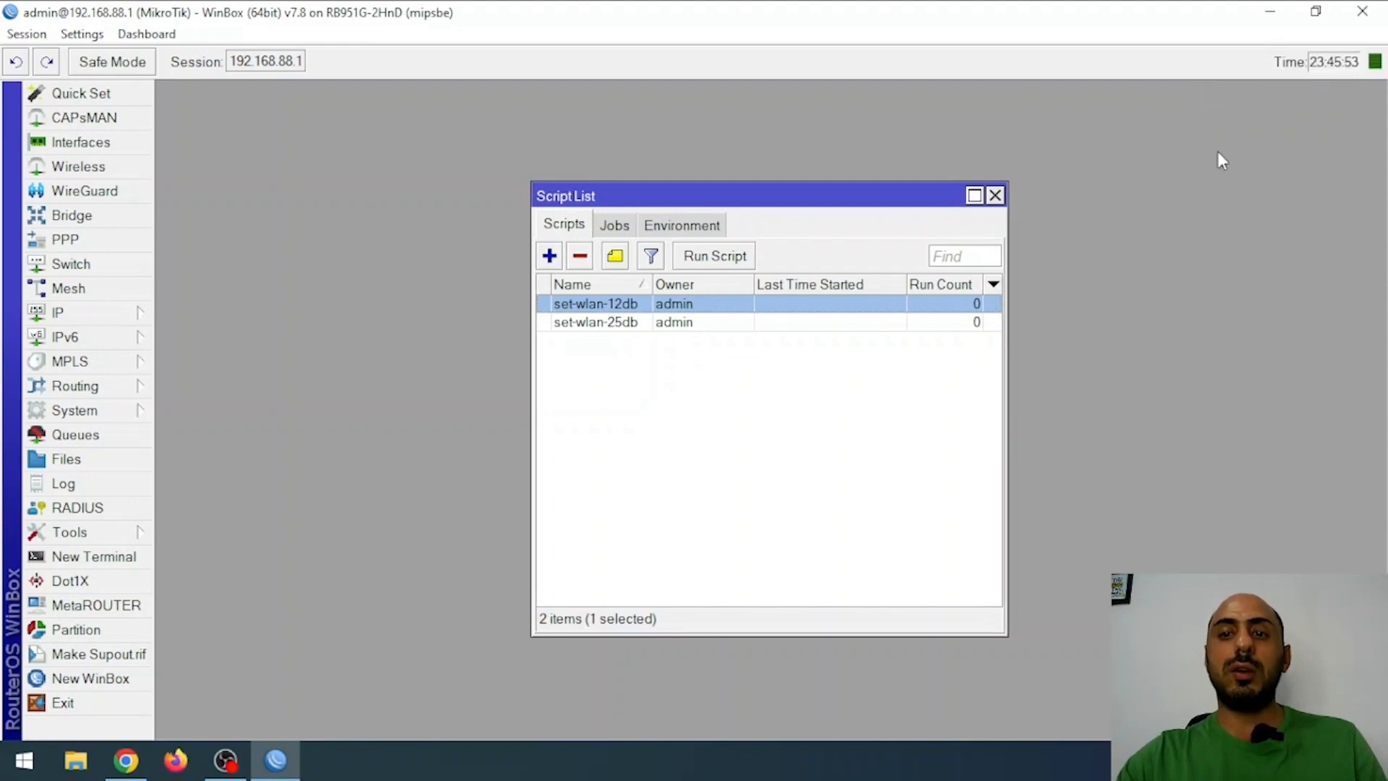
Create a new scheduler entry and name it set-wlan-25db by copying the existing script's name.
{"action": "left_click", "coordinate": [87, 412]}
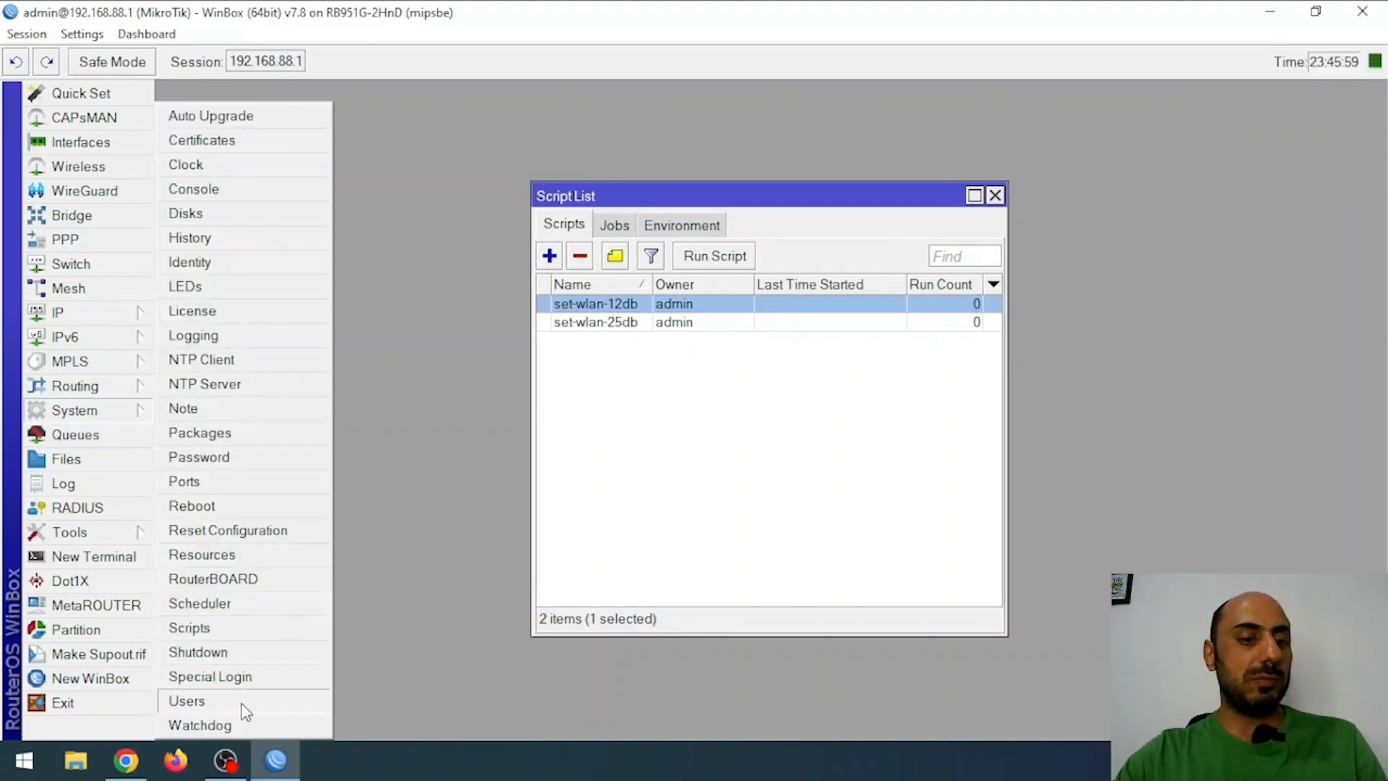
{"action": "left_click", "coordinate": [217, 605]}
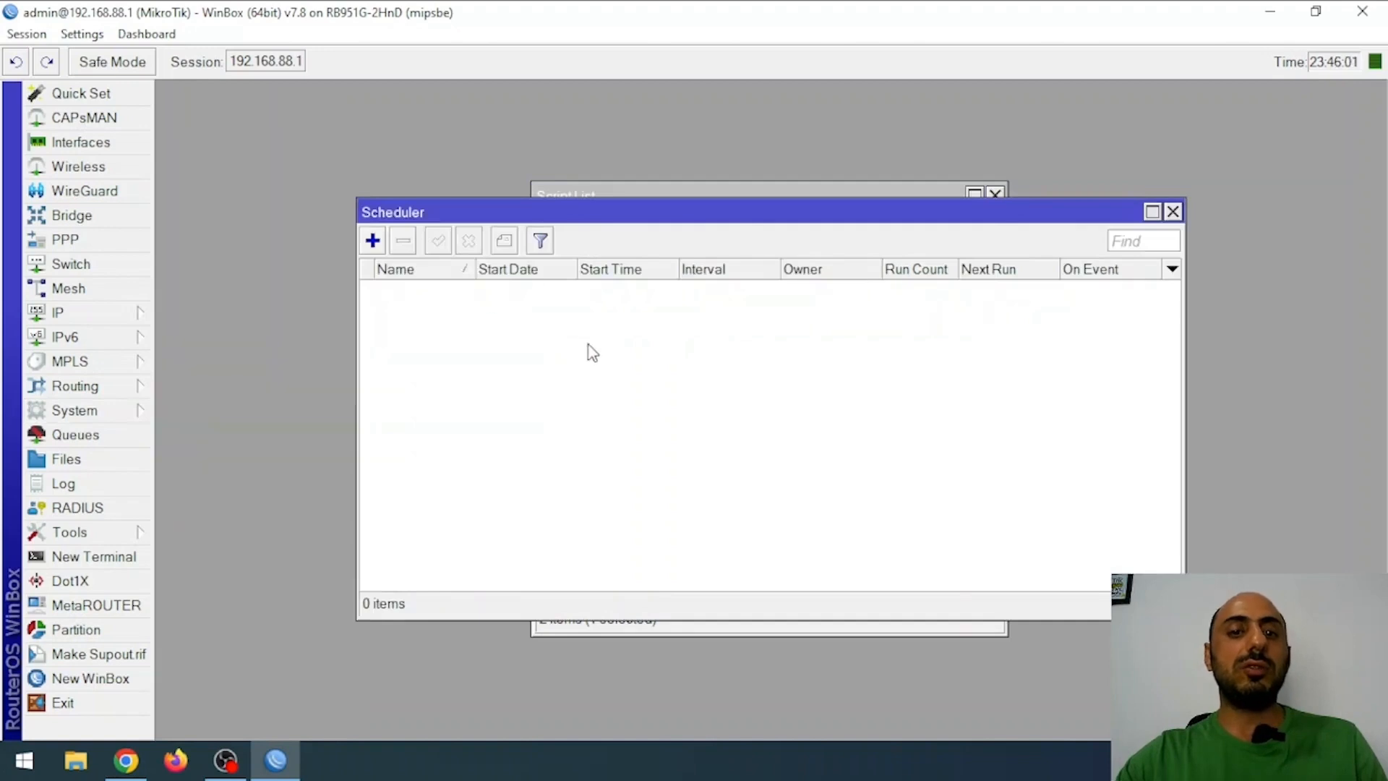
{"action": "left_click", "coordinate": [373, 240]}
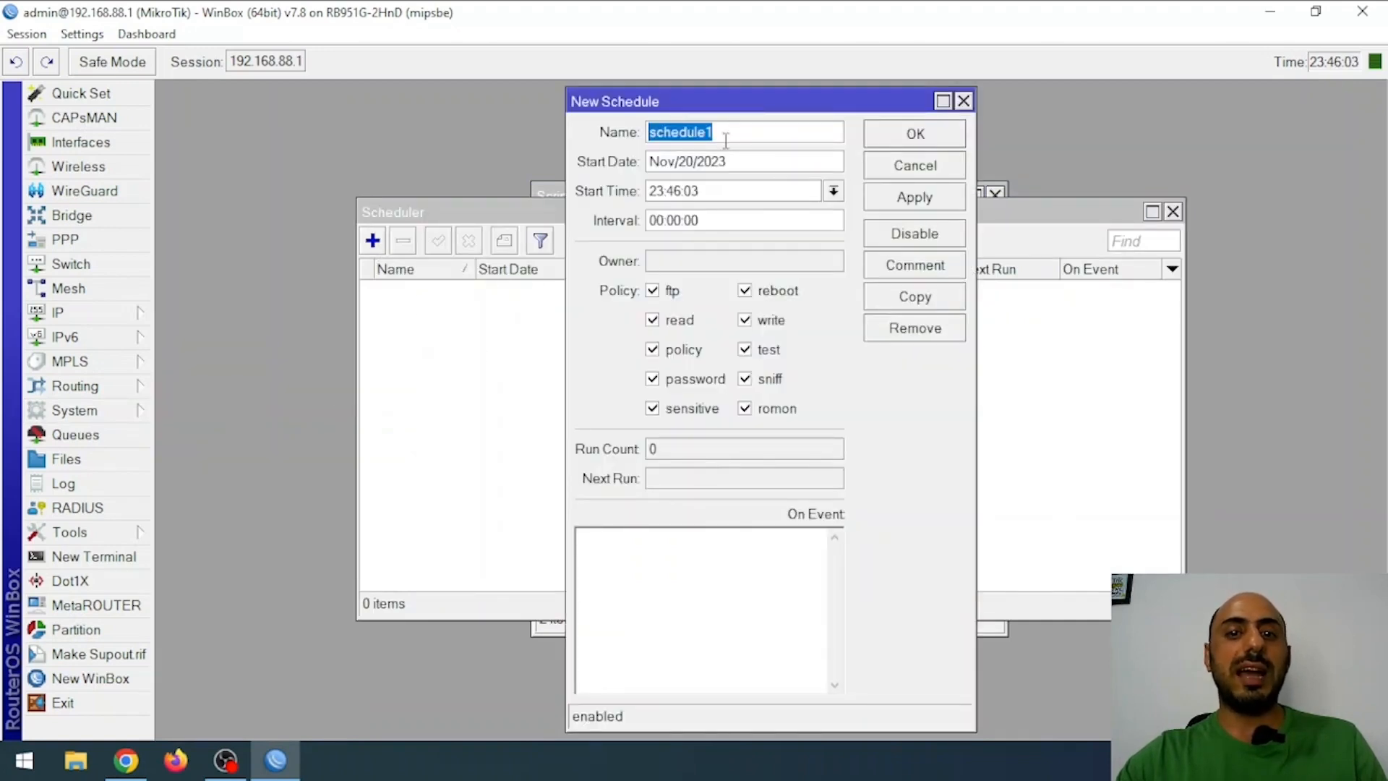
{"action": "left_click", "coordinate": [983, 250]}
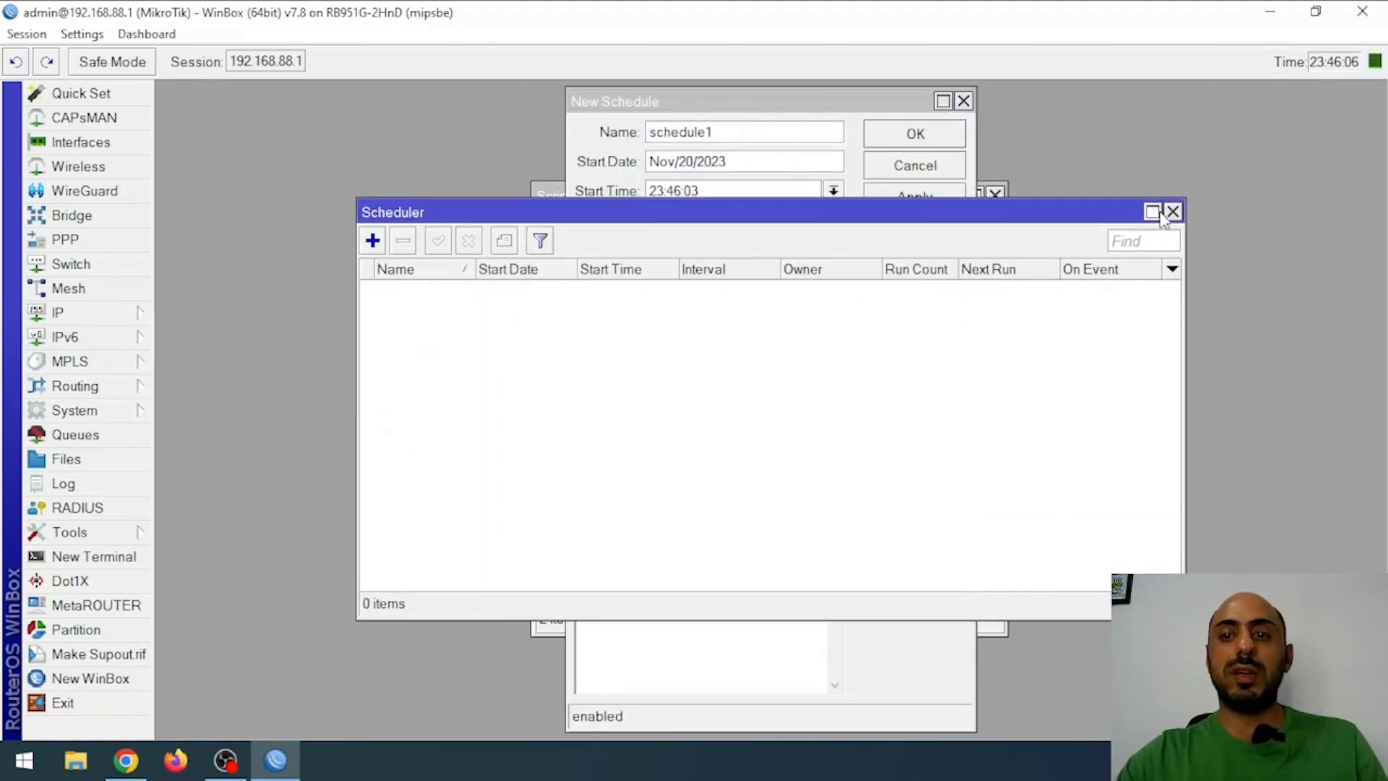
{"action": "left_click_drag", "start_coordinate": [1034, 217], "coordinate": [824, 382]}
{"action": "left_click", "coordinate": [563, 202]}
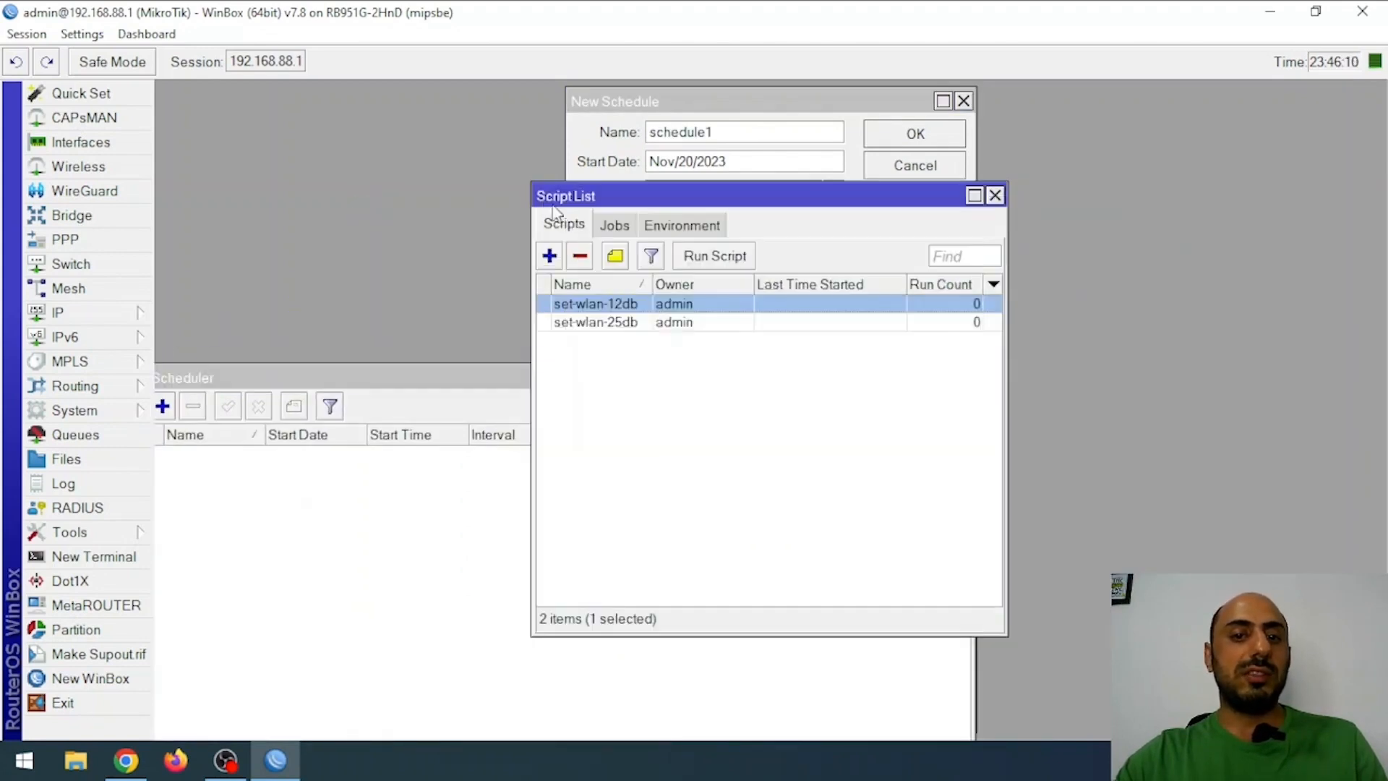
{"action": "double_click", "coordinate": [628, 321]}
{"action": "key", "text": "ctrl+c"}
{"action": "left_click", "coordinate": [746, 101]}
{"action": "key", "text": "ctrl+v"}
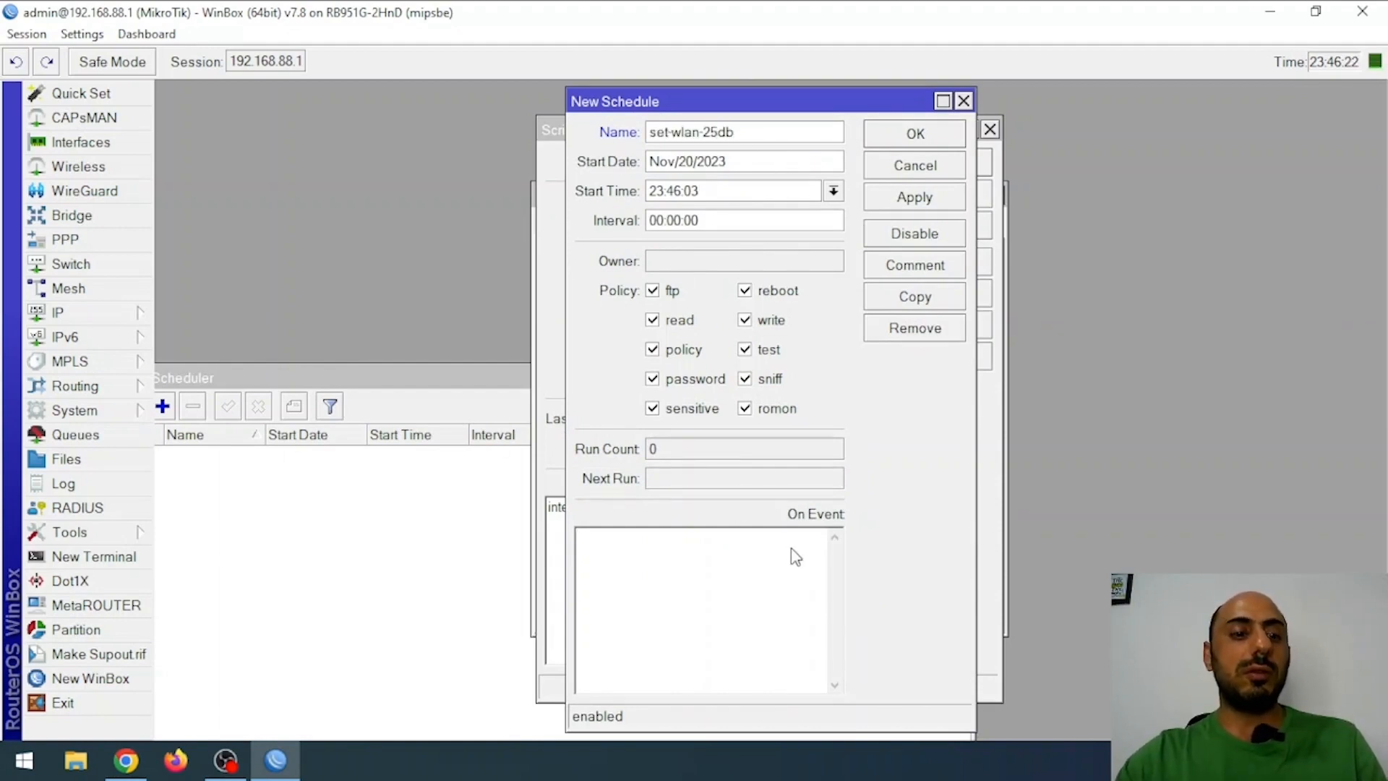
Enter system/script/run in a cleared new terminal and list the script names available as its argument.
{"action": "left_click", "coordinate": [110, 562]}
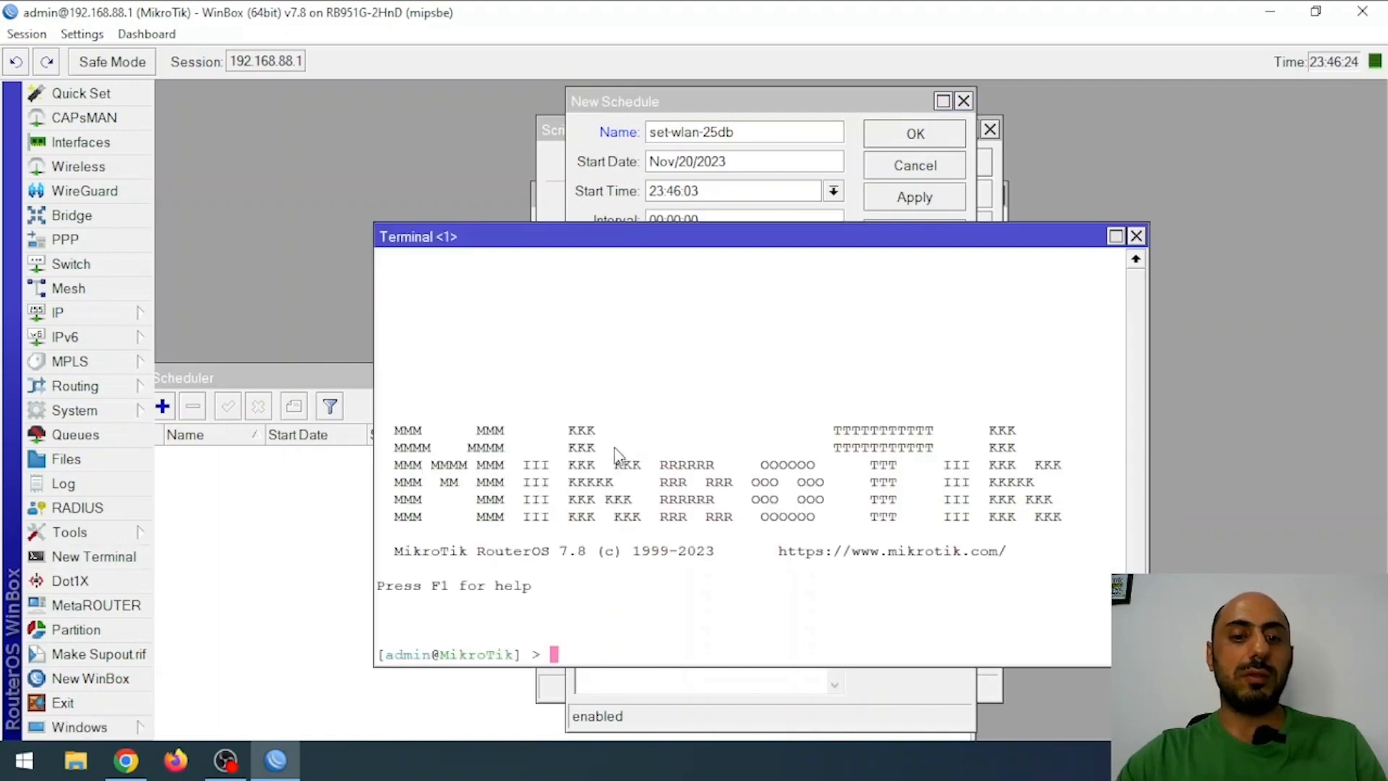
{"action": "key", "text": "ctrl+l"}
{"action": "type", "text": "sy"}
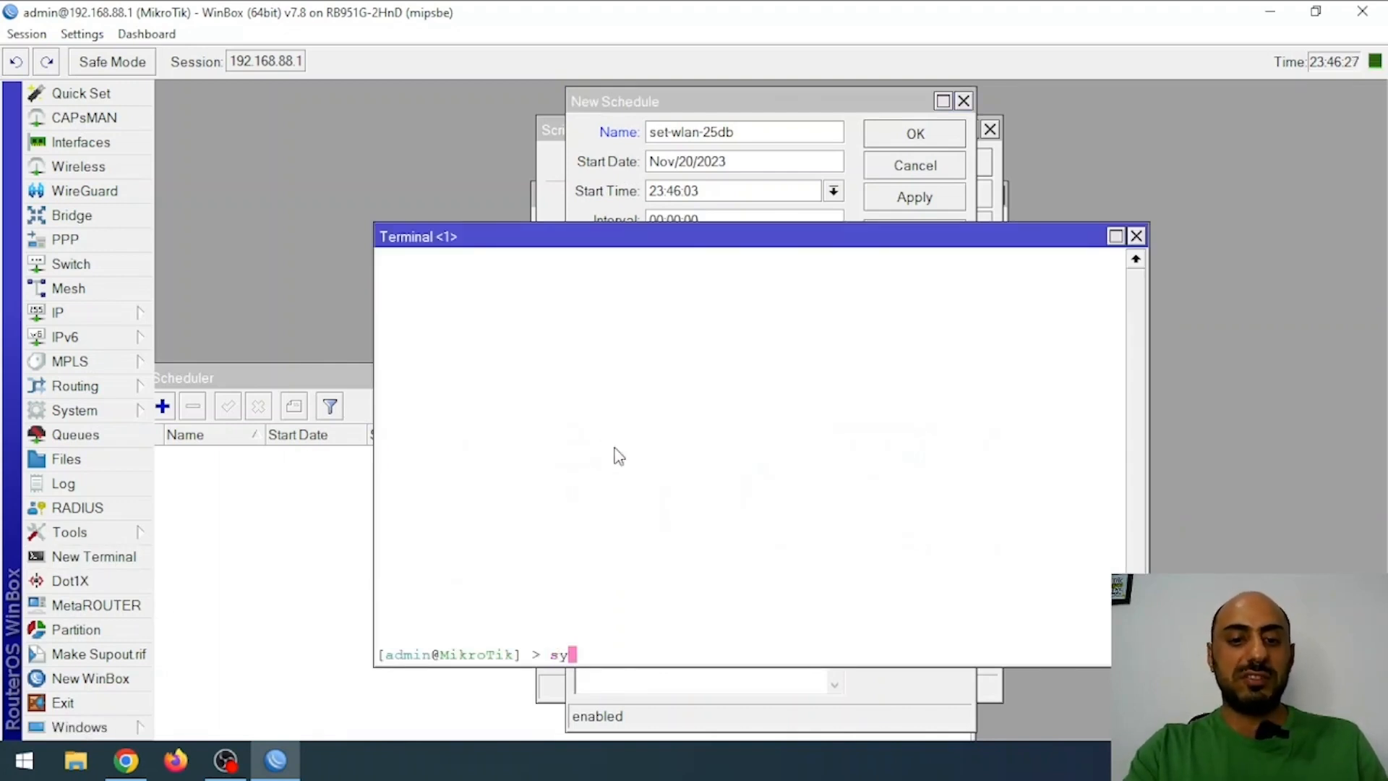
{"action": "type", "text": "stem/scr"}
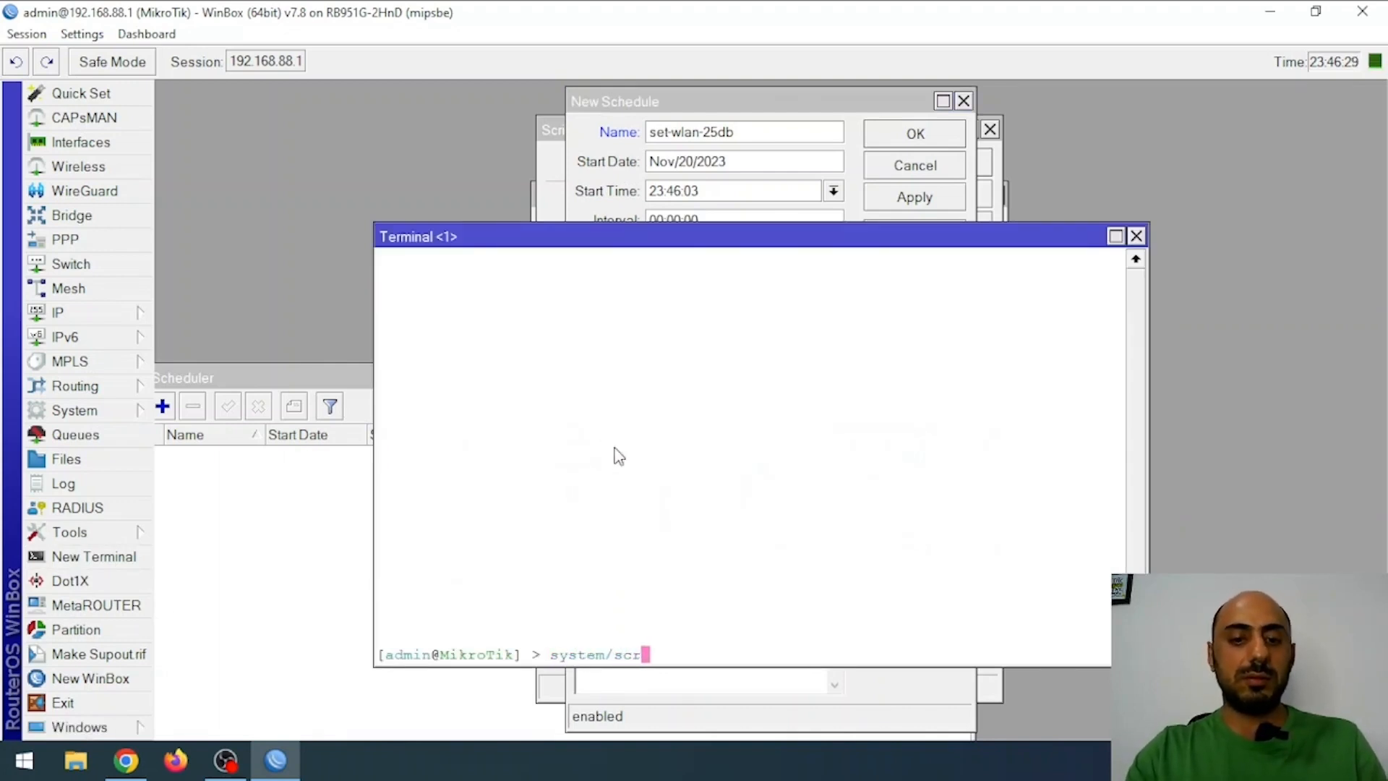
{"action": "type", "text": "ipt/run"}
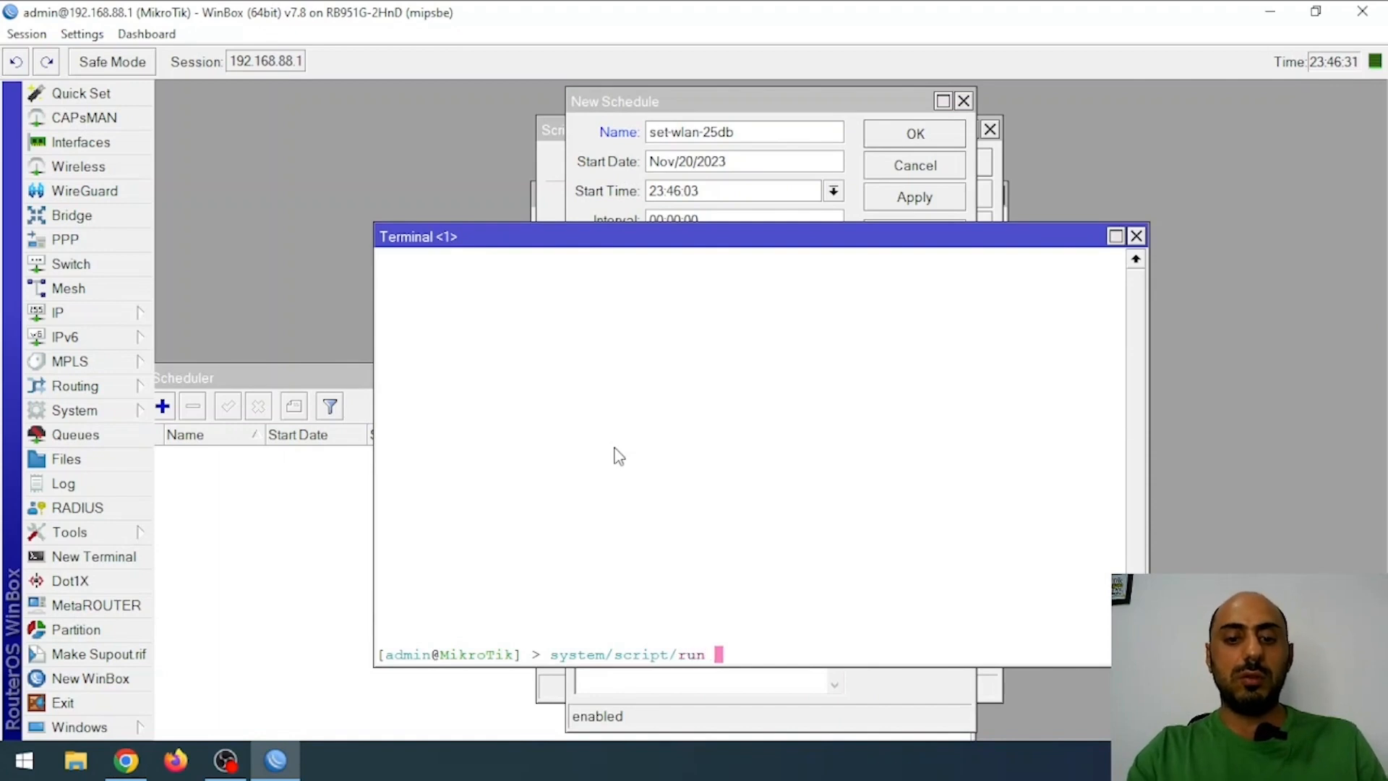
{"action": "key", "text": "Tab"}
{"action": "key", "text": "Tab"}
Copy the system/script/run command text from the terminal prompt.
{"action": "left_click_drag", "start_coordinate": [417, 637], "coordinate": [472, 639]}
{"action": "left_click", "coordinate": [676, 649]}
{"action": "left_click_drag", "start_coordinate": [695, 660], "coordinate": [687, 661]}
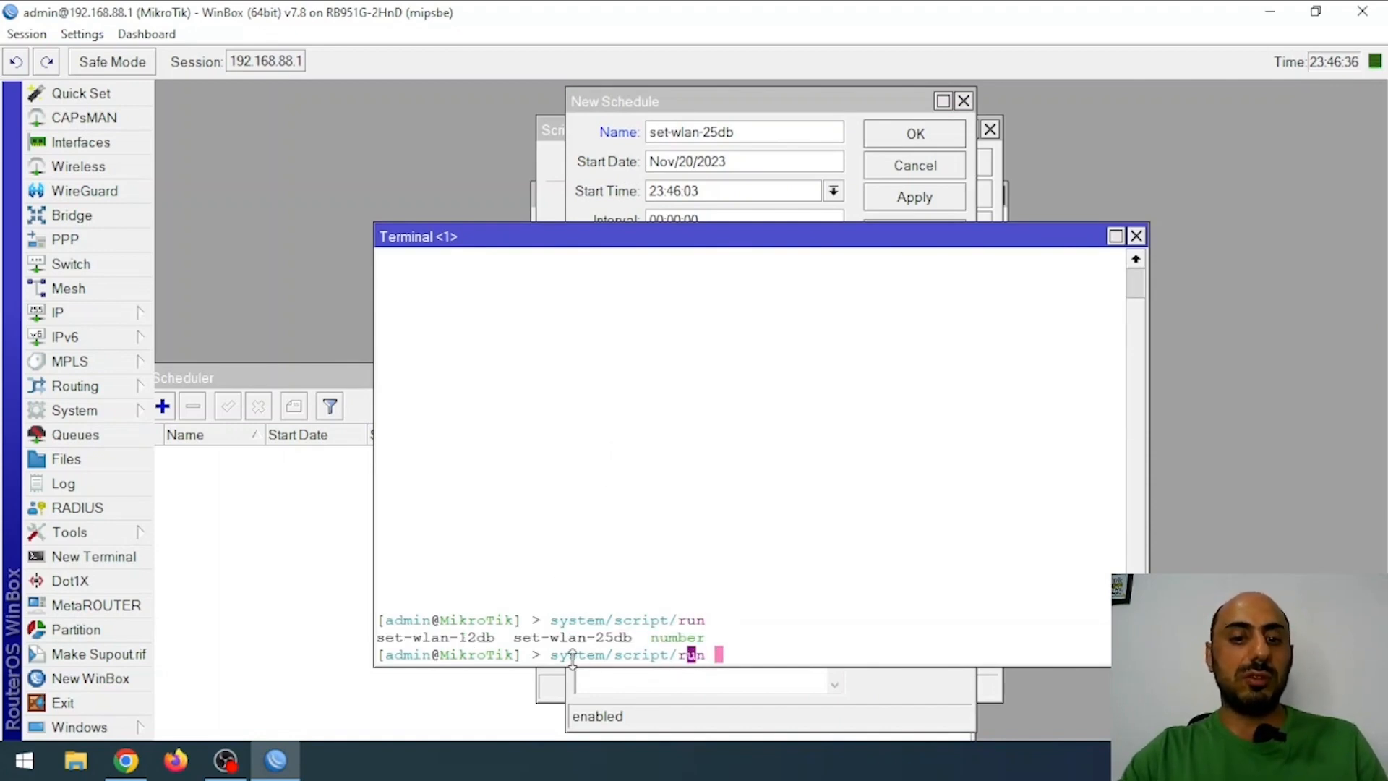
{"action": "left_click_drag", "start_coordinate": [554, 655], "coordinate": [705, 656]}
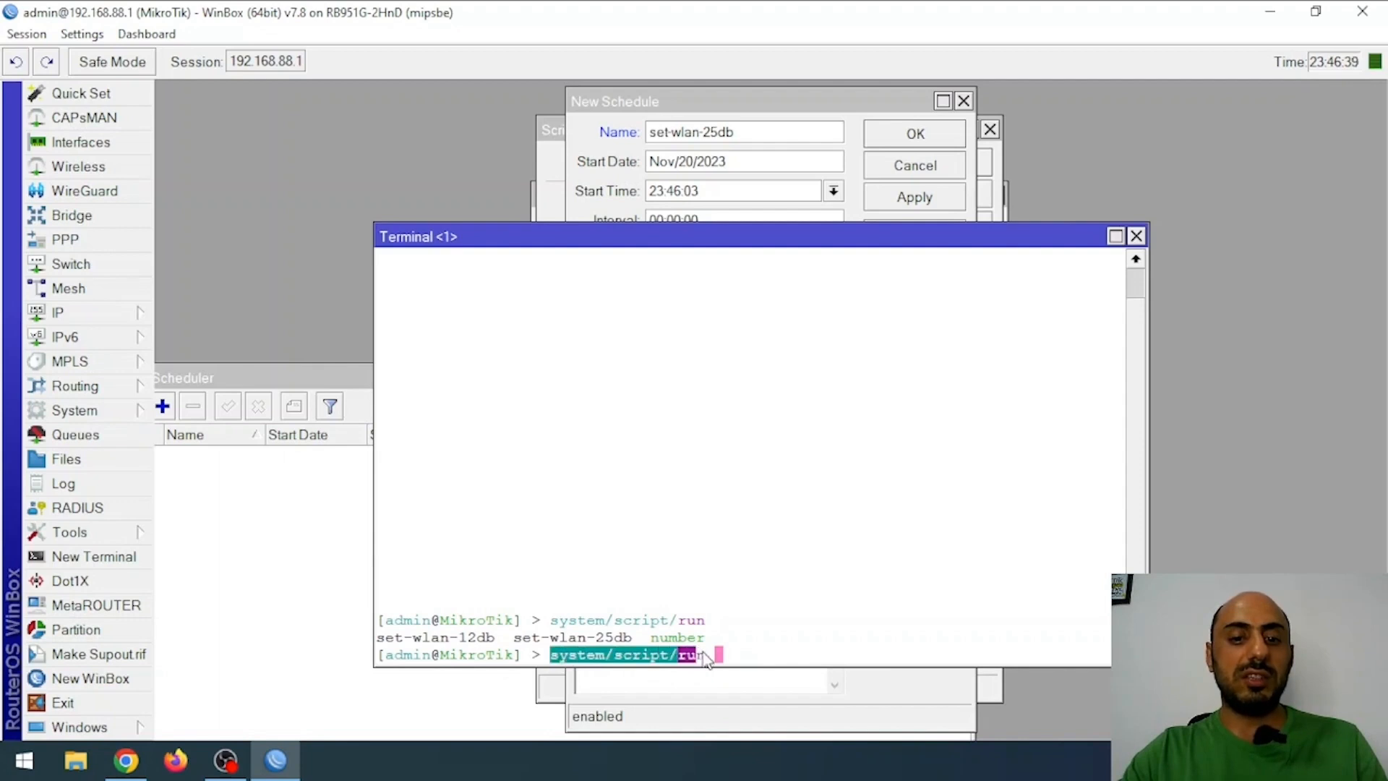
{"action": "right_click", "coordinate": [695, 655]}
{"action": "left_click", "coordinate": [745, 565]}
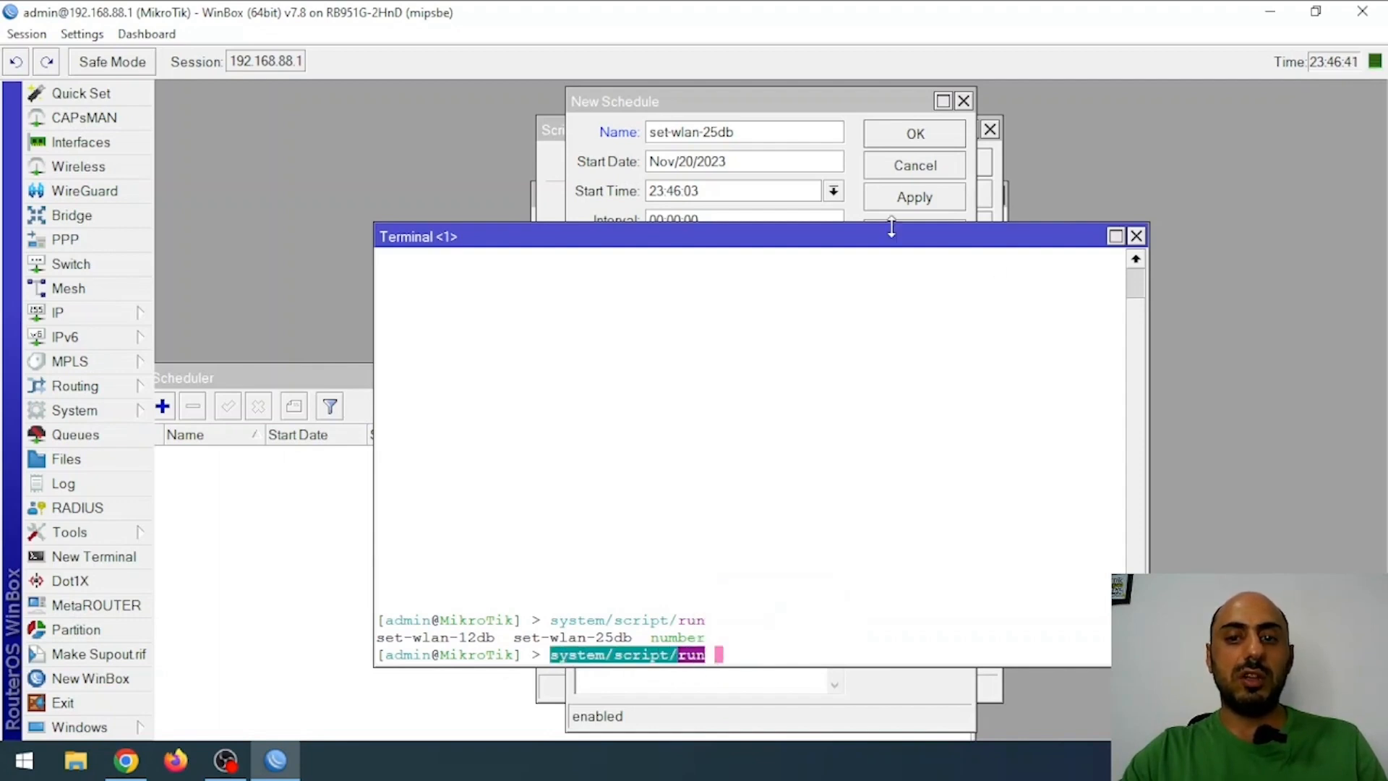
Fill the new schedule's On Event with system/script/run set-wlan-25db, using the copied command and script name.
{"action": "left_click_drag", "start_coordinate": [883, 235], "coordinate": [575, 330]}
{"action": "left_click_drag", "start_coordinate": [758, 118], "coordinate": [1070, 133]}
{"action": "left_click", "coordinate": [1005, 614]}
{"action": "key", "text": "ctrl+v"}
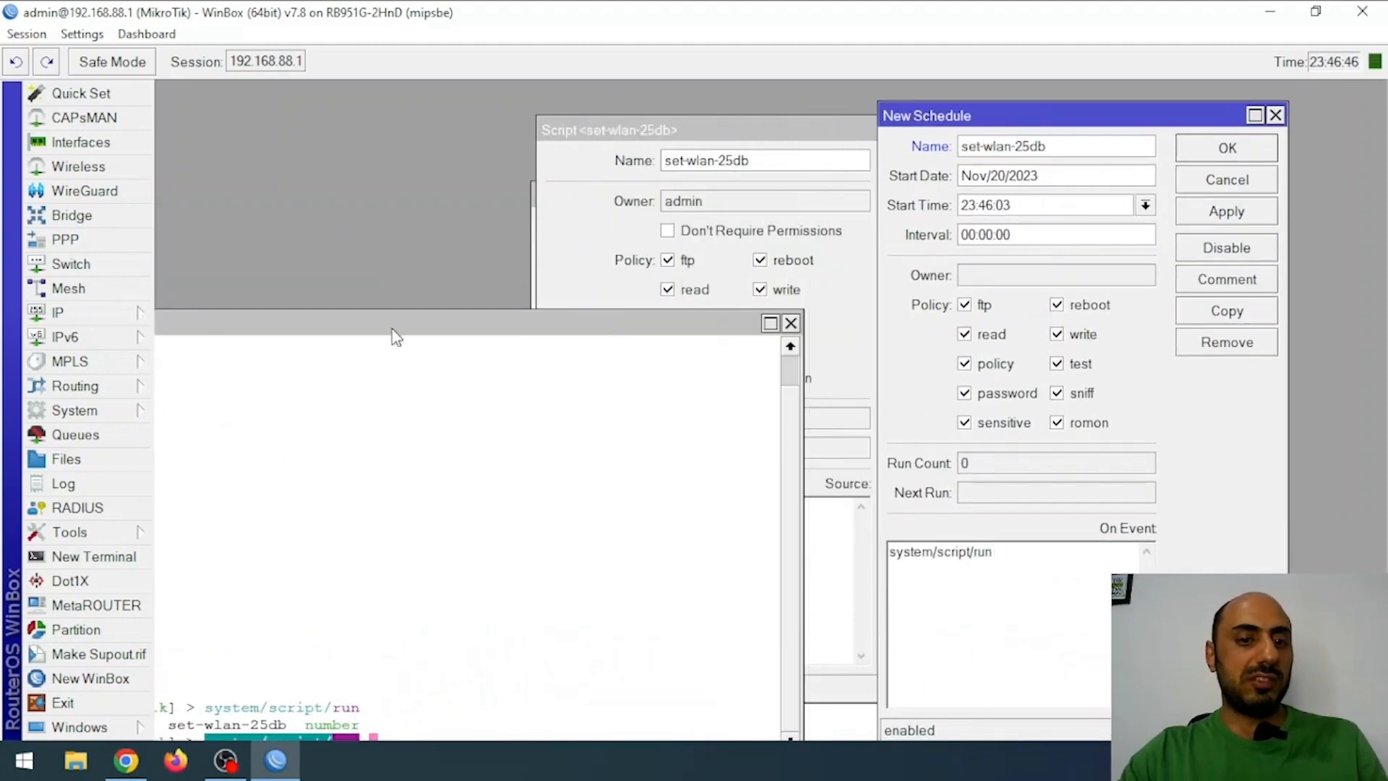
{"action": "left_click_drag", "start_coordinate": [393, 322], "coordinate": [465, 236]}
{"action": "left_click", "coordinate": [617, 158]}
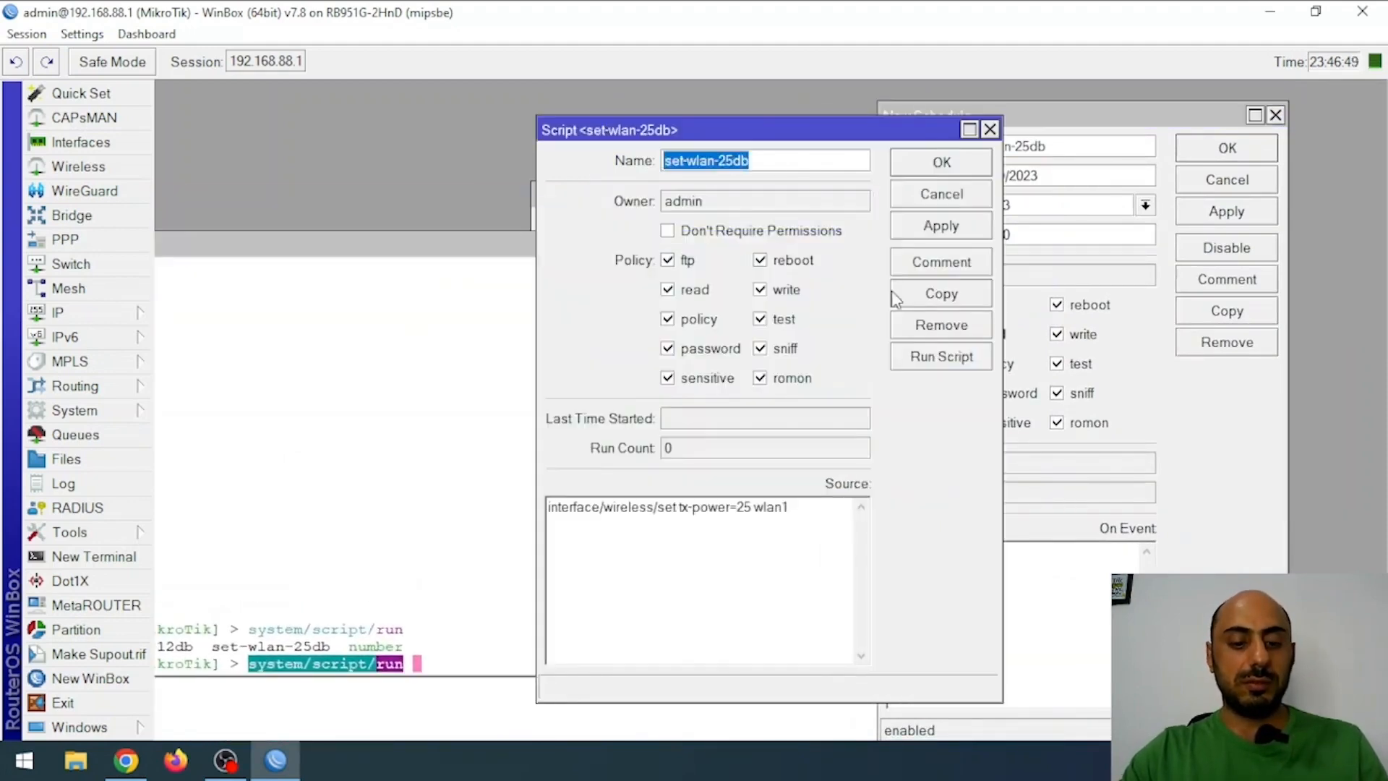
{"action": "left_click", "coordinate": [1031, 615]}
{"action": "key", "text": "ctrl+v"}
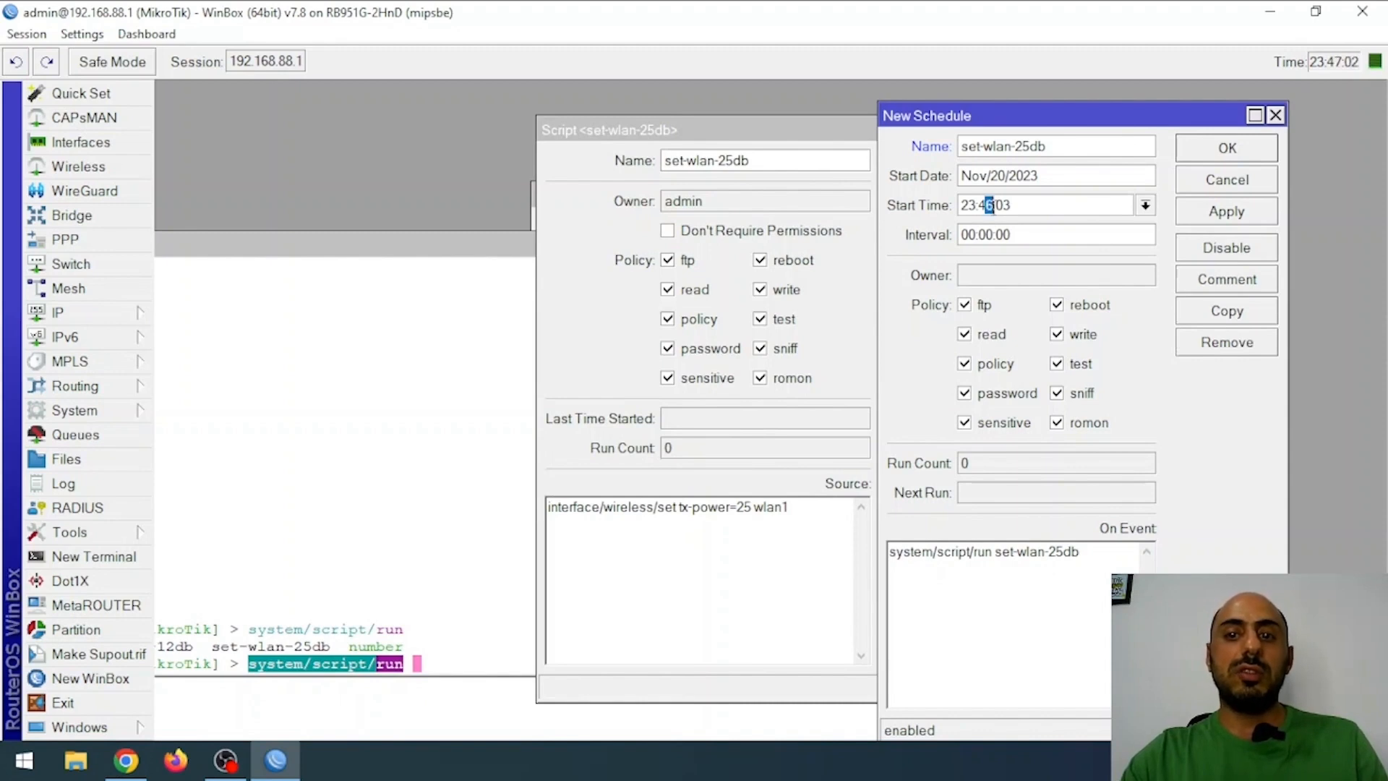
Change the schedule's name and event script to set-wlan-12db, set its start time to 23:47:30, and apply it.
{"action": "type", "text": "7"}
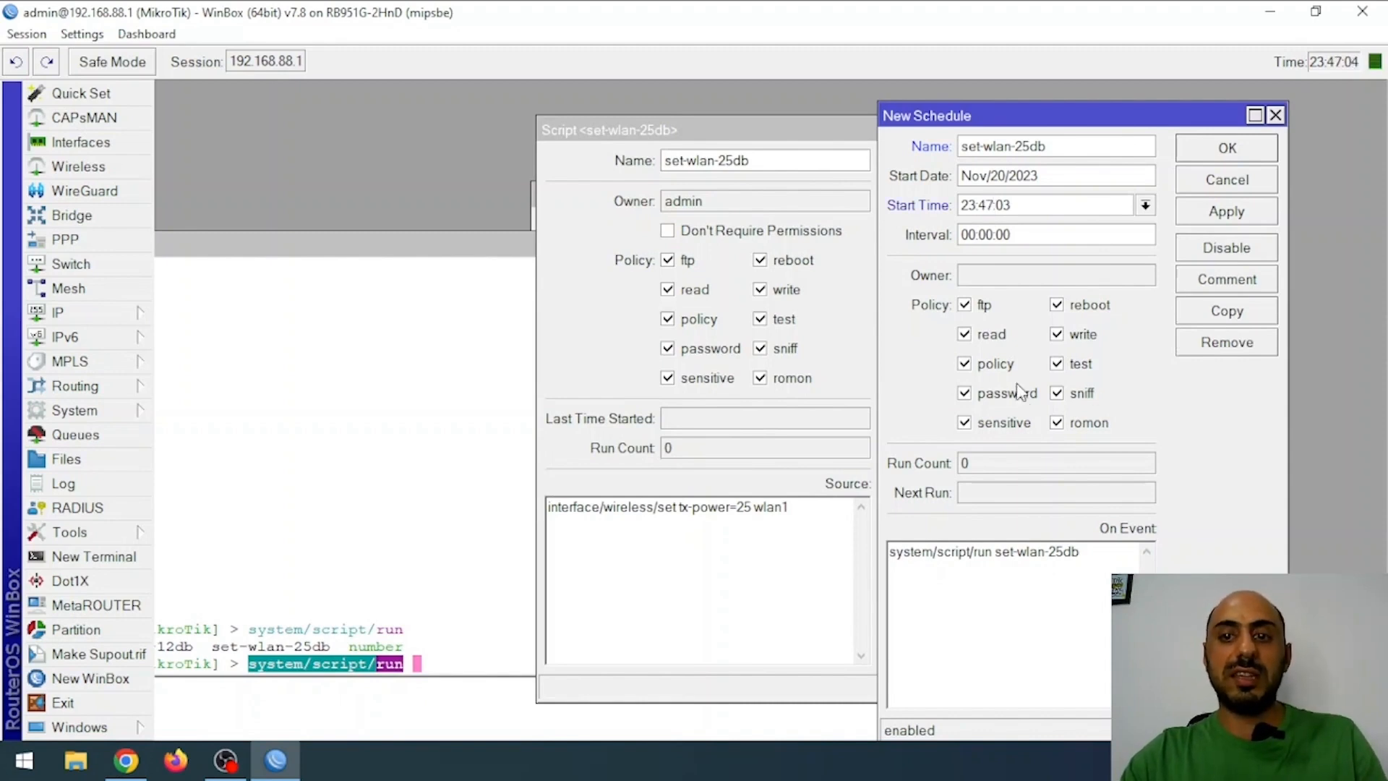
{"action": "double_click", "coordinate": [998, 207]}
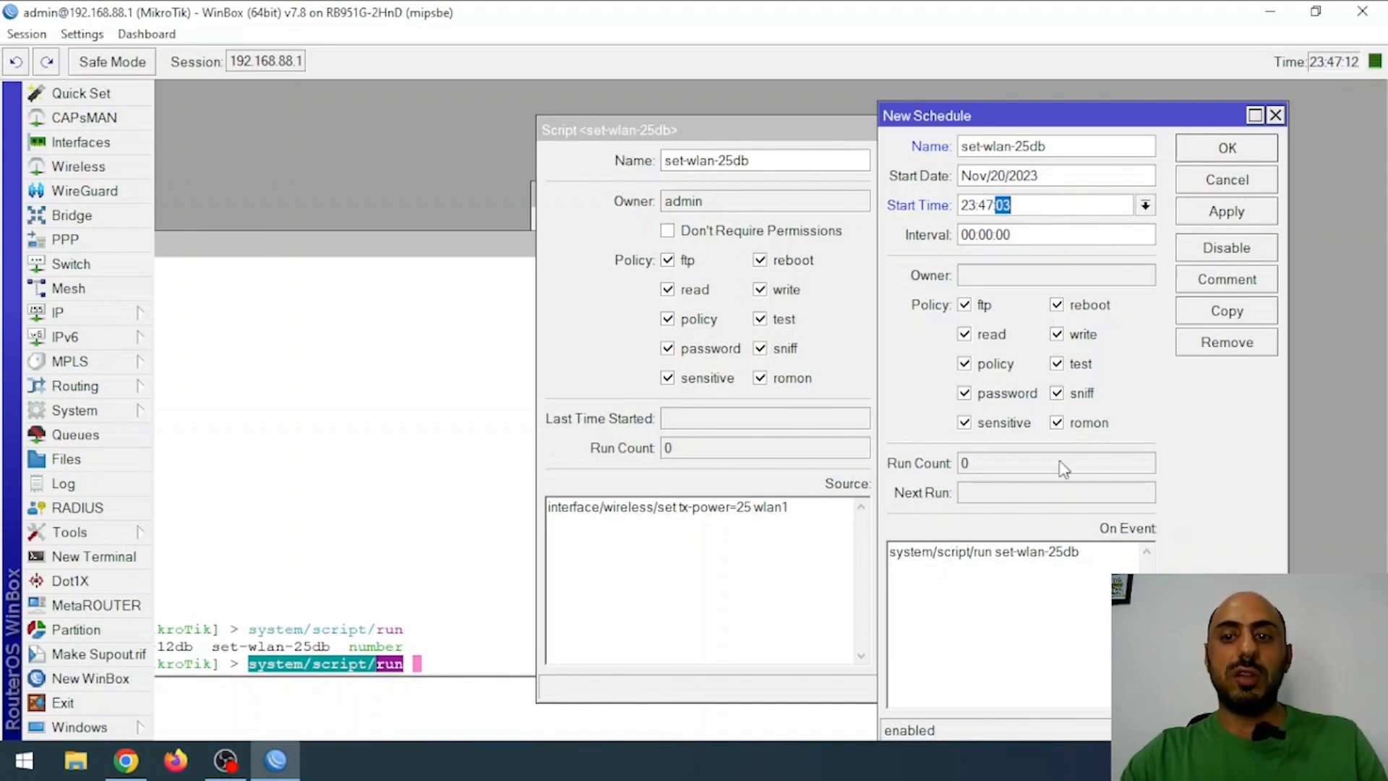
{"action": "left_click", "coordinate": [1060, 560]}
{"action": "left_click_drag", "start_coordinate": [1050, 553], "coordinate": [1064, 552]}
{"action": "type", "text": "12"}
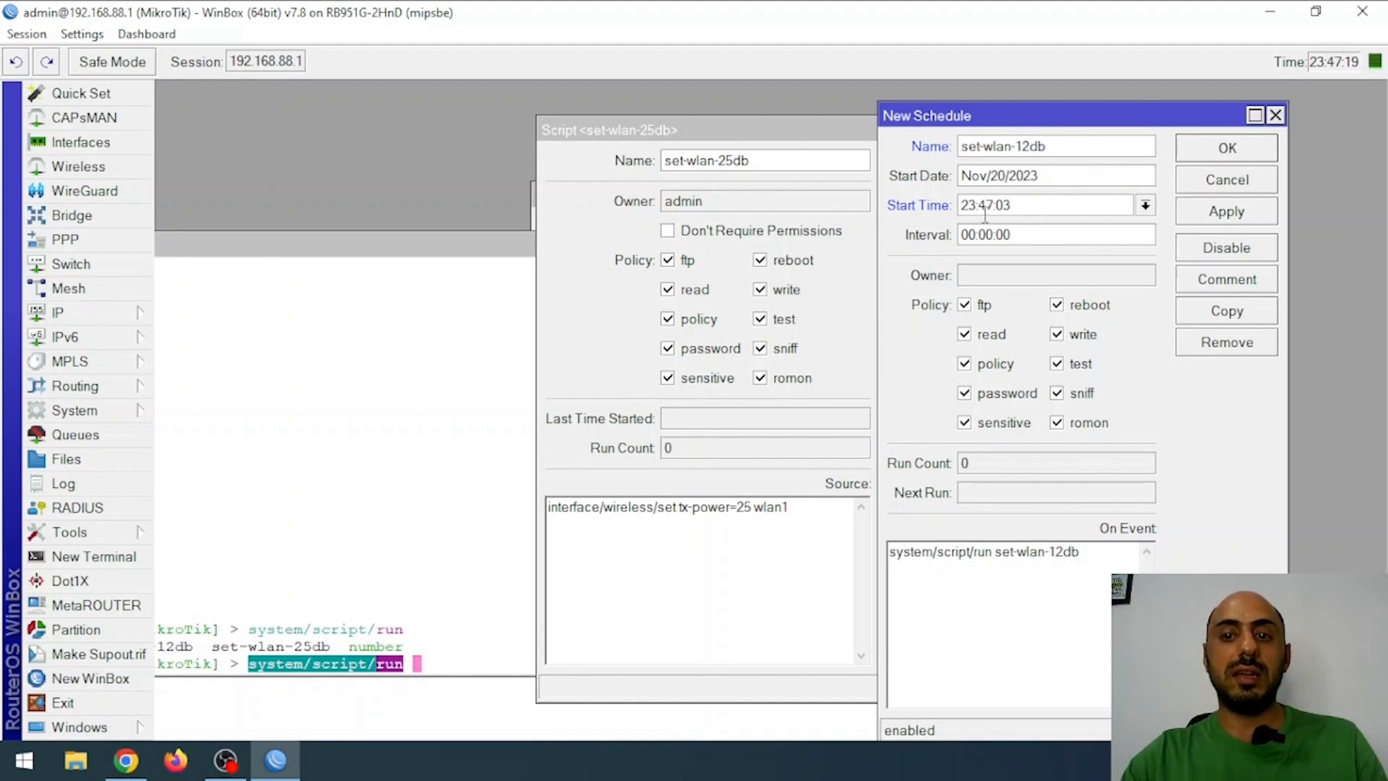
{"action": "type", "text": "30"}
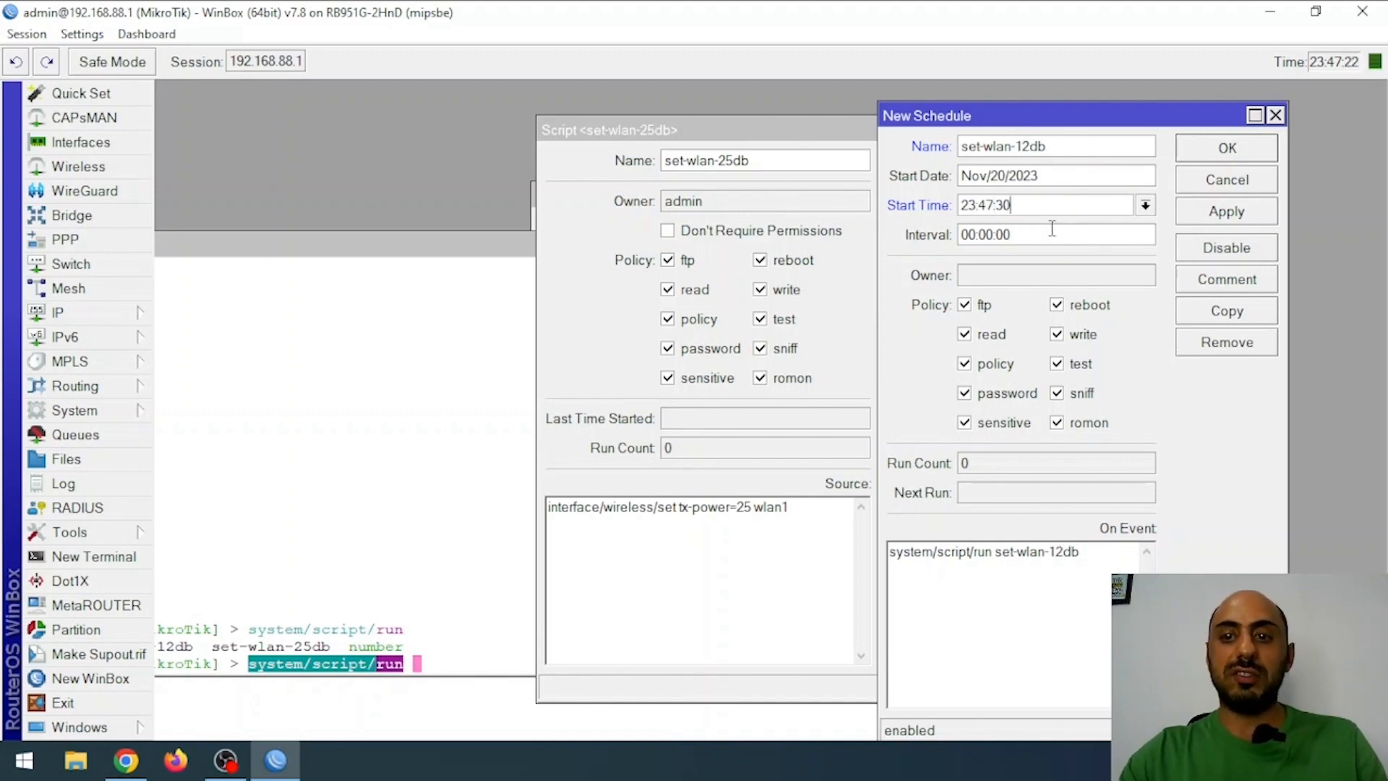
{"action": "left_click", "coordinate": [1226, 210]}
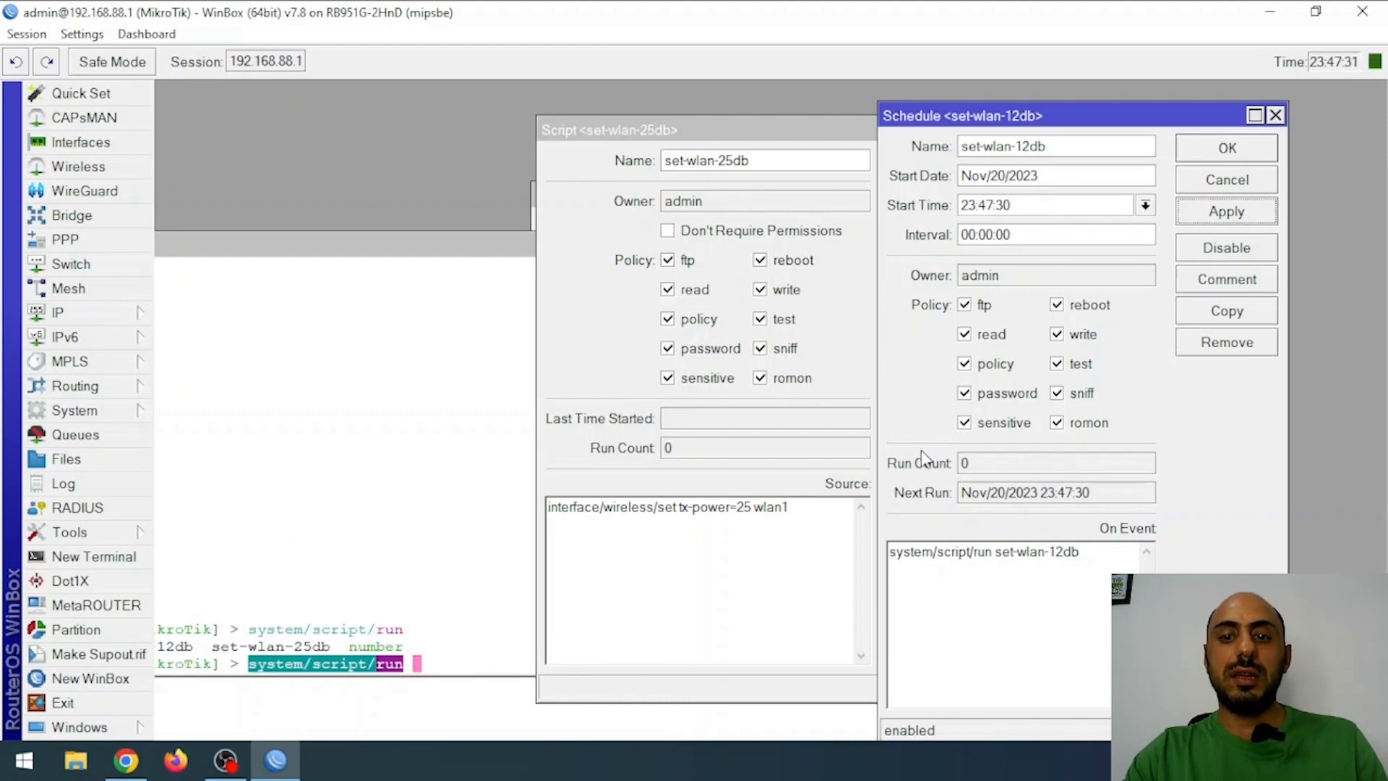
Check the set-wlan-12db schedule's run count and the Tx Power setting of wlan1.
{"action": "left_click_drag", "start_coordinate": [989, 467], "coordinate": [840, 463]}
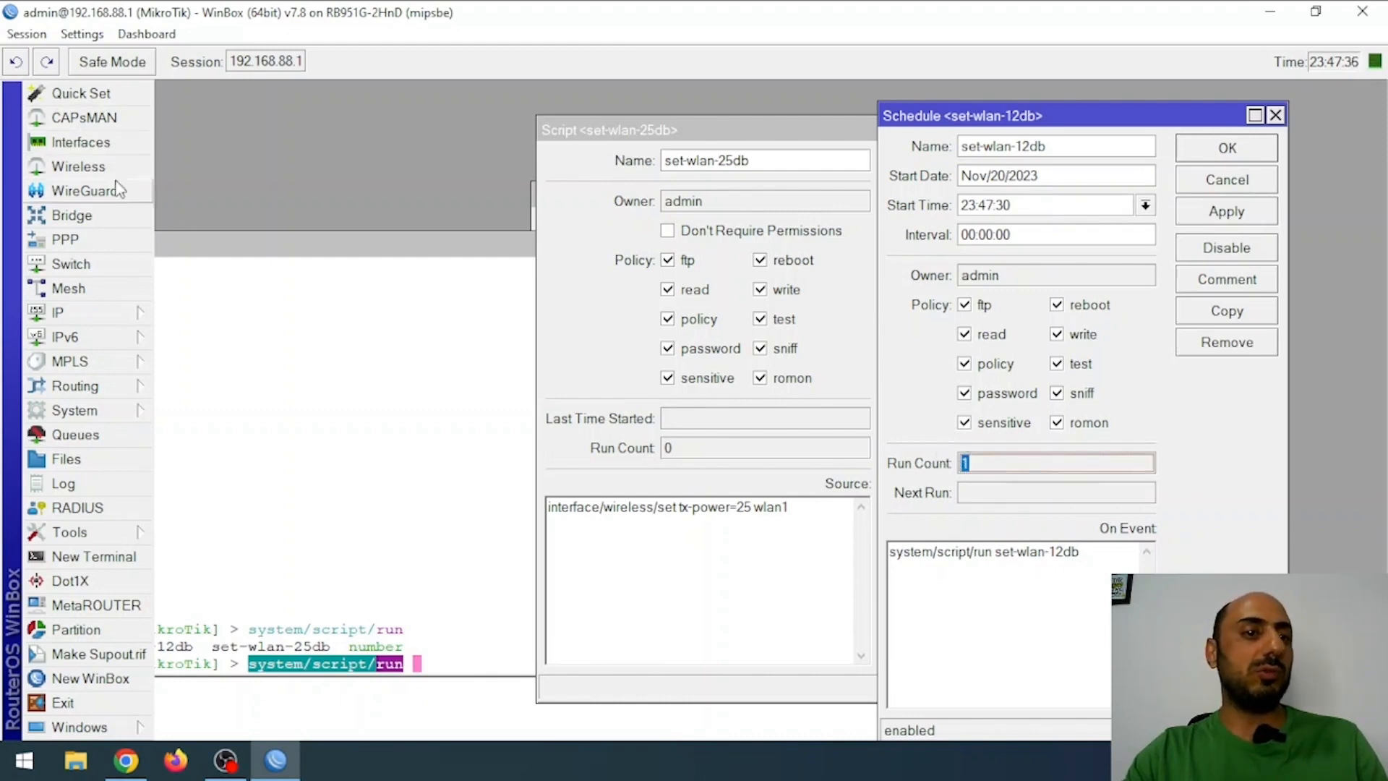
{"action": "left_click", "coordinate": [83, 167]}
{"action": "double_click", "coordinate": [434, 304]}
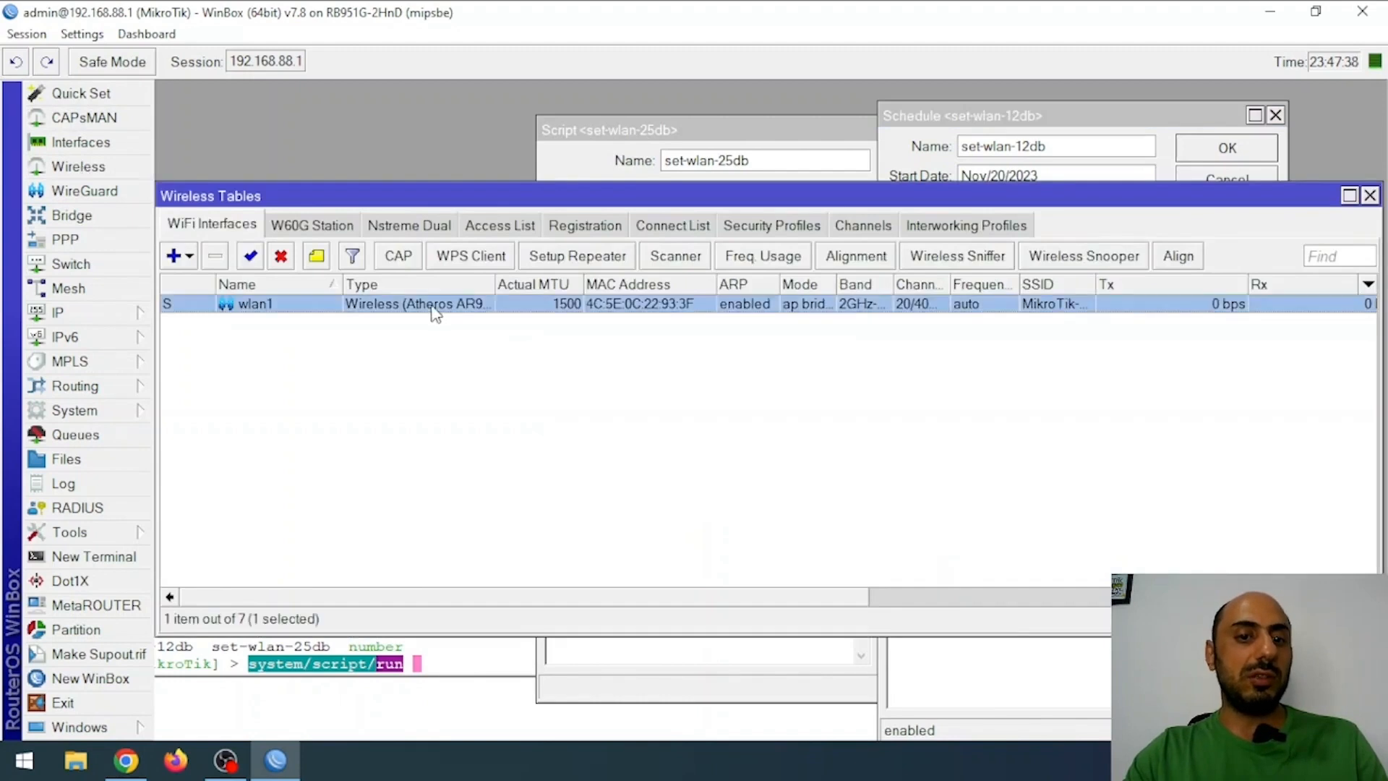
{"action": "key", "text": "Tab"}
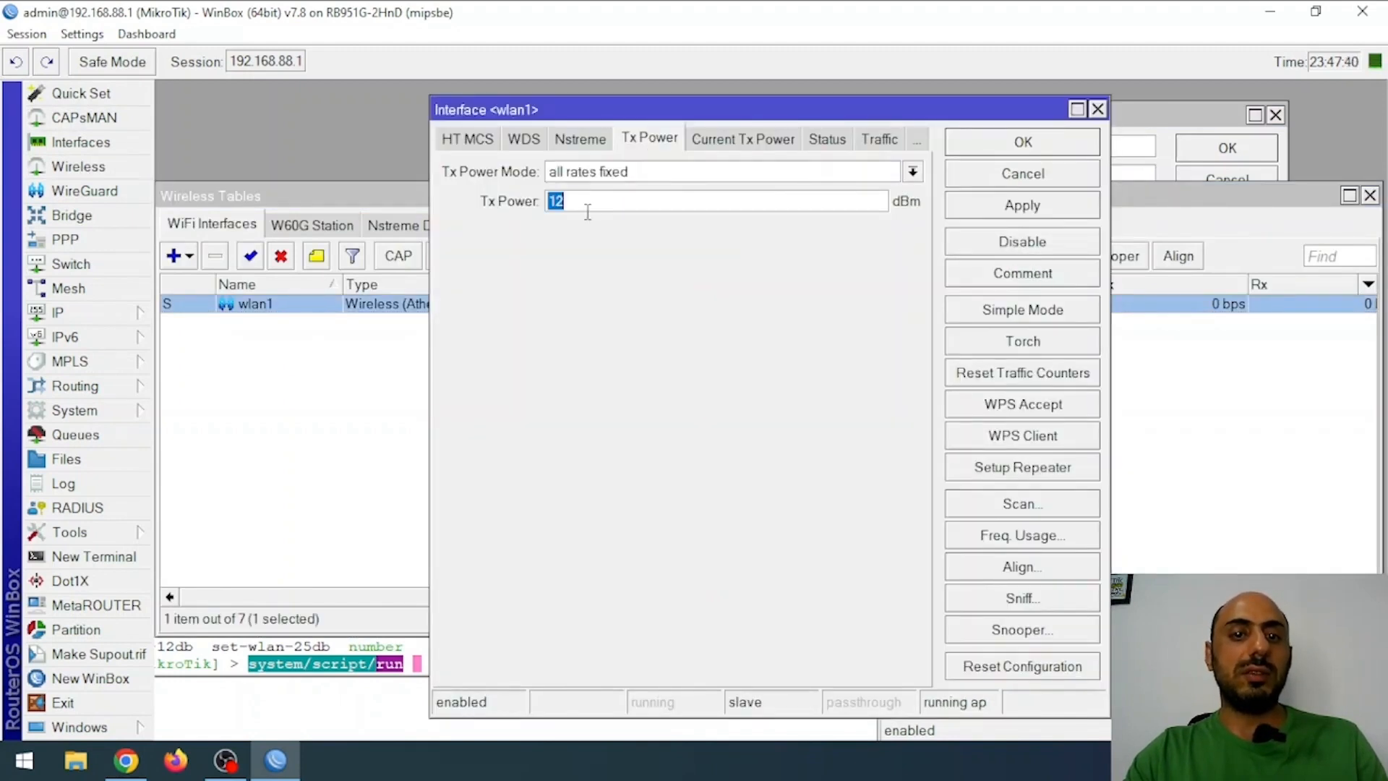
Duplicate the set-wlan-12db schedule, name the copy set-wlan-25db, and make its event run the set-wlan-25db script.
{"action": "left_click", "coordinate": [1294, 492]}
{"action": "left_click_drag", "start_coordinate": [1272, 196], "coordinate": [1059, 228]}
{"action": "left_click", "coordinate": [1151, 138]}
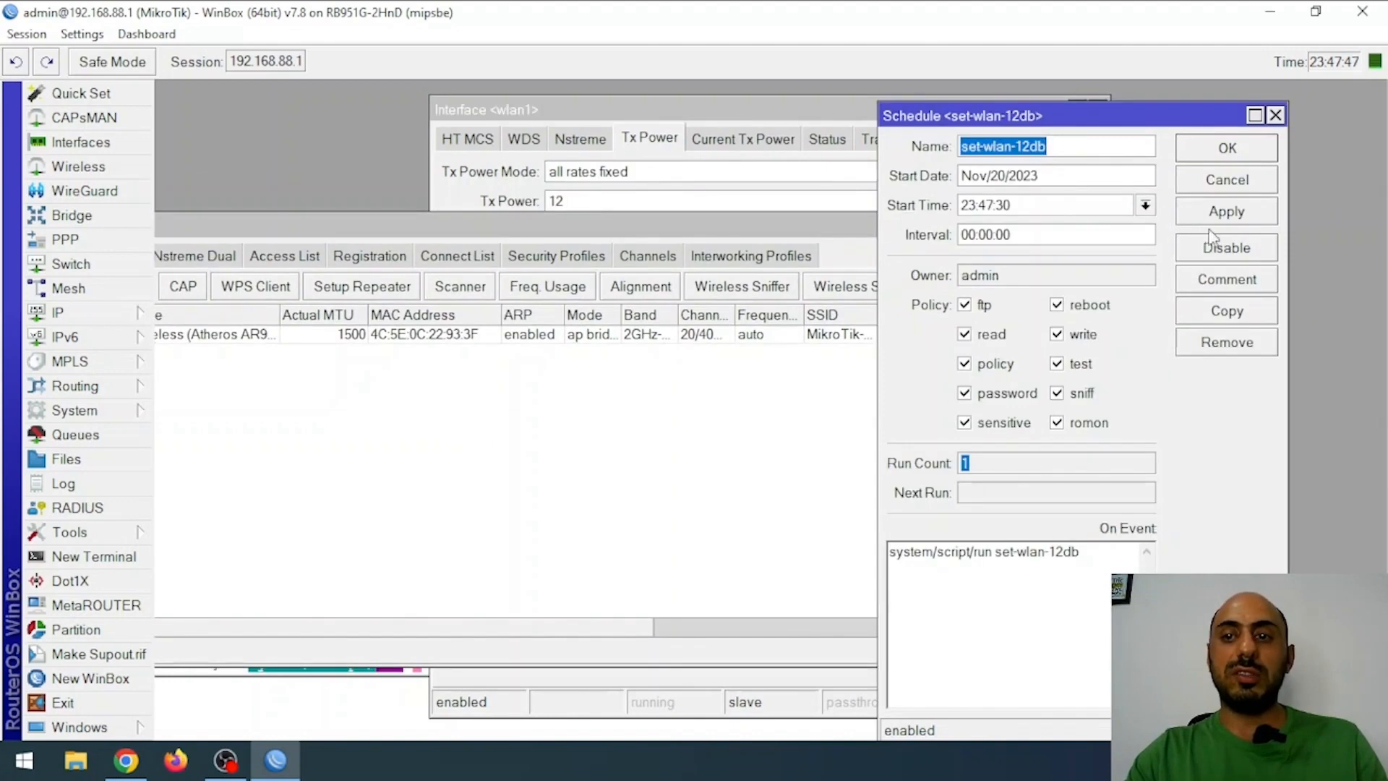
{"action": "left_click", "coordinate": [1226, 312]}
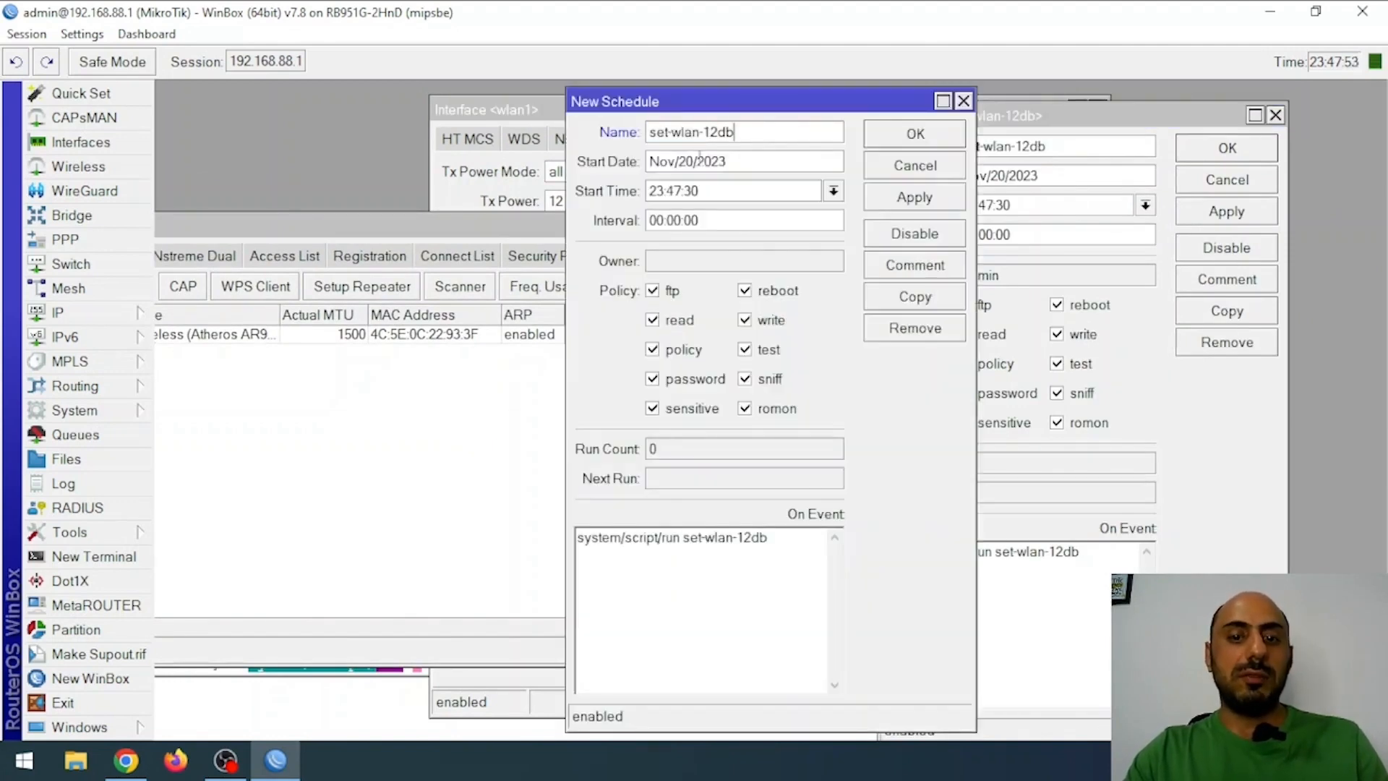
{"action": "left_click", "coordinate": [702, 132]}
{"action": "key", "text": "Delete"}
{"action": "key", "text": "Delete"}
{"action": "type", "text": "25"}
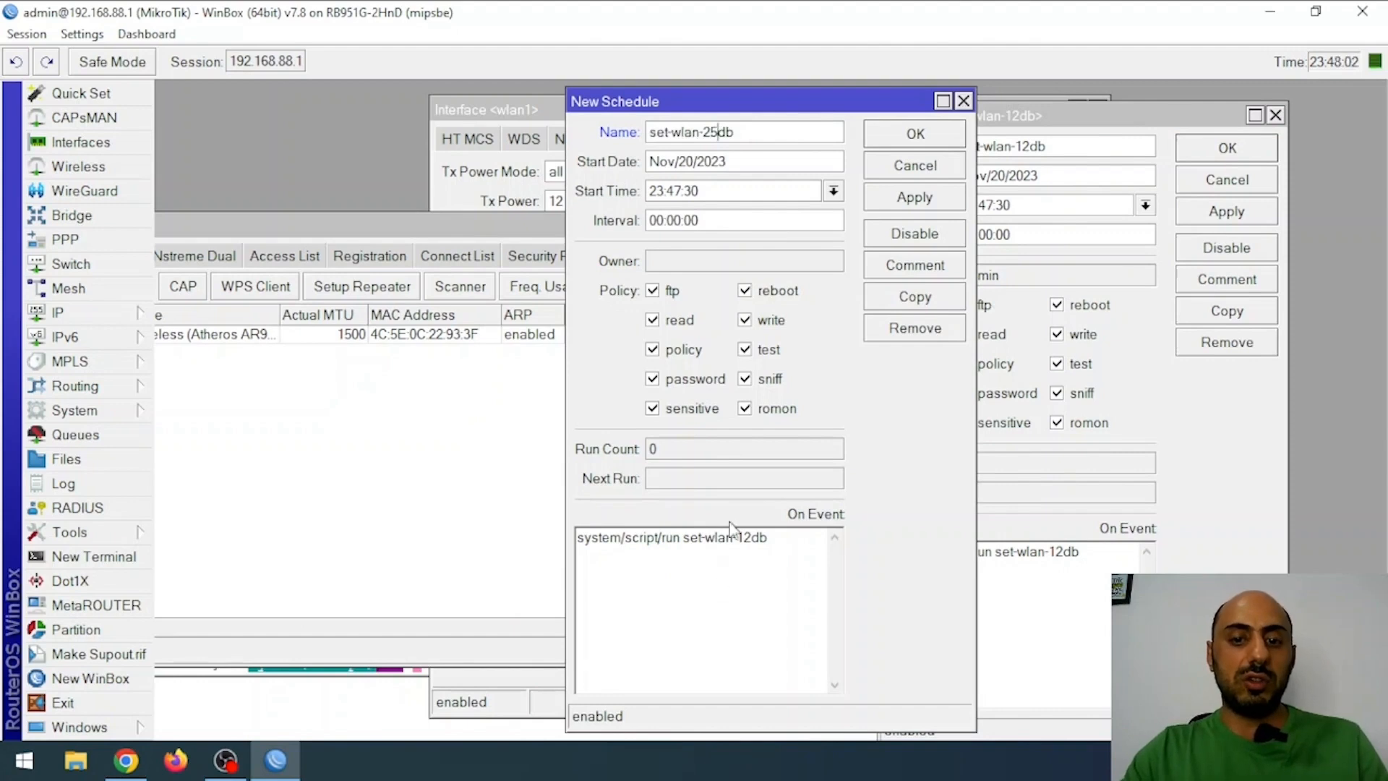
{"action": "left_click_drag", "start_coordinate": [737, 539], "coordinate": [752, 538]}
{"action": "type", "text": "25"}
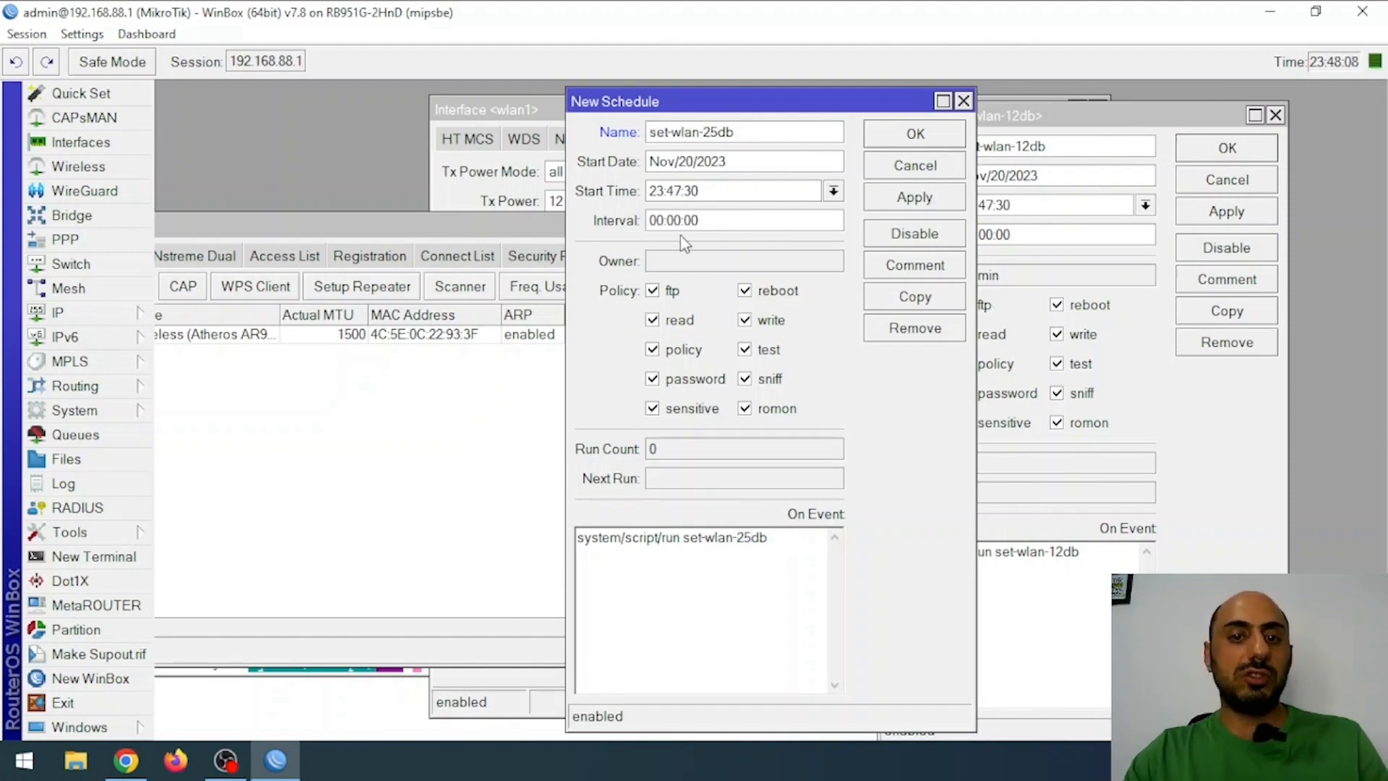
Set the set-wlan-25db schedule's start time to 23:48:17 and apply it.
{"action": "type", "text": "8"}
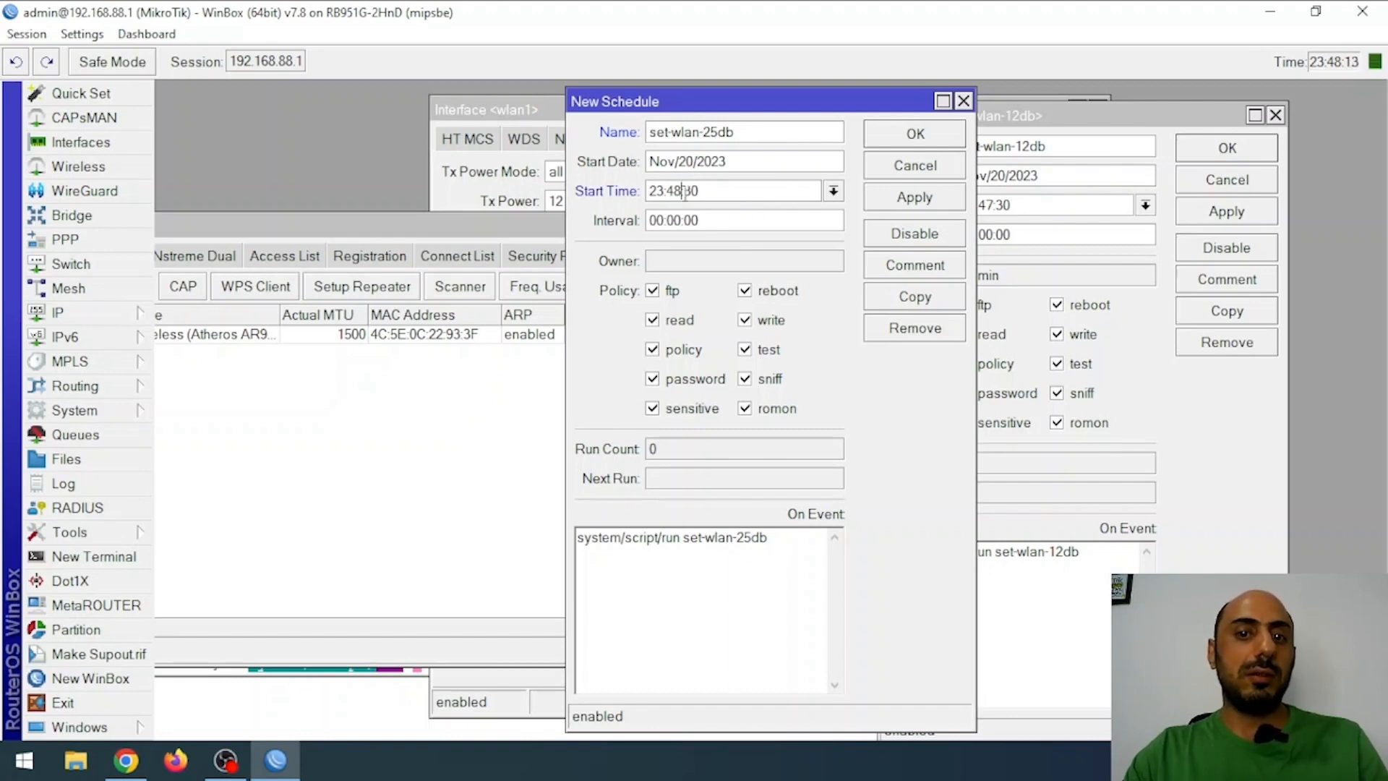
{"action": "type", "text": "17"}
{"action": "left_click", "coordinate": [915, 197]}
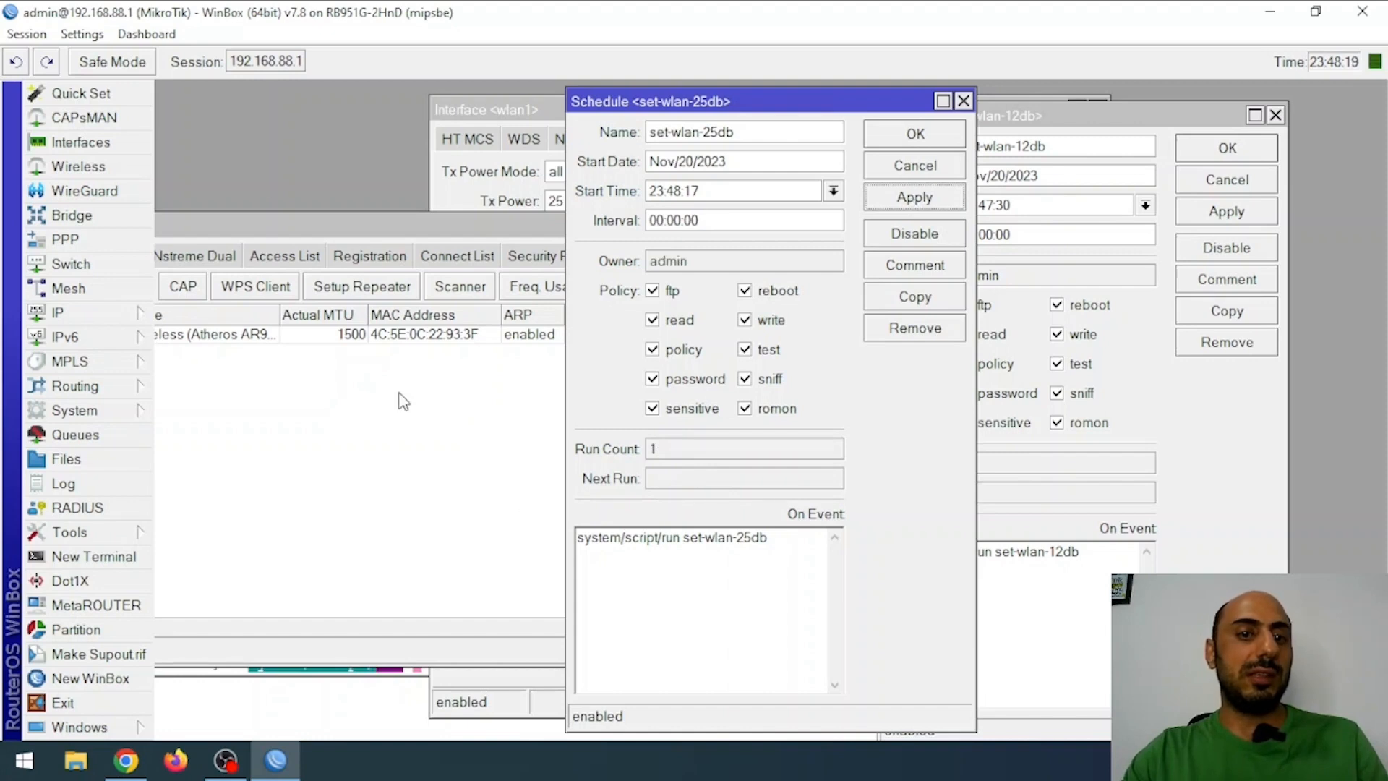
Check wlan1's Tx Power value in its interface settings and close the interface window.
{"action": "left_click", "coordinate": [403, 402]}
{"action": "double_click", "coordinate": [379, 336]}
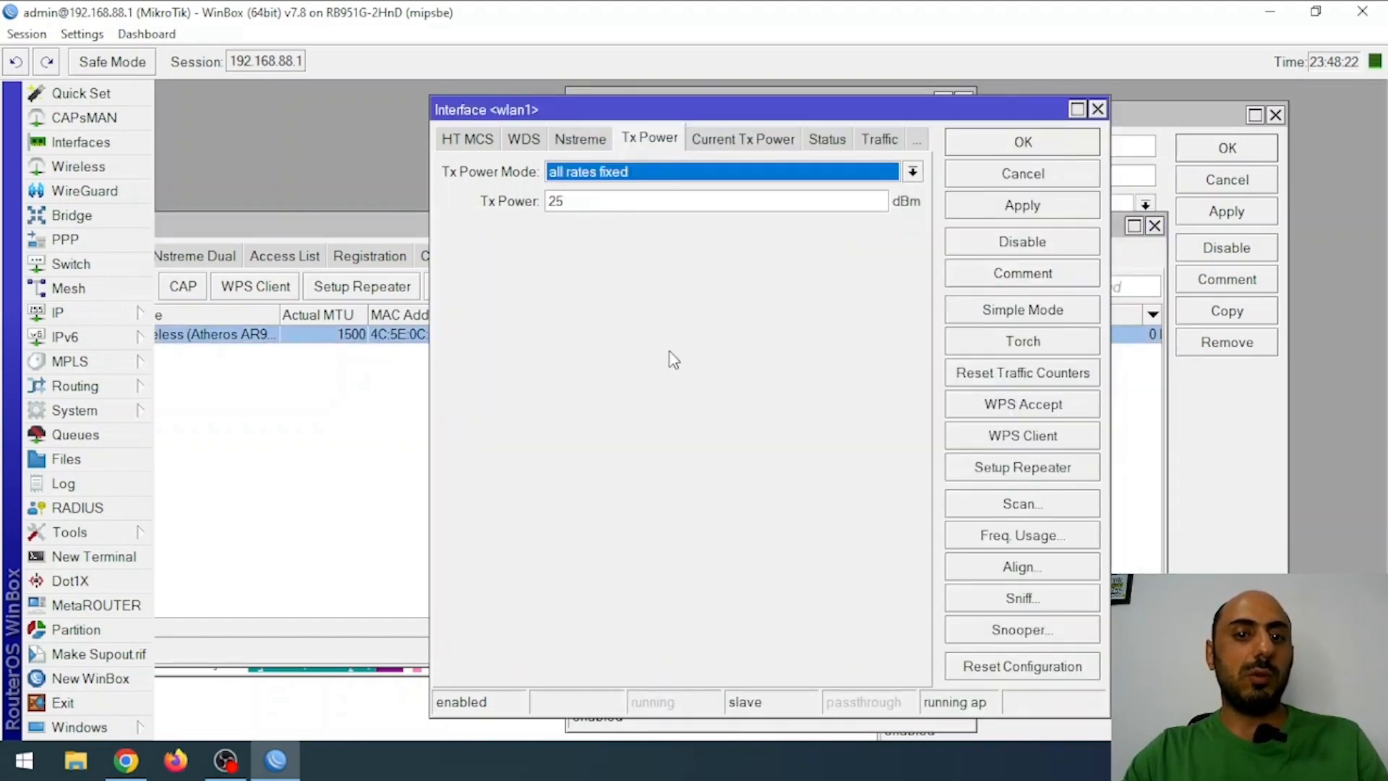
{"action": "left_click_drag", "start_coordinate": [609, 210], "coordinate": [514, 210]}
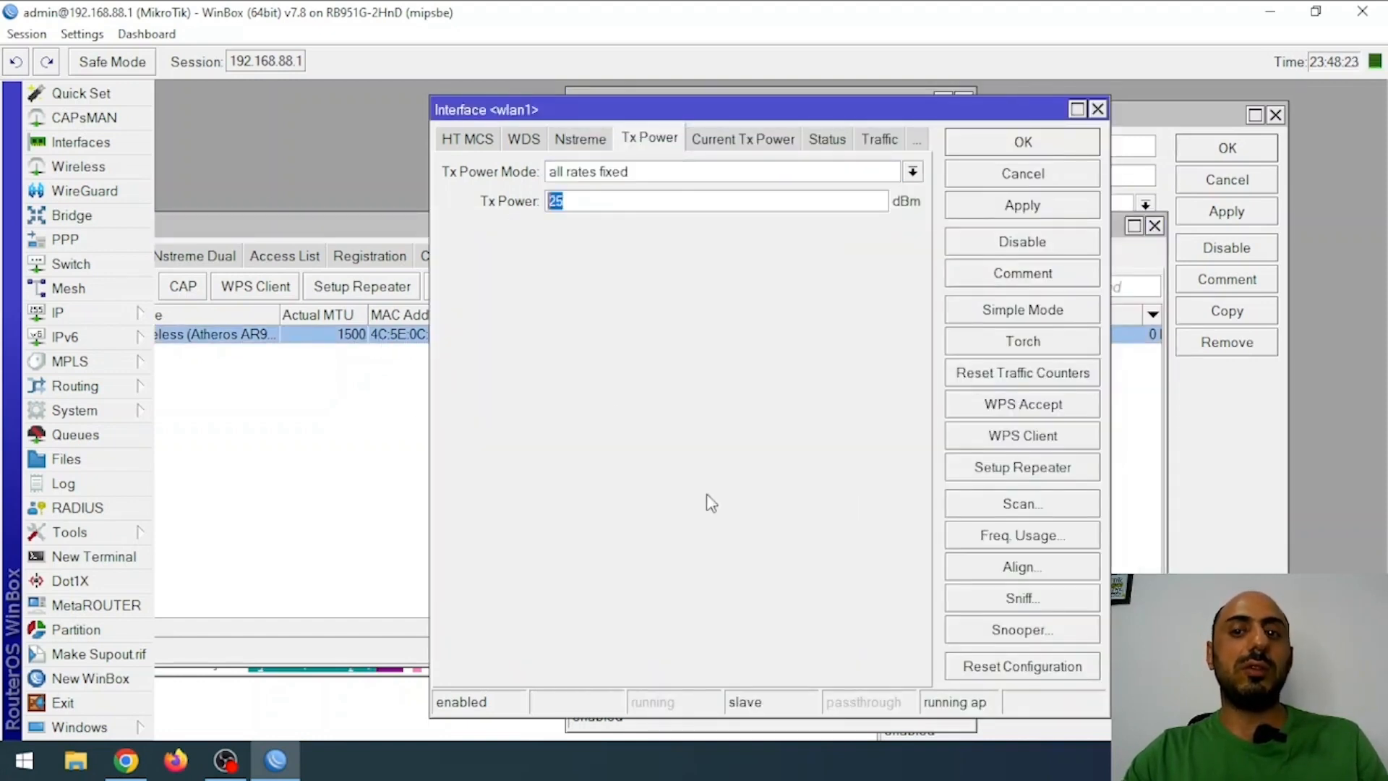
{"action": "left_click", "coordinate": [1098, 110]}
Close the set-wlan-25db schedule, view the set-wlan-25db script, and return to the set-wlan-12db schedule.
{"action": "left_click", "coordinate": [789, 107]}
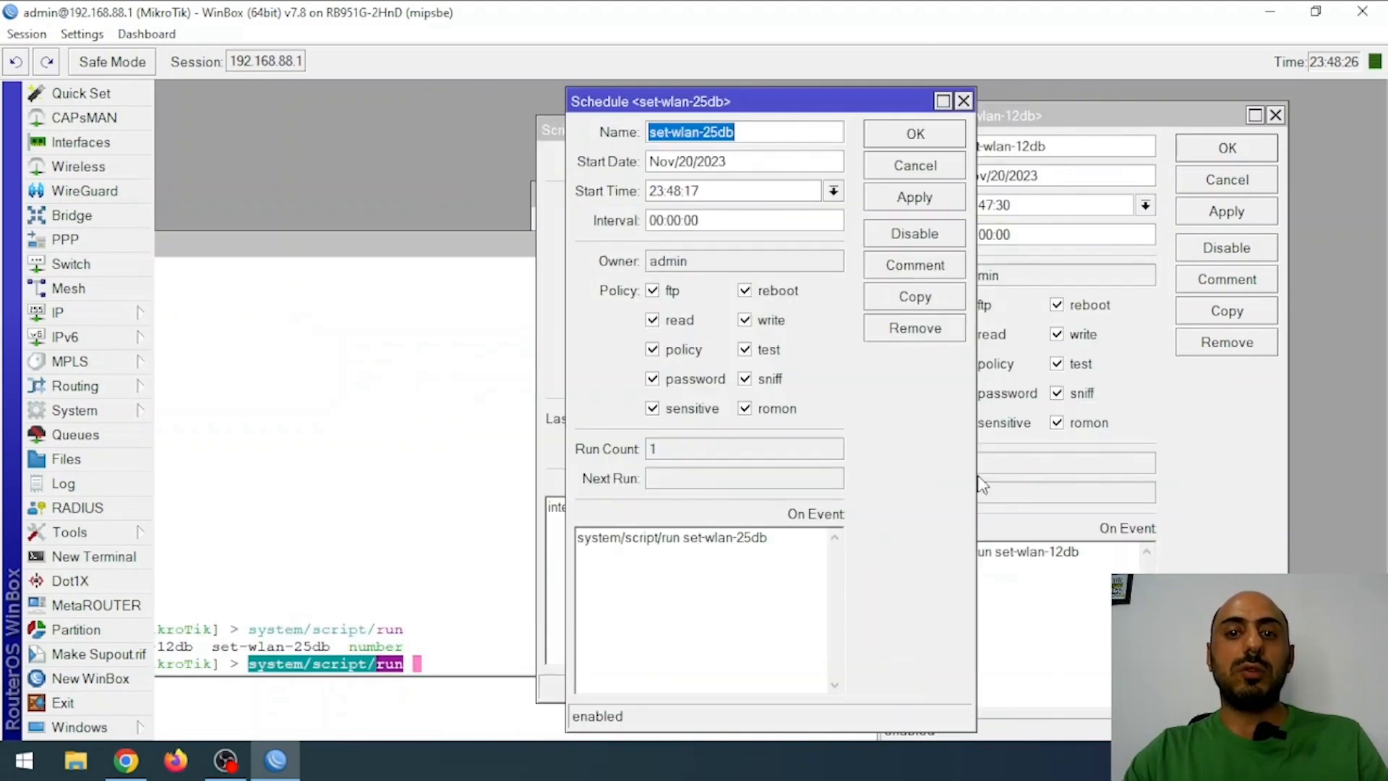
{"action": "double_click", "coordinate": [784, 105]}
{"action": "key", "text": "Escape"}
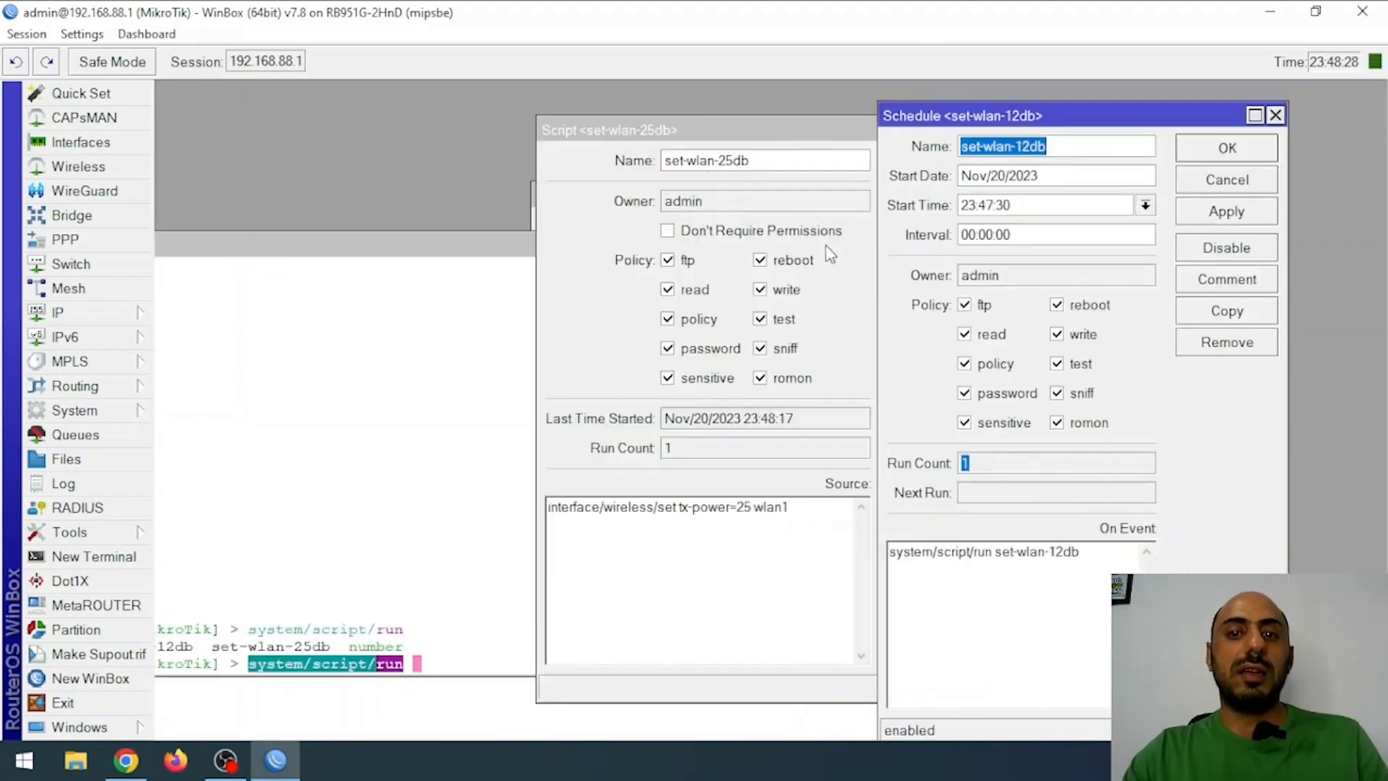
{"action": "left_click", "coordinate": [767, 160]}
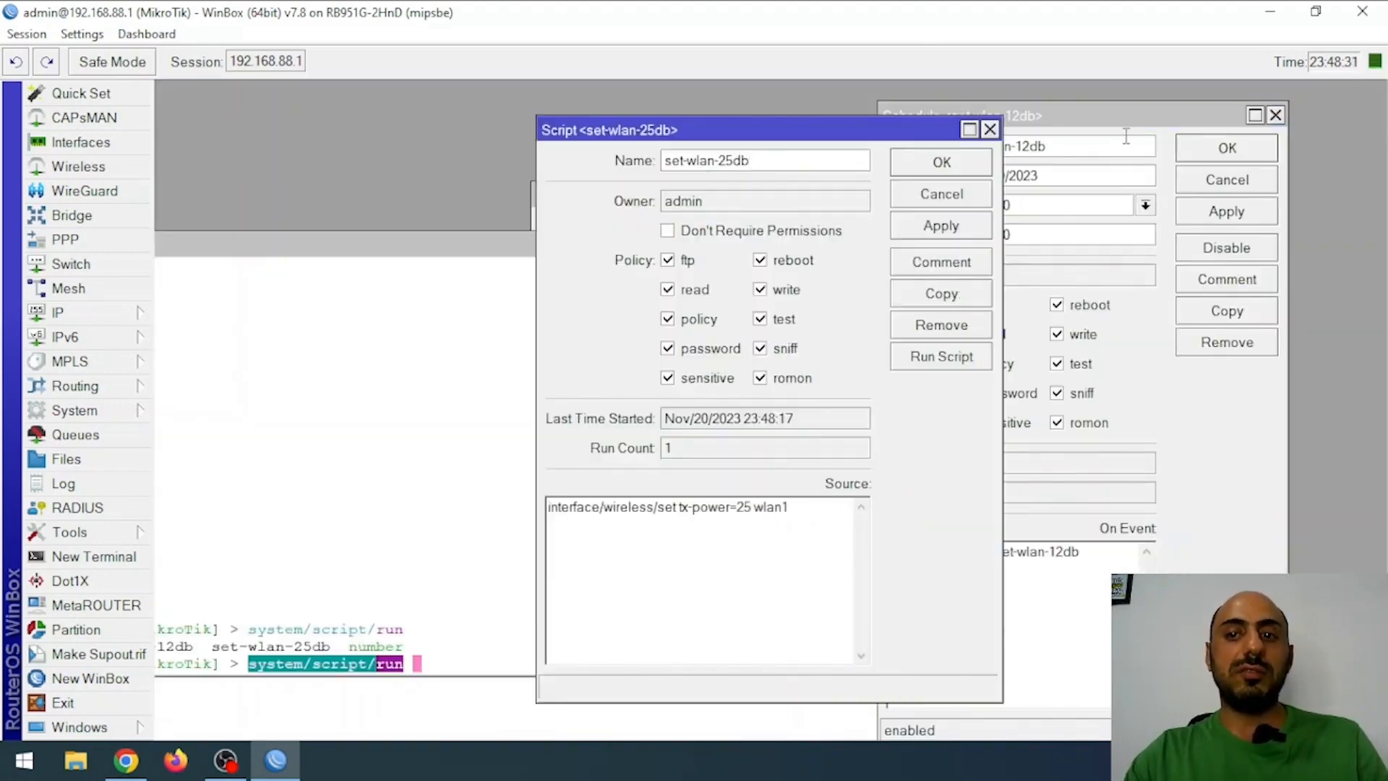
{"action": "left_click", "coordinate": [1098, 122]}
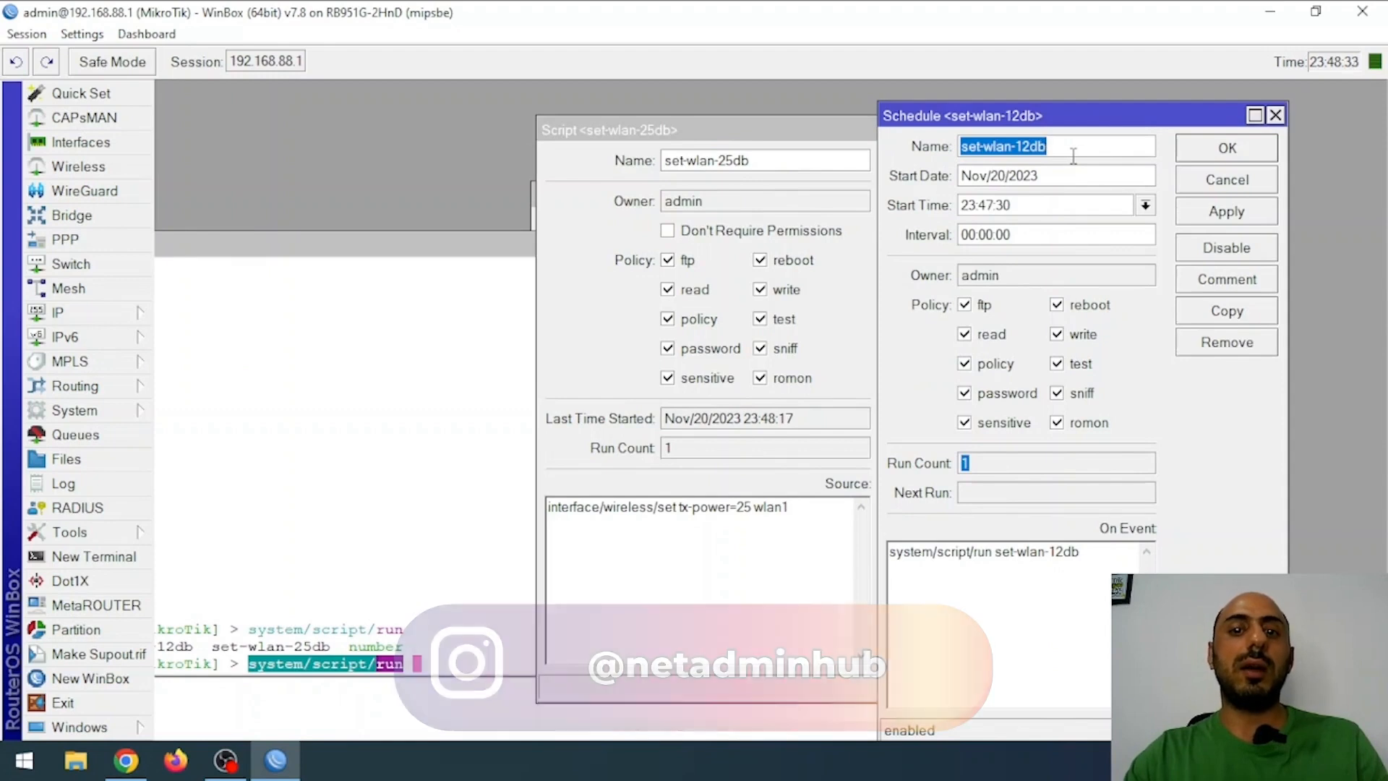